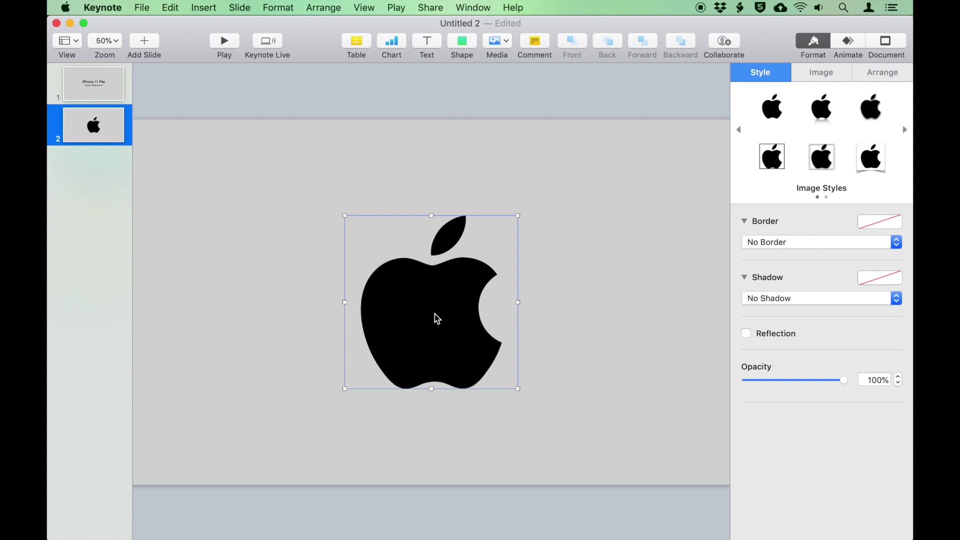
Step: Draw a closed two-point pen shape between the tips of the Apple logo's leaf and color its border white
click(463, 45)
click(591, 71)
click(432, 257)
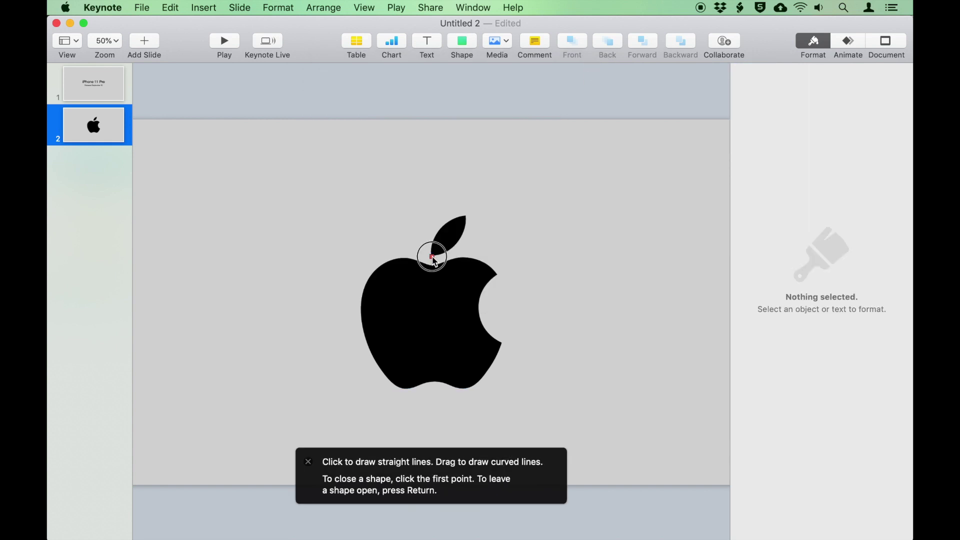
click(466, 218)
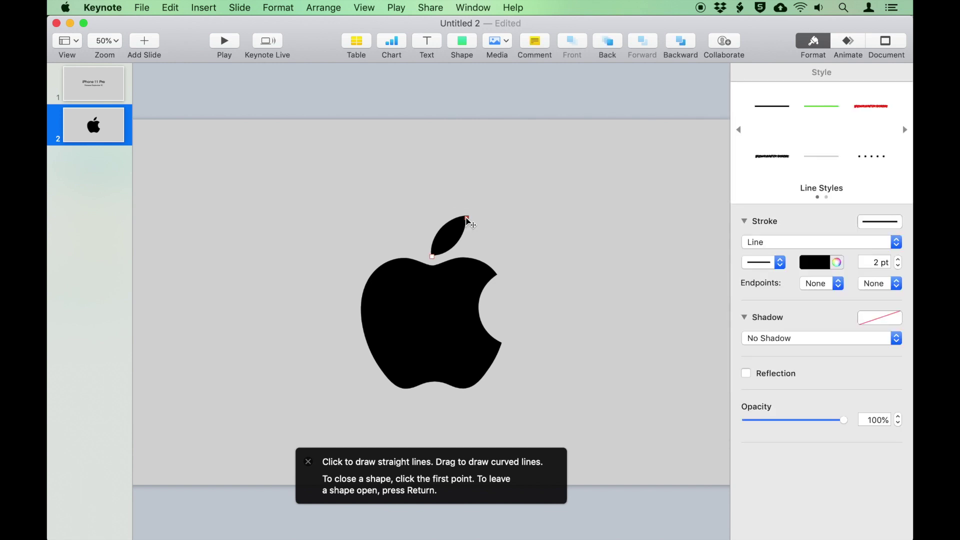
click(432, 258)
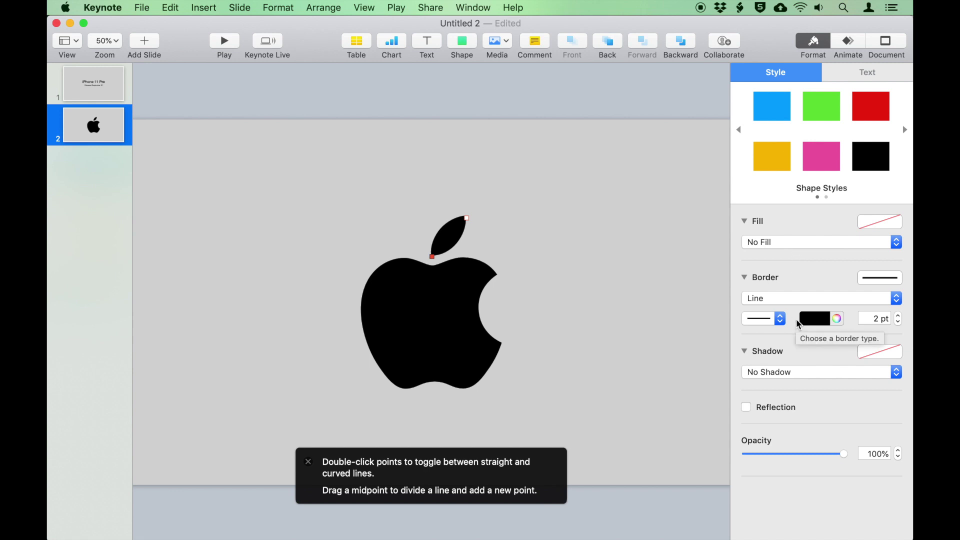
click(814, 318)
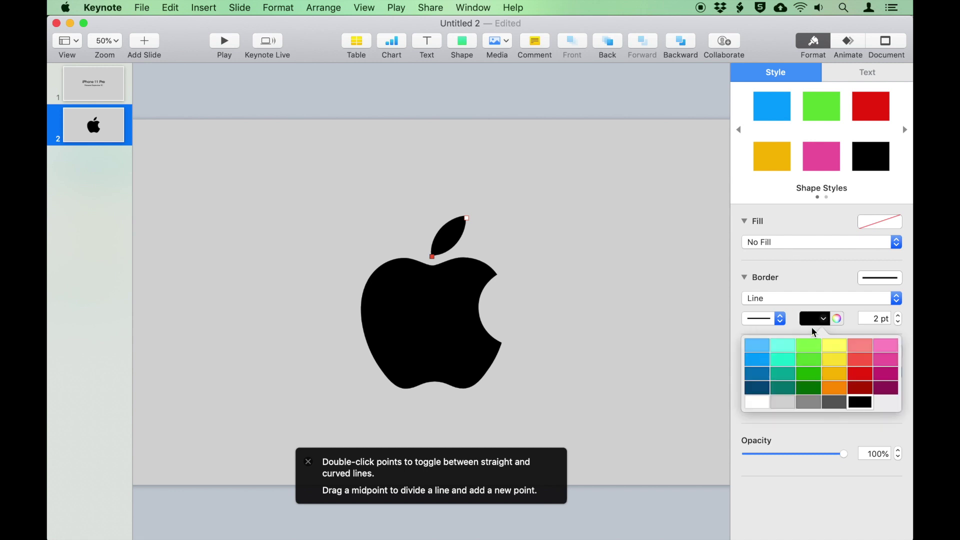
click(751, 404)
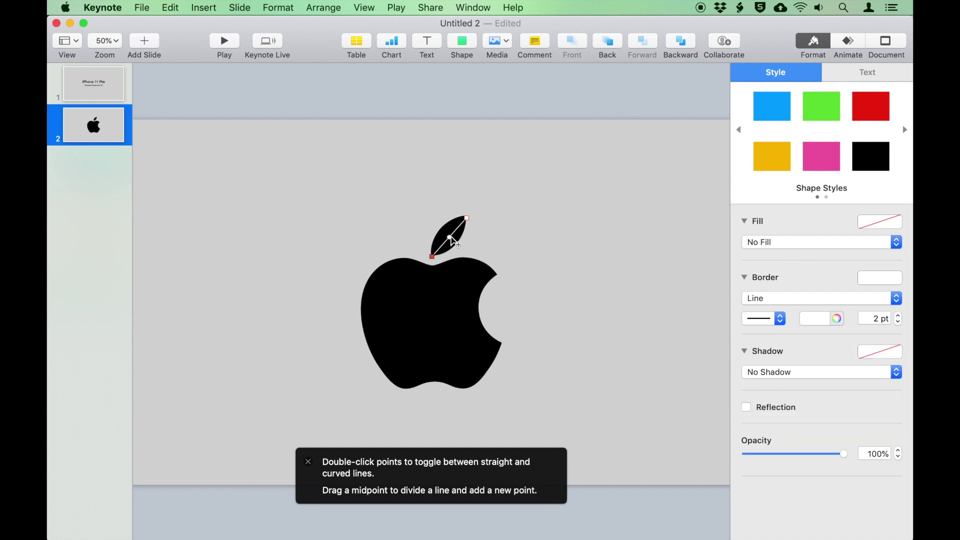
Step: Bend both sides of the pen shape outward and align its end points with the leaf's tips to match the leaf's outline
click(111, 41)
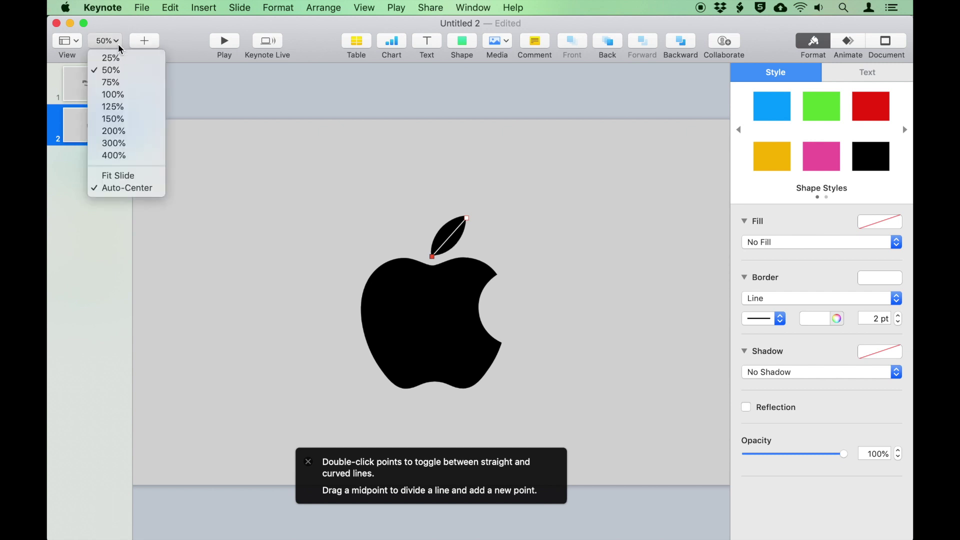
click(129, 108)
drag(476, 140, 461, 112)
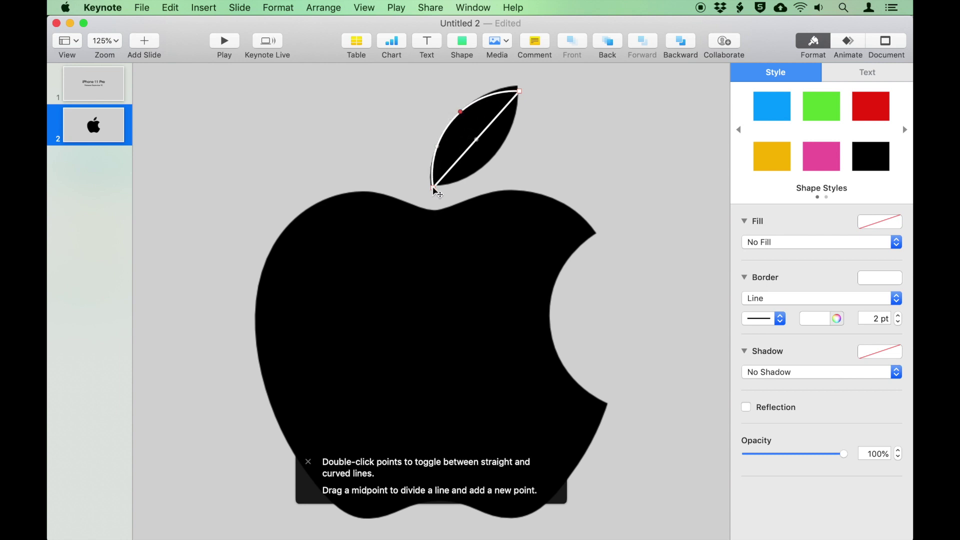
drag(520, 91, 517, 87)
drag(476, 138, 497, 151)
drag(431, 186, 430, 187)
drag(517, 86, 518, 84)
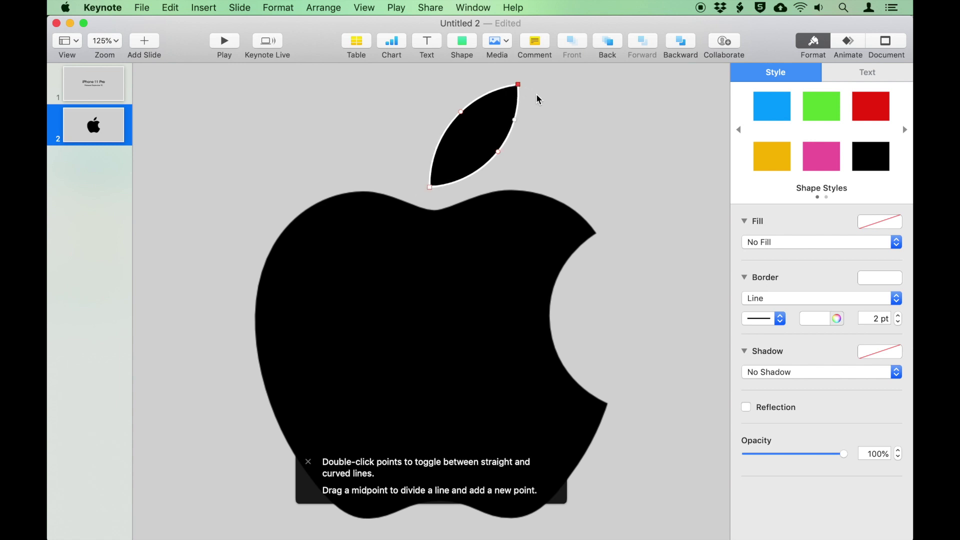
Step: Give the leaf shape a white color fill and dismiss the drawing hint
click(784, 243)
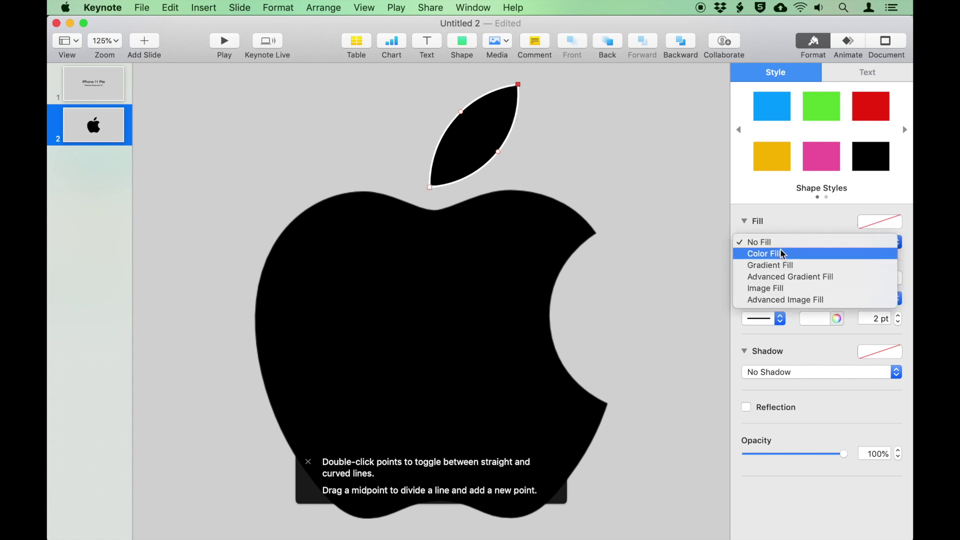
click(780, 249)
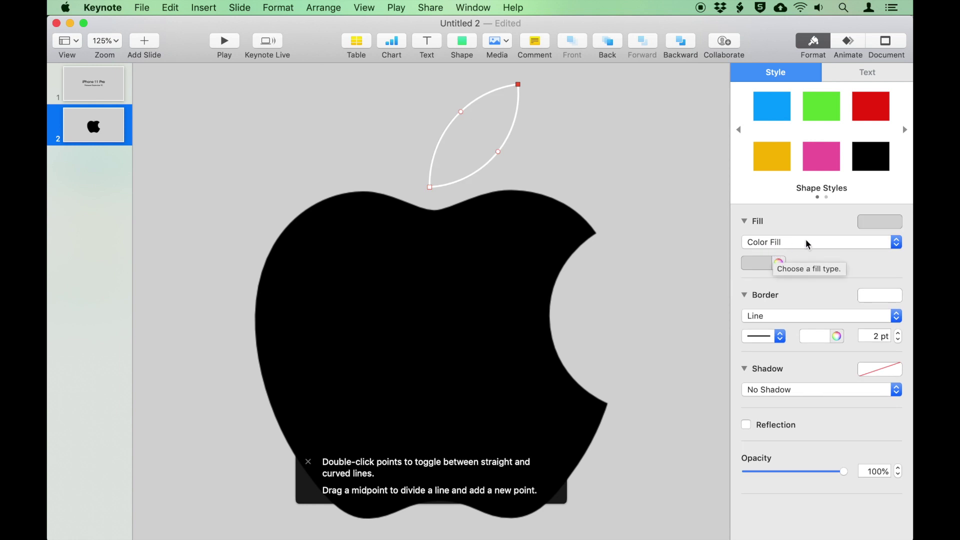
click(760, 262)
click(694, 353)
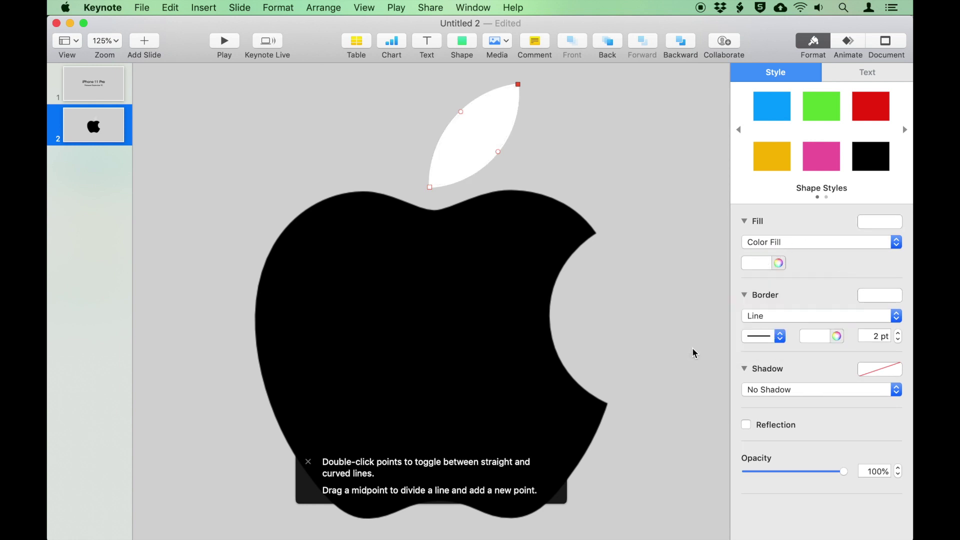
click(308, 462)
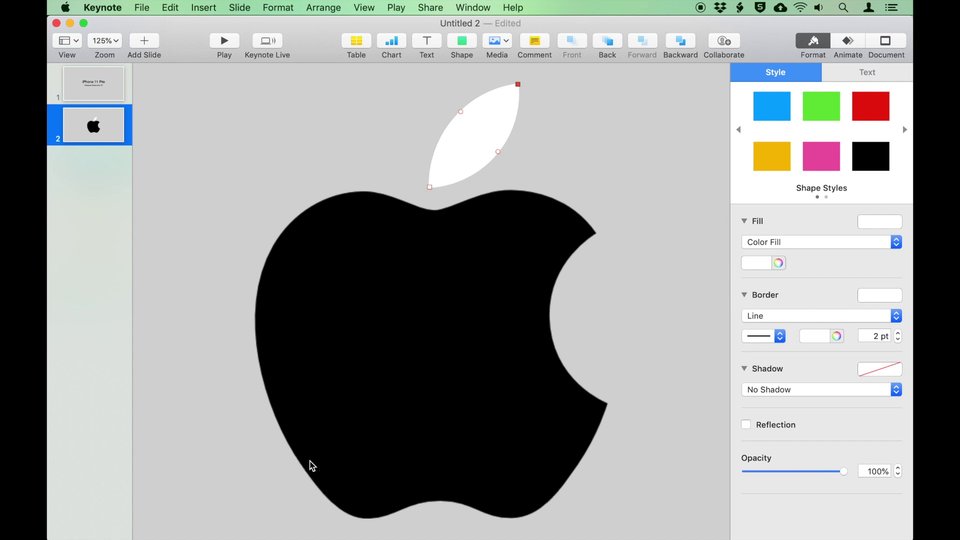
Step: Trace the apple body with a closed pen path of straight segments, from the top notch around the bite, base and left side
click(465, 45)
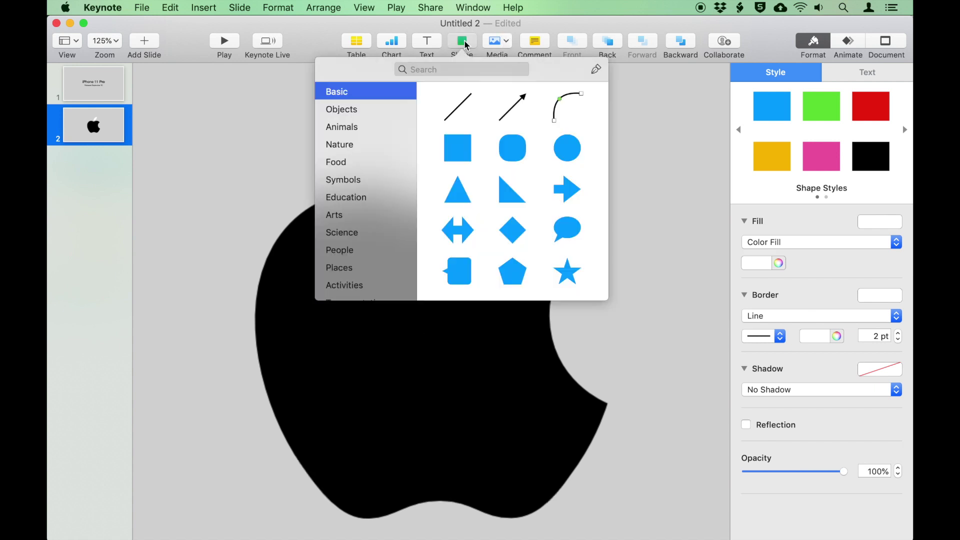
click(594, 73)
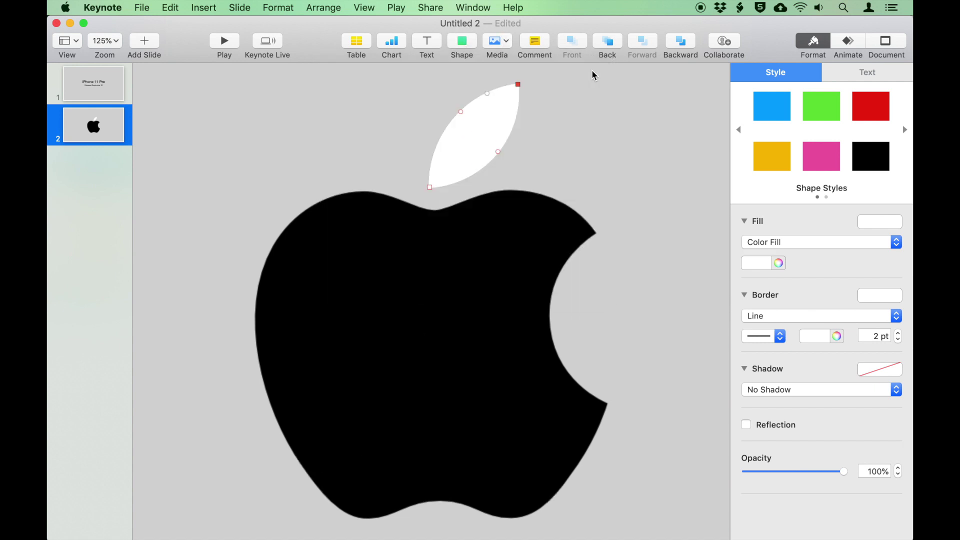
click(436, 212)
click(508, 192)
click(596, 234)
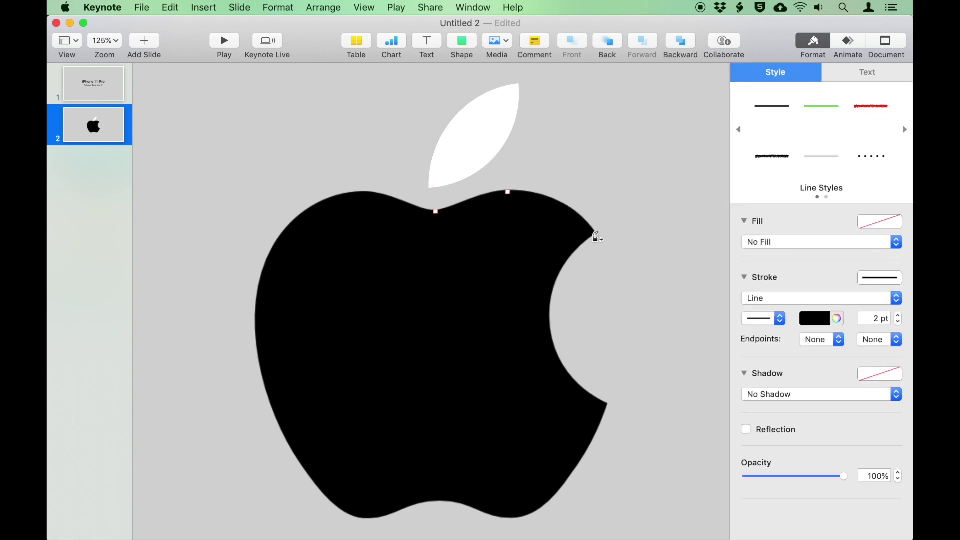
click(559, 282)
click(553, 336)
click(607, 404)
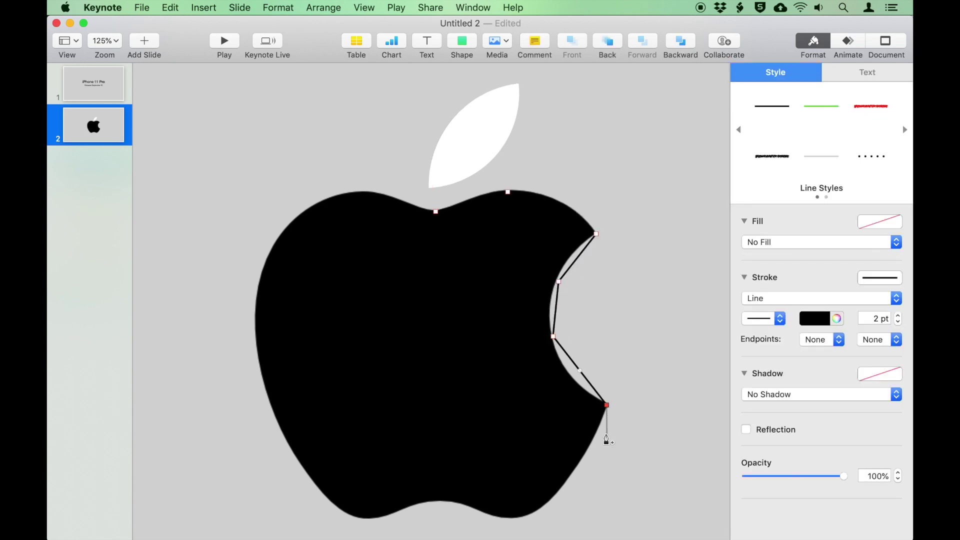
click(579, 464)
click(521, 519)
click(440, 502)
click(365, 520)
click(291, 451)
click(256, 325)
click(276, 244)
click(332, 199)
click(389, 196)
click(436, 212)
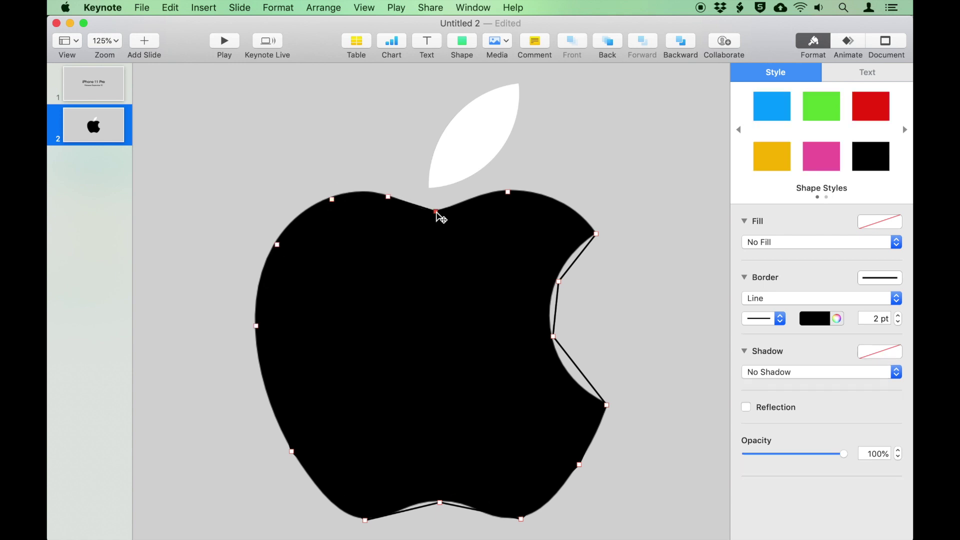
Step: Color the body path's border white and curve its segments to follow the apple's top edge and bite
click(815, 321)
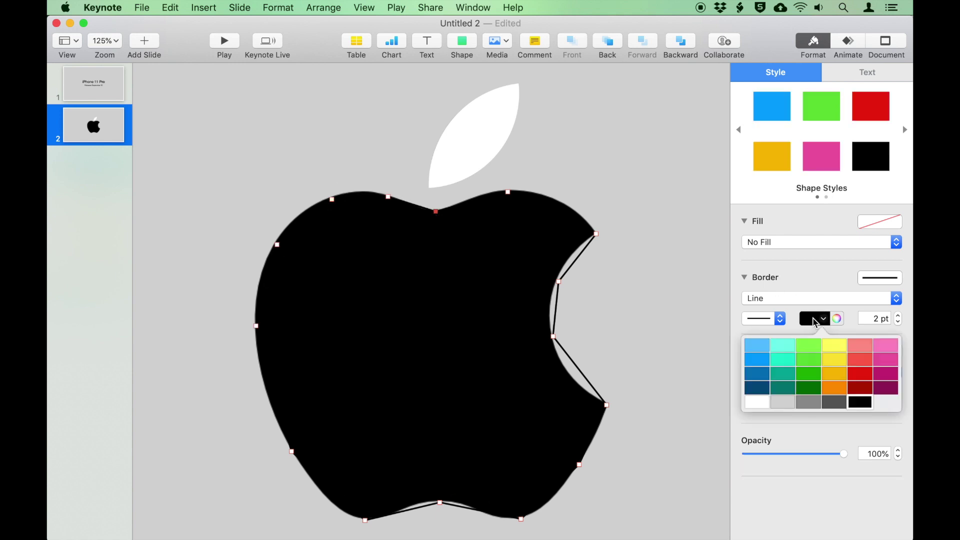
click(764, 404)
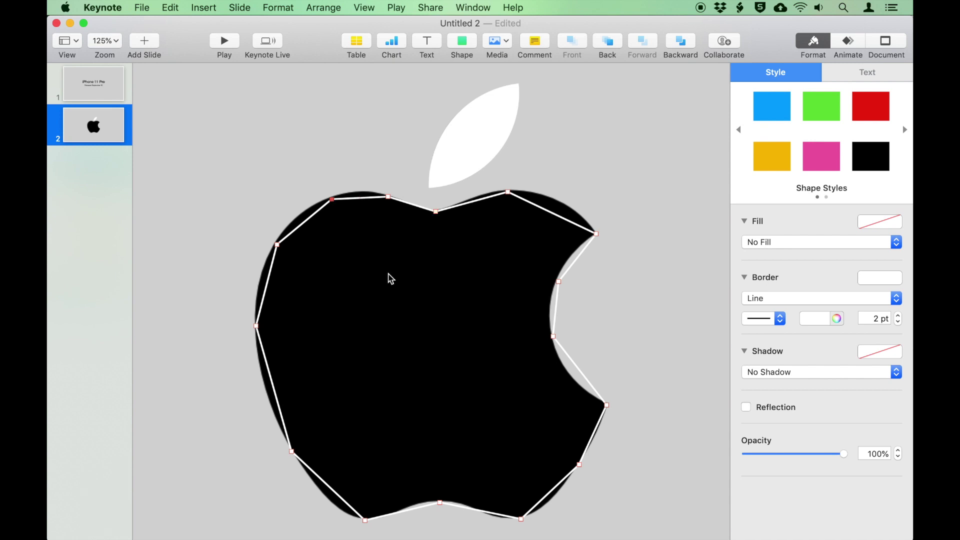
scroll(391, 279, up, 3)
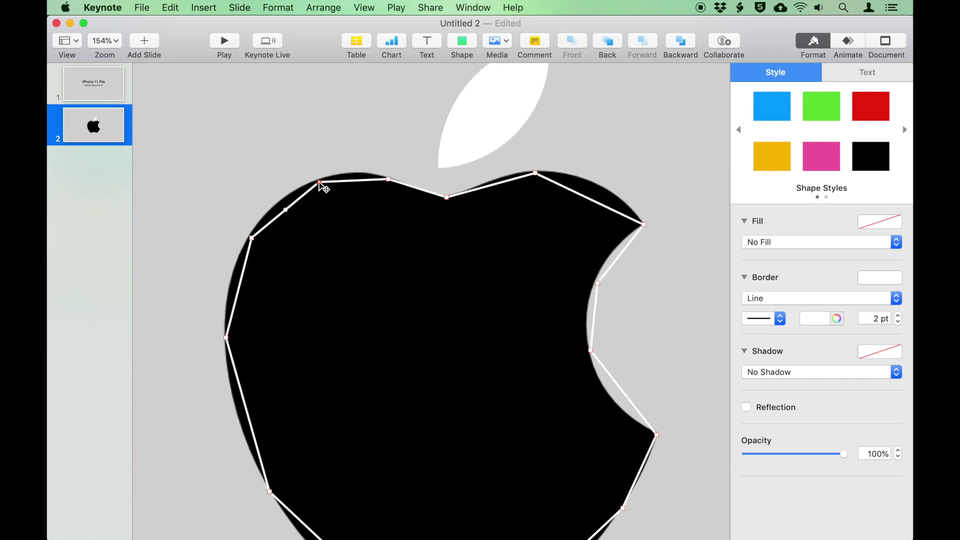
drag(319, 183, 318, 178)
click(357, 173)
click(491, 181)
click(536, 172)
click(596, 187)
click(618, 256)
click(595, 284)
click(588, 314)
click(613, 399)
click(656, 435)
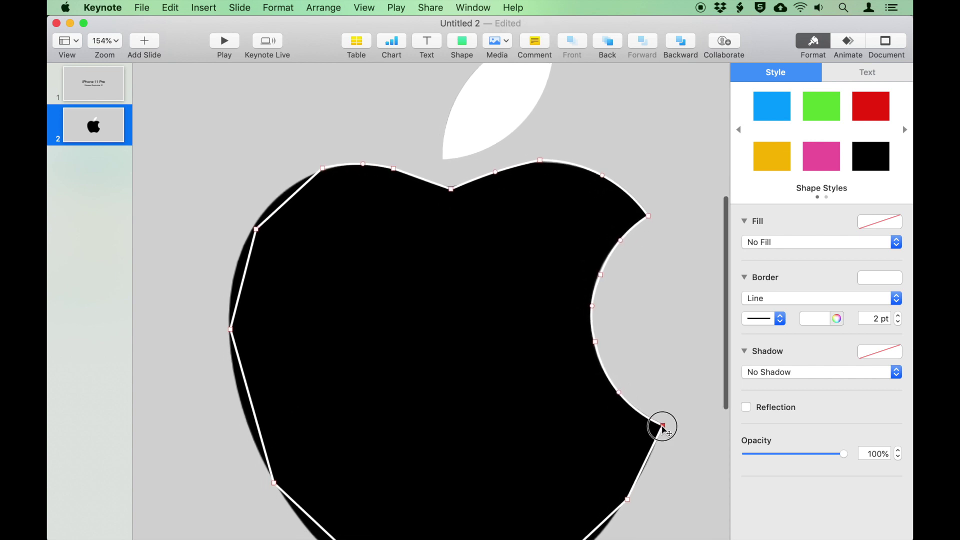
Step: Curve the body path along the apple's lower right side and wavy bottom edge, adding points where needed
scroll(650, 408, down, 3)
click(651, 406)
click(601, 484)
click(512, 501)
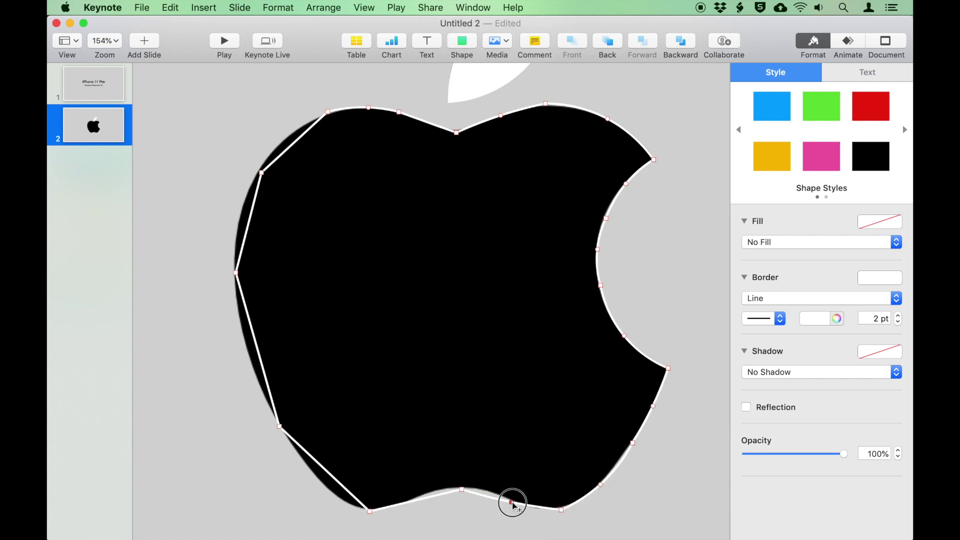
click(488, 491)
click(617, 464)
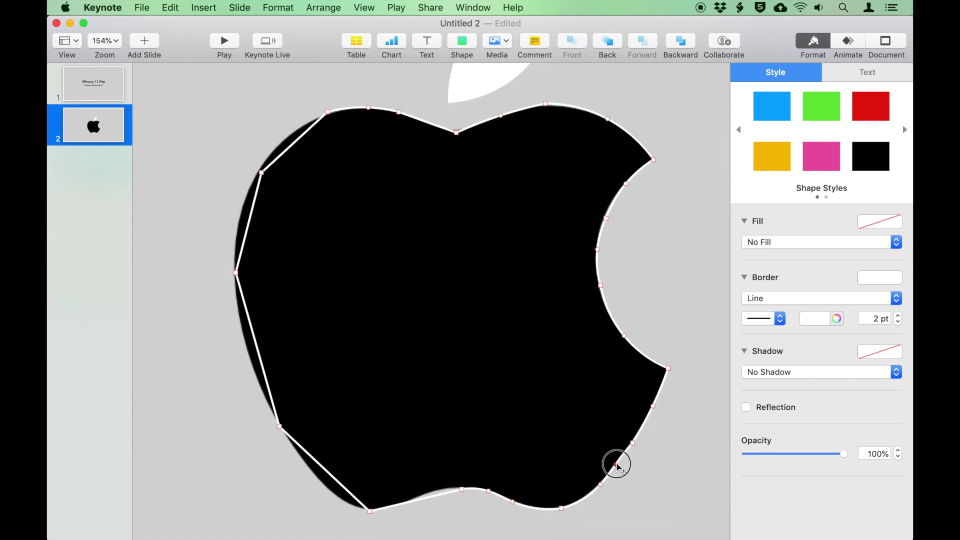
click(633, 442)
click(417, 498)
click(394, 508)
click(440, 490)
Step: Curve the body path along the apple's left side up to the top edge and finish editing the shape
click(315, 479)
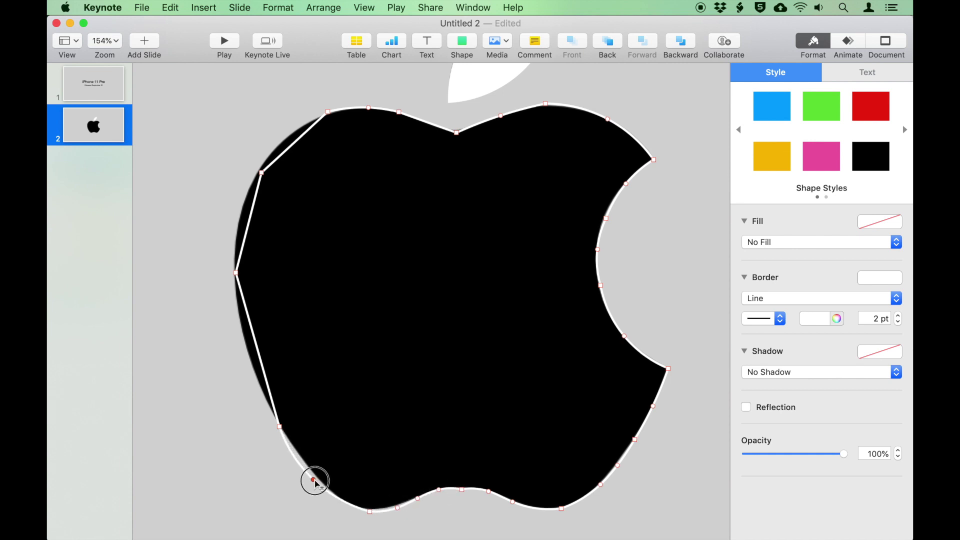
click(340, 498)
click(245, 352)
click(240, 216)
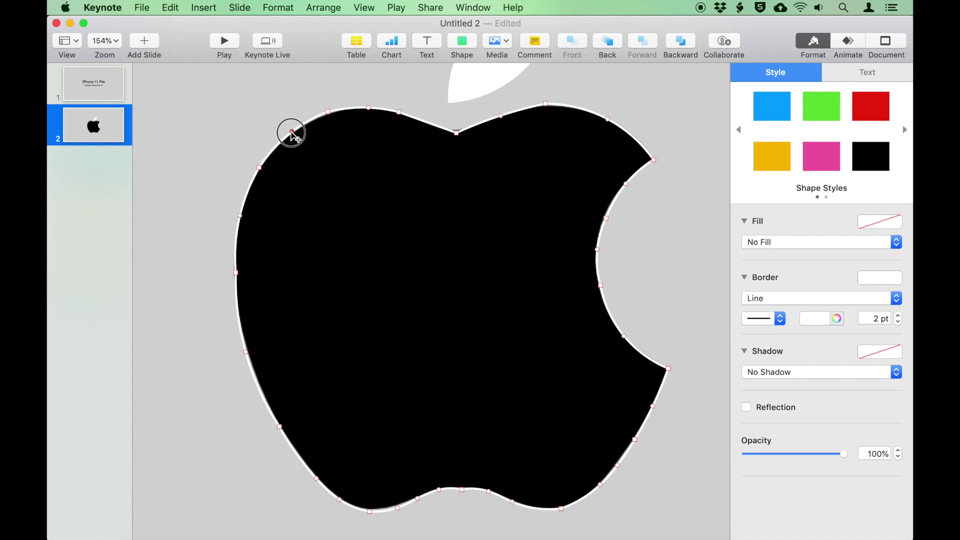
click(290, 134)
scroll(600, 128, down, 5)
click(594, 170)
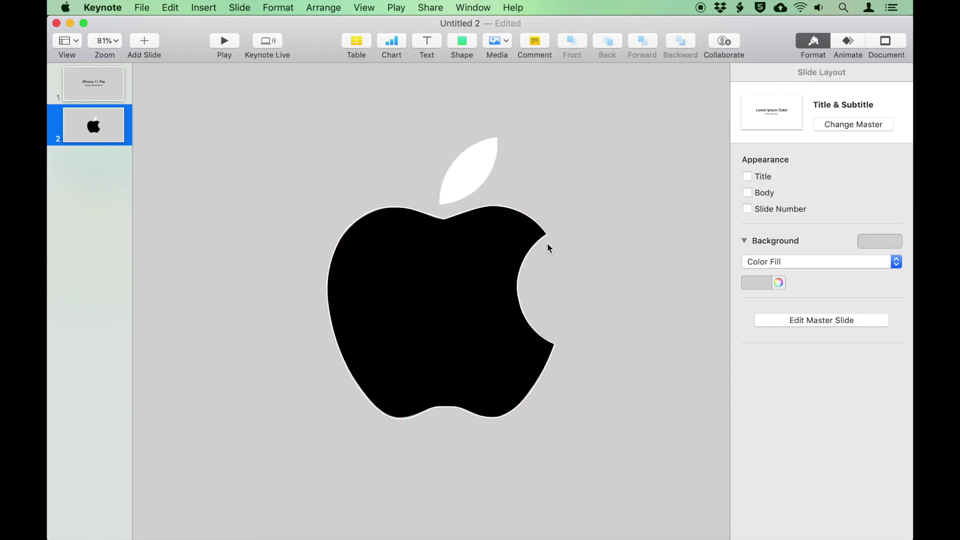
Step: Delete the original black Apple logo image behind the traced white shapes
click(437, 287)
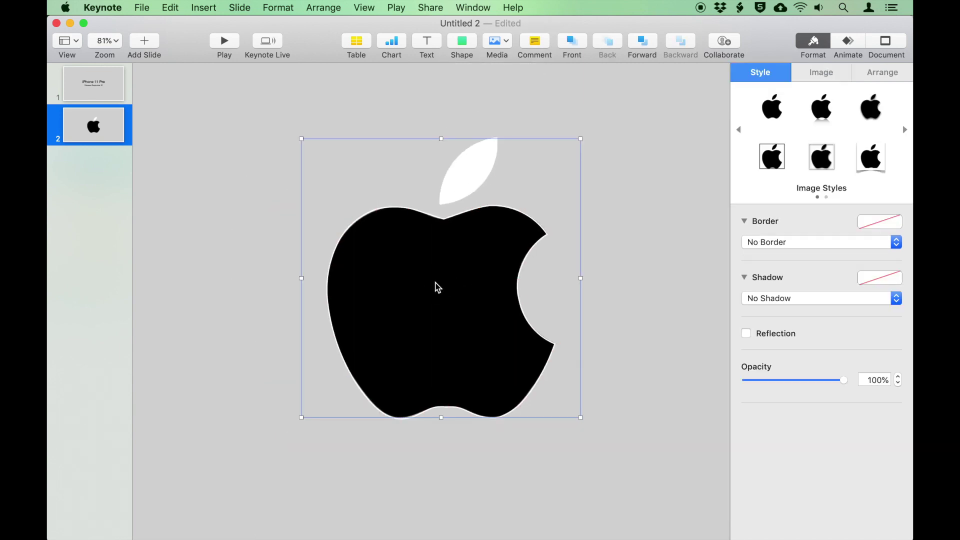
key(Delete)
scroll(435, 285, down, 4)
drag(435, 242, 455, 237)
click(515, 241)
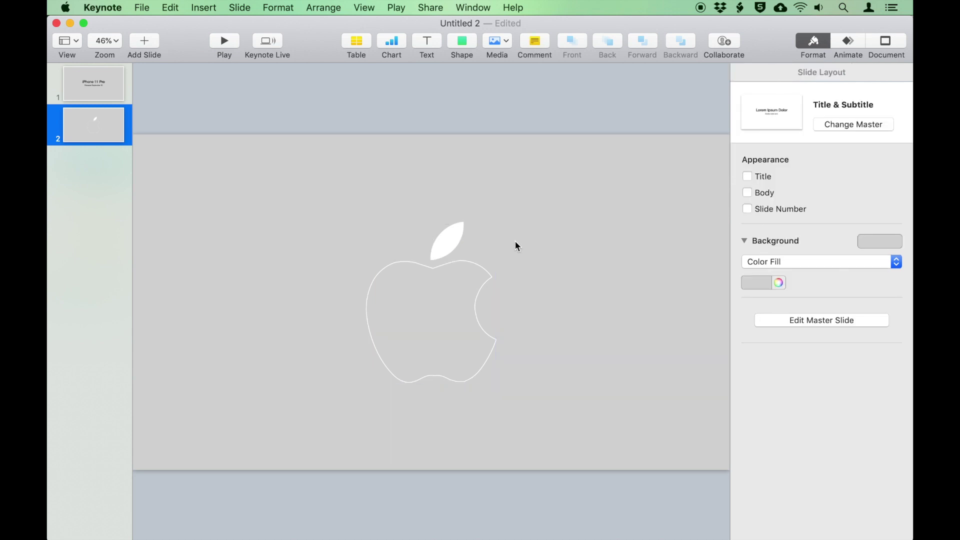
Step: Add a text box reading "Apple" below the traced logo
click(427, 42)
drag(431, 303, 419, 429)
double_click(419, 425)
text(Apple)
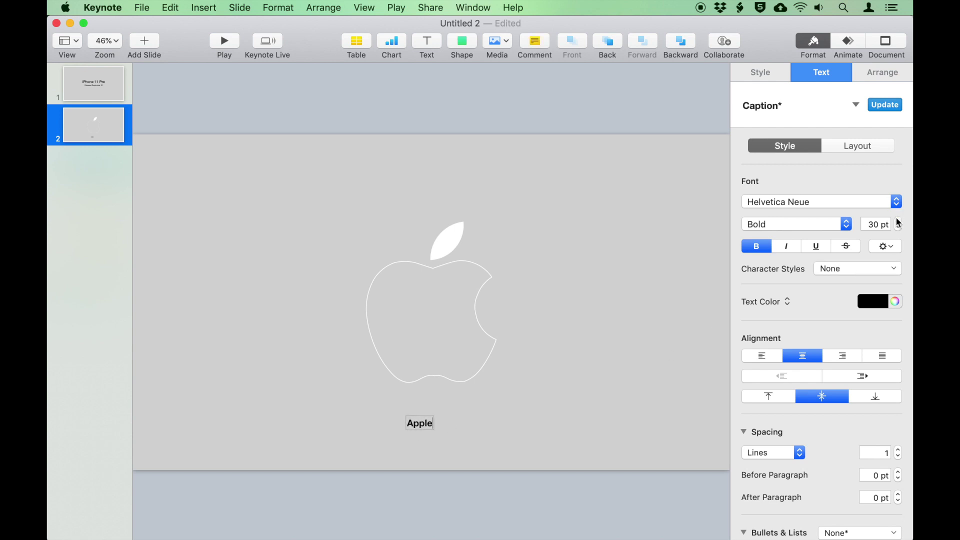
Step: Set the "Apple" caption's font size to 90 pt and center it horizontally under the logo
double_click(419, 423)
double_click(873, 224)
text(90)
key(Tab)
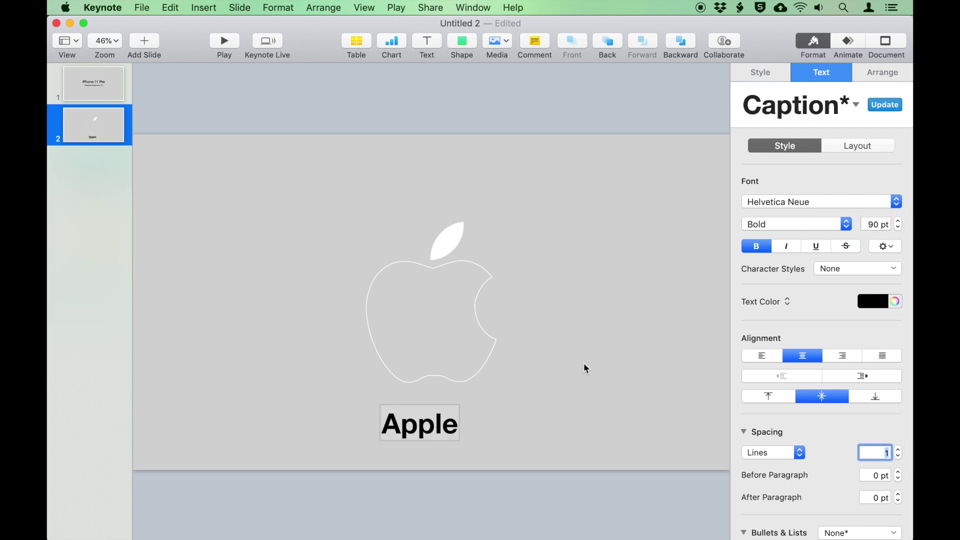
click(385, 182)
mouse_move(431, 438)
mouse_down()
mouse_move(450, 435)
mouse_move(440, 437)
mouse_up()
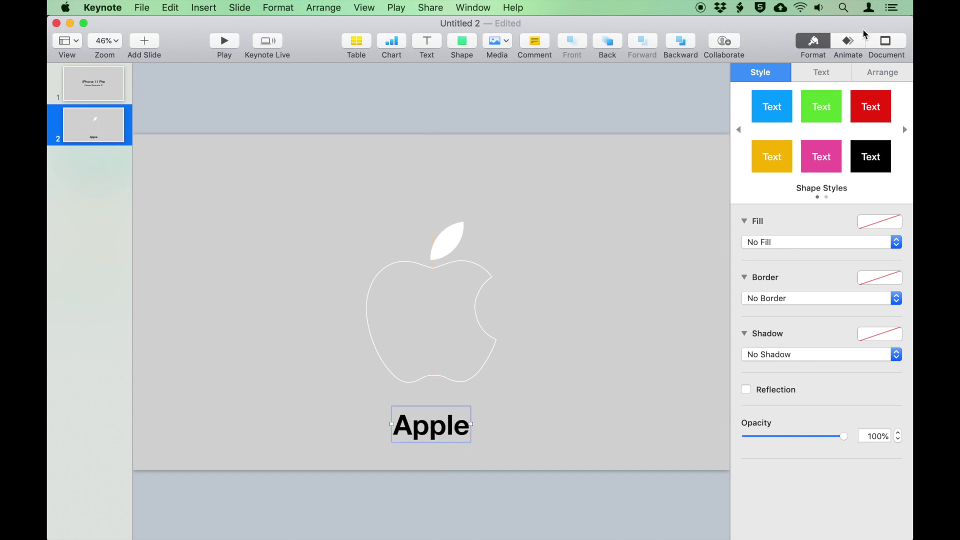
Step: Color the "Apple" caption white and move the logo and caption together higher on the slide
click(821, 72)
click(871, 302)
click(761, 384)
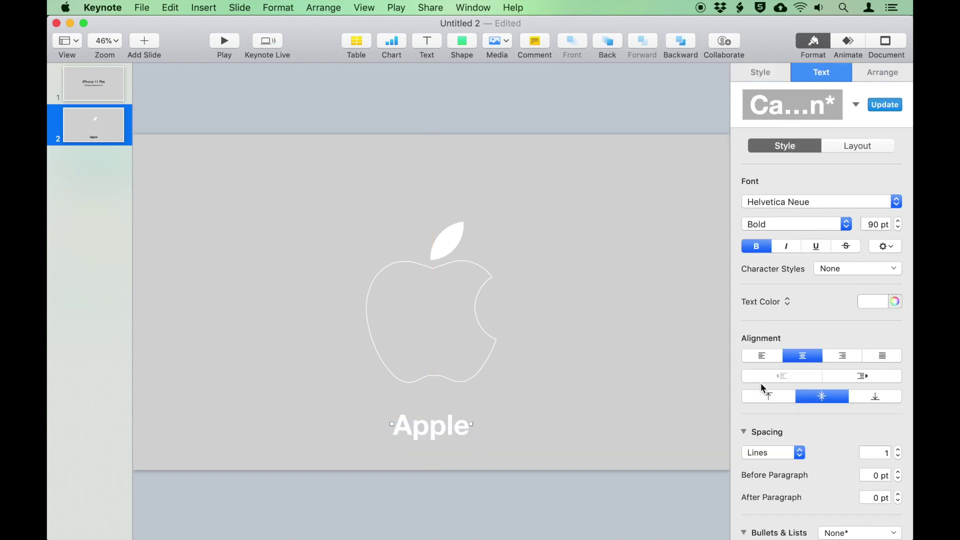
click(556, 231)
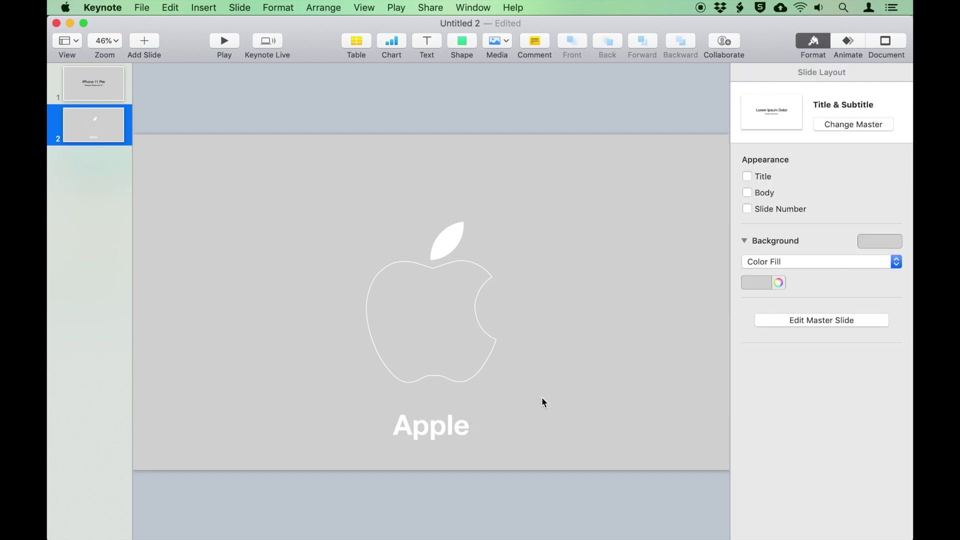
drag(515, 446, 414, 230)
drag(435, 429, 435, 396)
Step: Duplicate slide 2 with the traced logo and caption
click(72, 121)
right_click(72, 121)
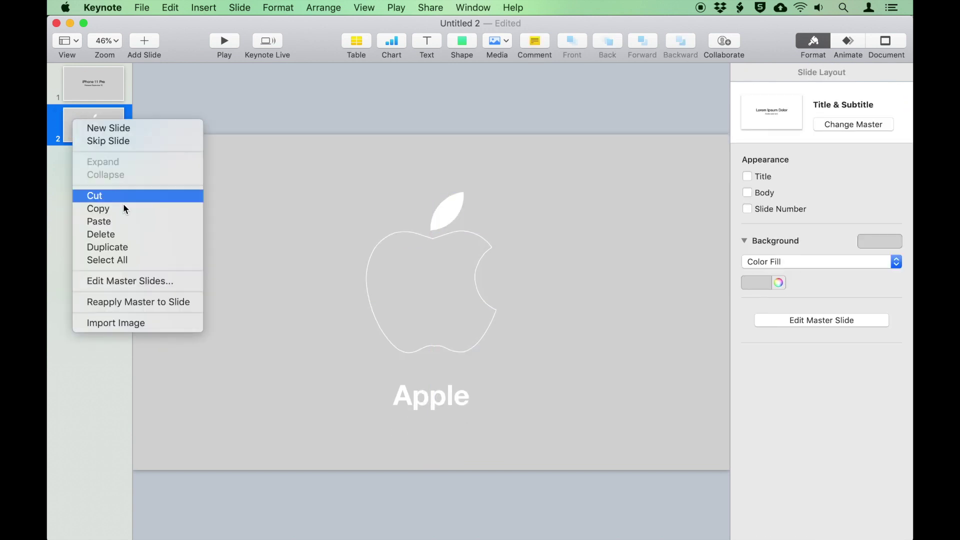
click(131, 242)
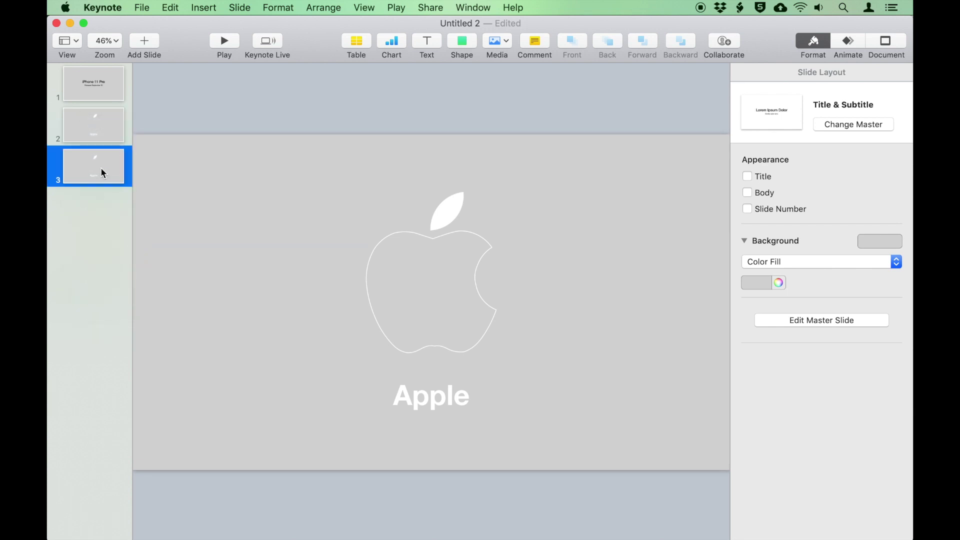
Step: Clear the logo and caption from slide 3 and insert a 2D column chart in their place
drag(502, 404, 401, 208)
key(Delete)
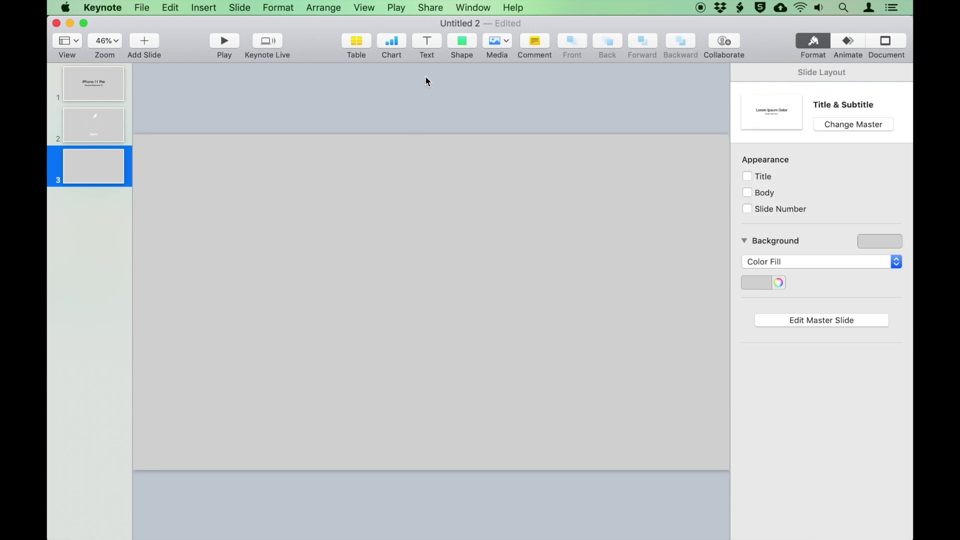
click(401, 44)
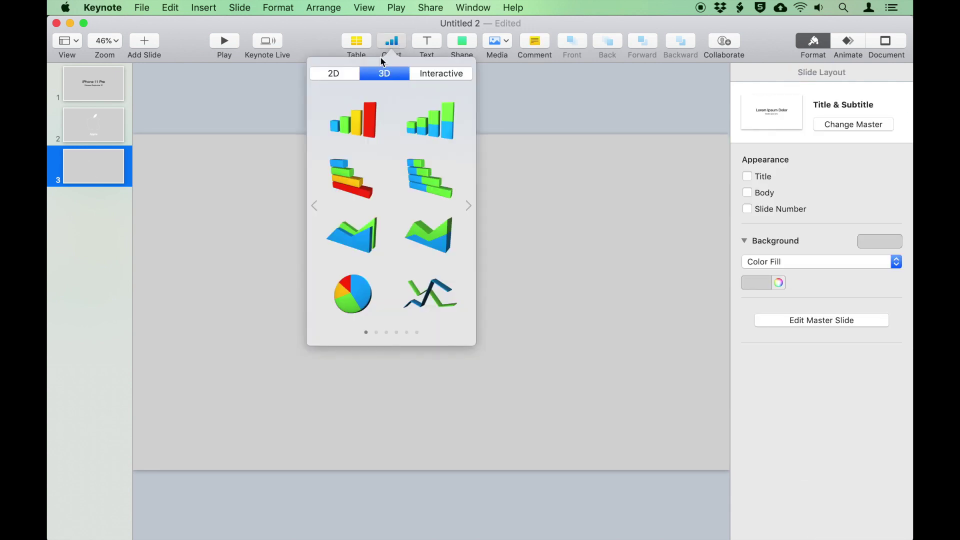
click(413, 76)
click(319, 74)
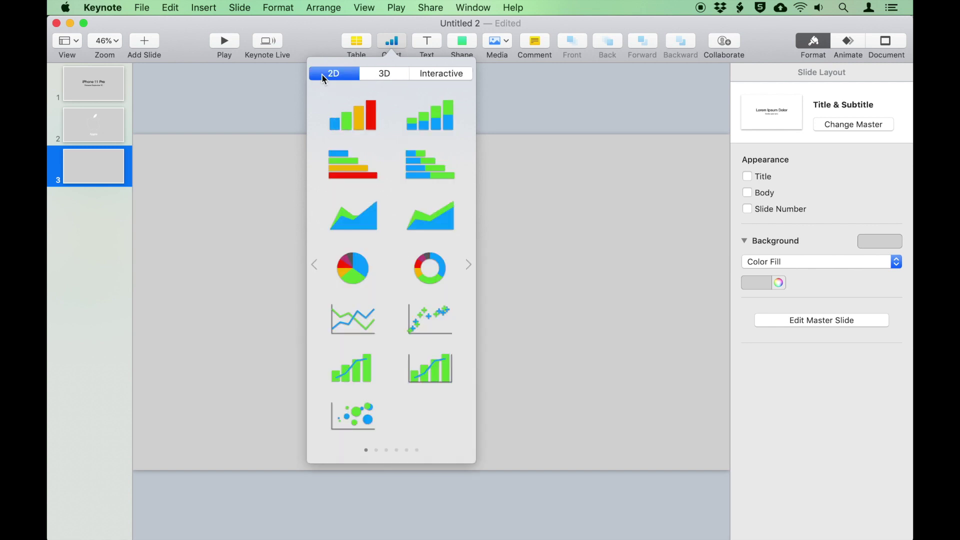
click(353, 116)
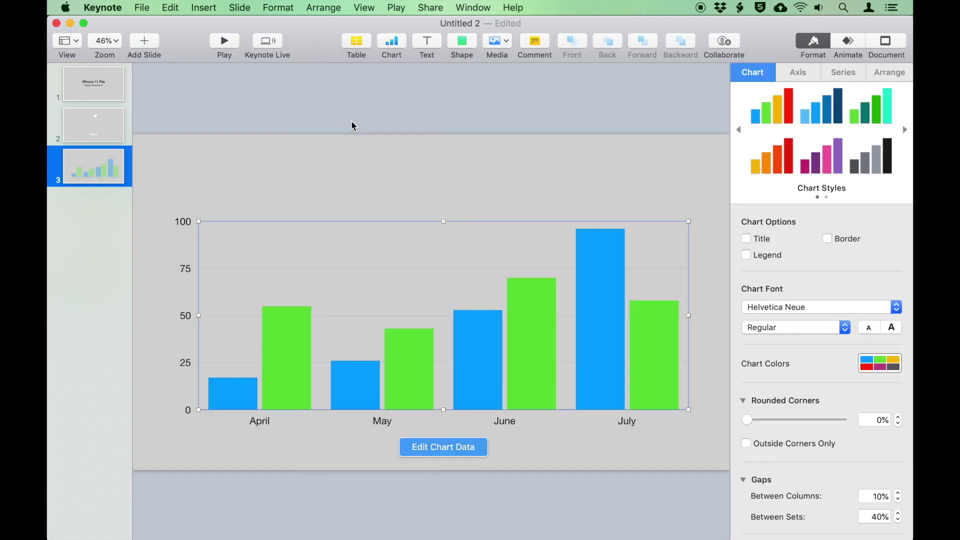
Step: Show the chart's title and change its text to "iPhone Sales"
click(762, 240)
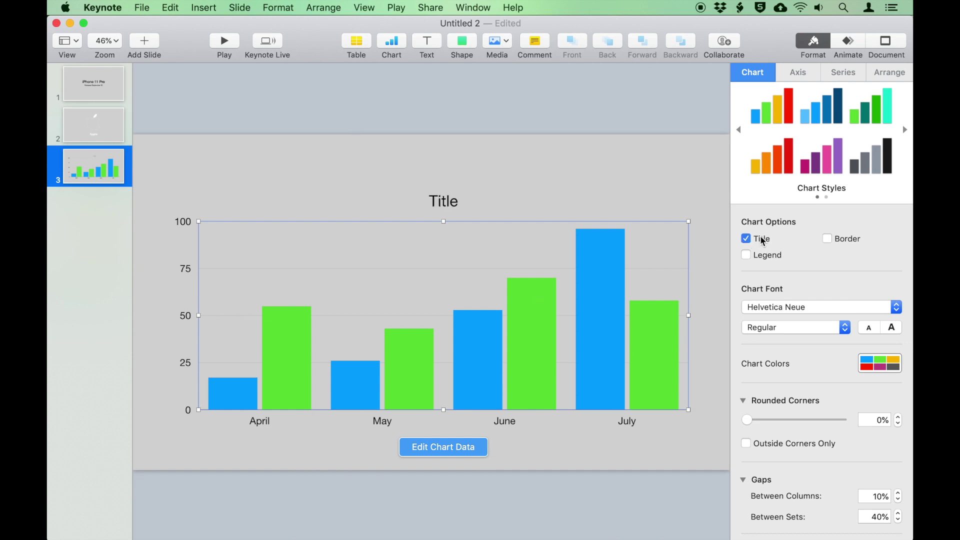
double_click(454, 203)
text(iPhone Sales)
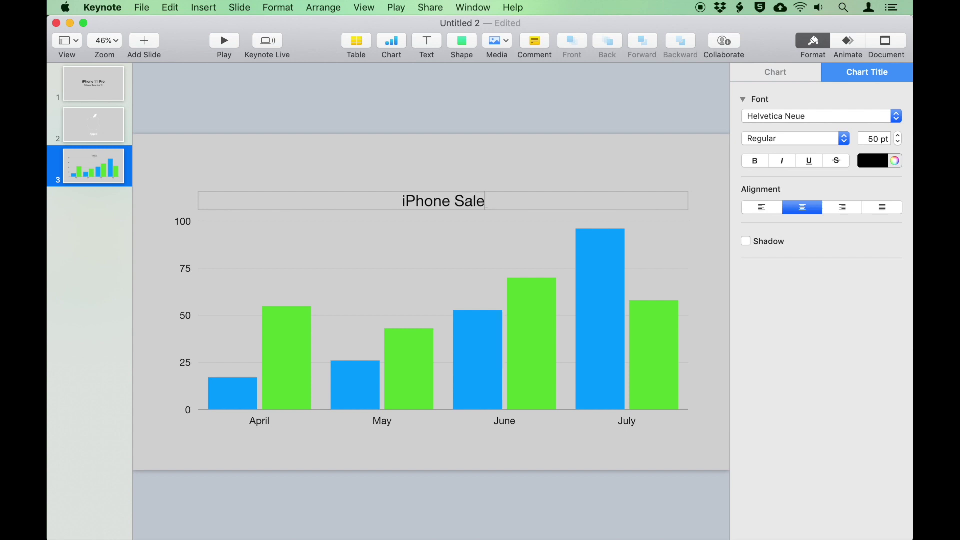
click(580, 296)
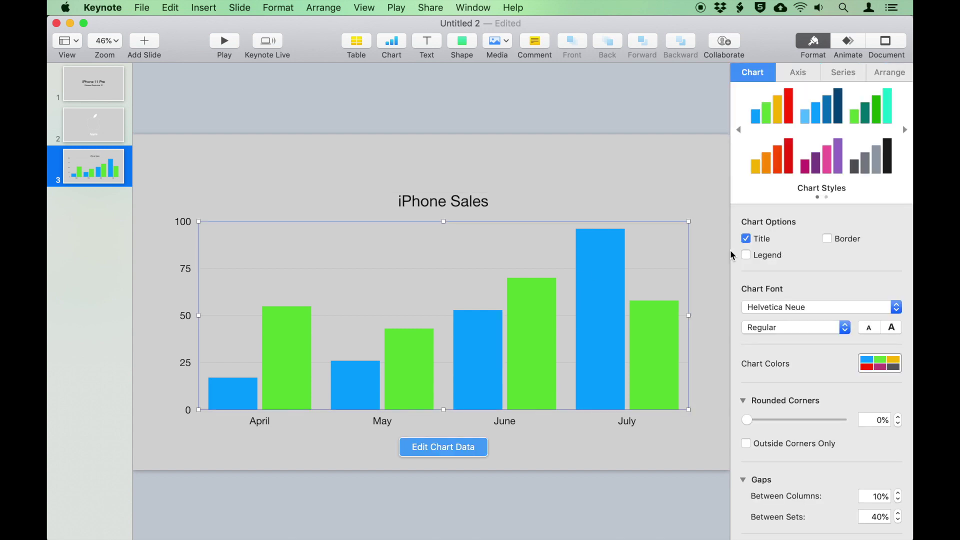
Step: Turn on the chart border and apply the grey concrete texture set to the columns
click(848, 241)
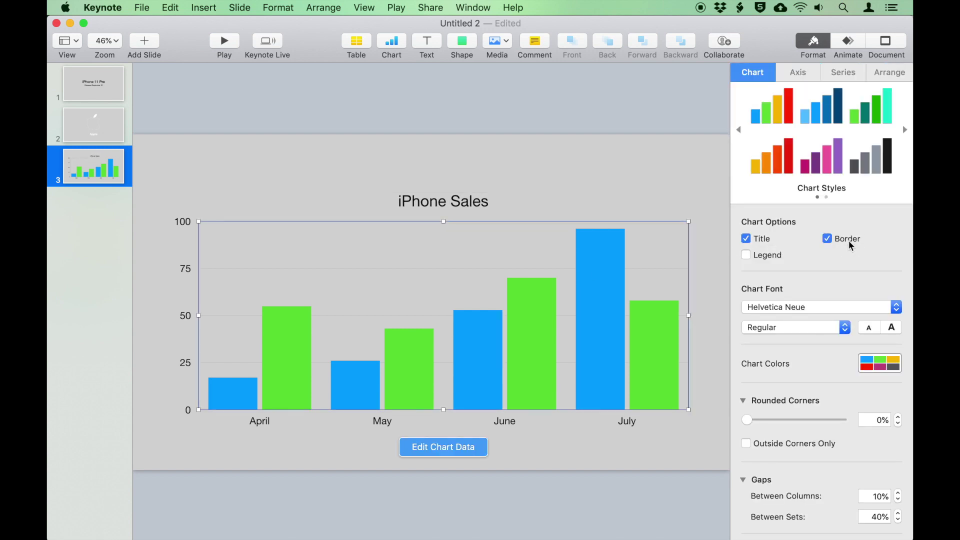
click(878, 368)
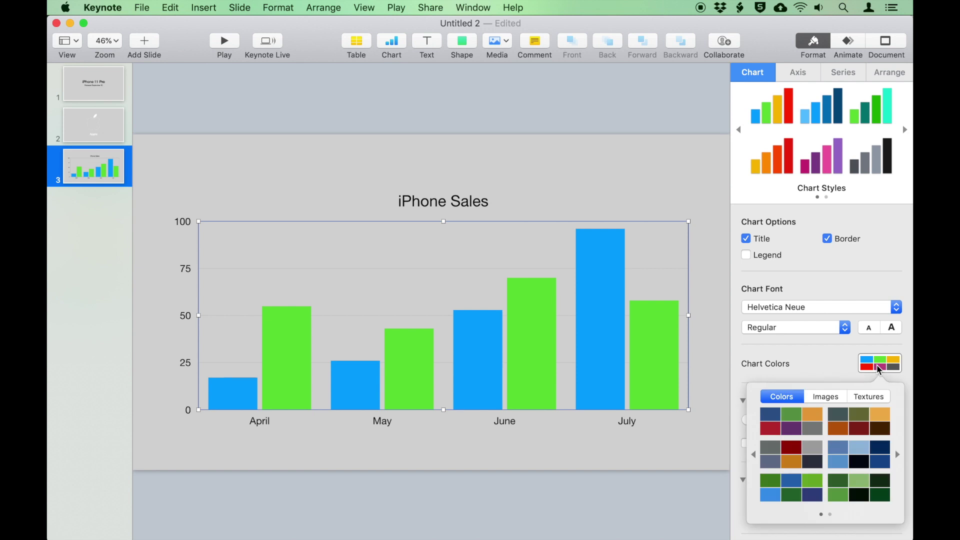
click(833, 403)
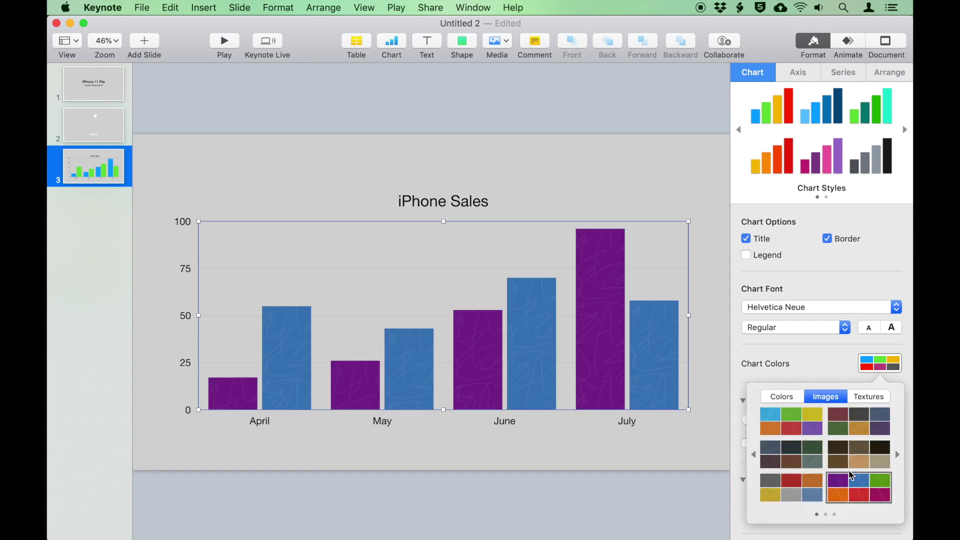
click(861, 398)
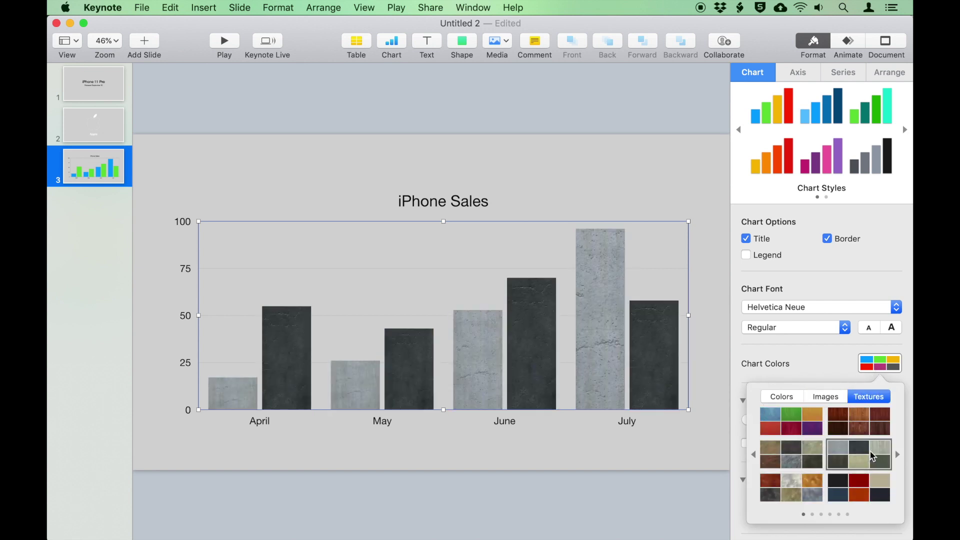
click(872, 455)
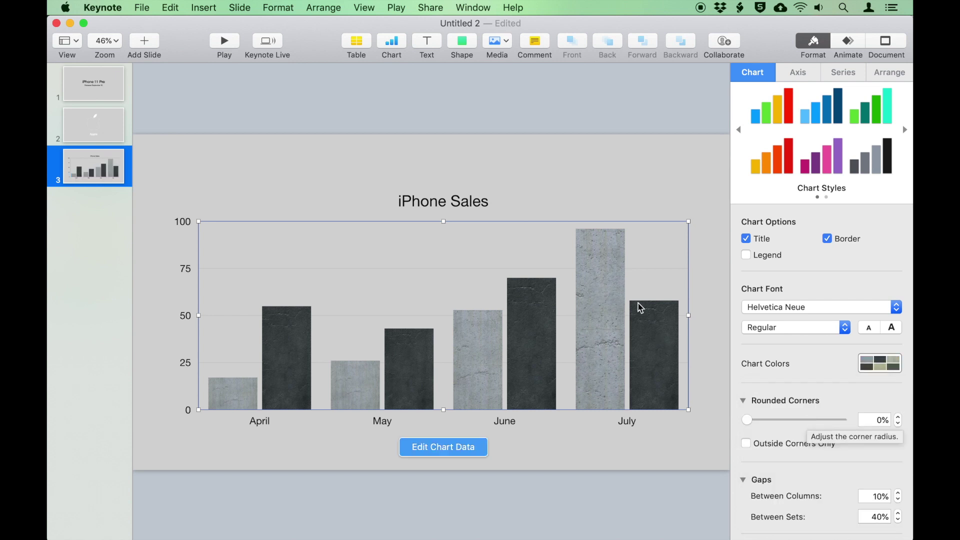
Step: Round the chart columns' corners by 92% and limit the rounding to outside corners only
click(748, 420)
drag(750, 423, 835, 425)
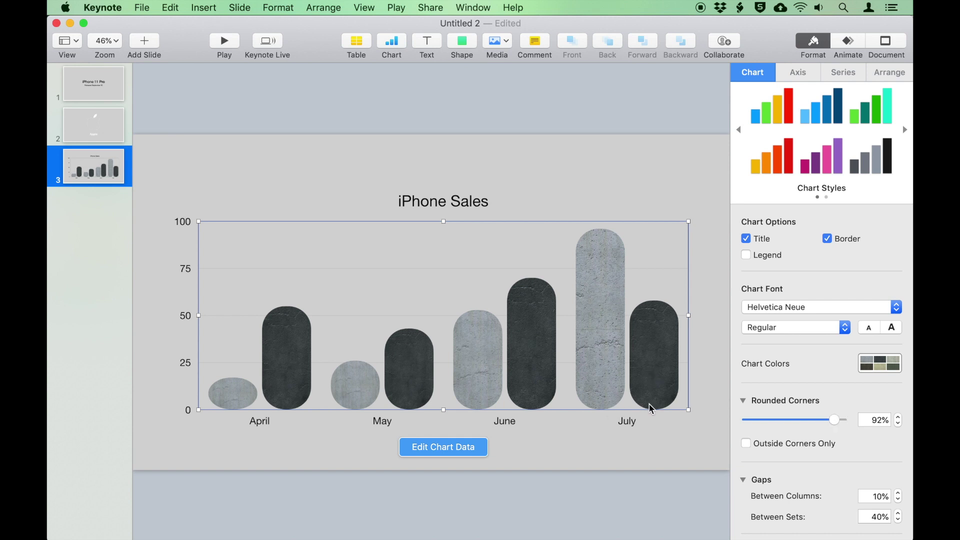
click(746, 444)
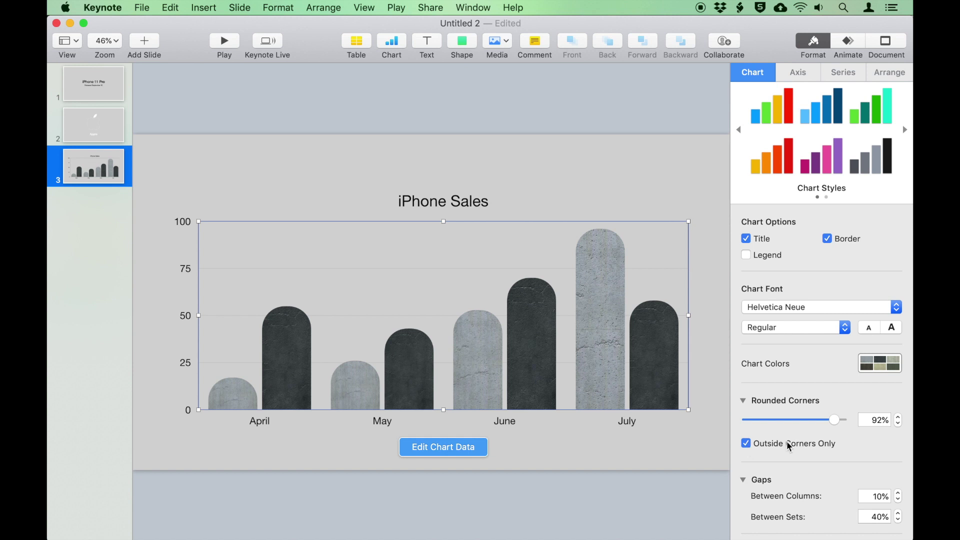
Step: Give the chart background a dark teal green color fill and make the chart border white
scroll(782, 439, down, 8)
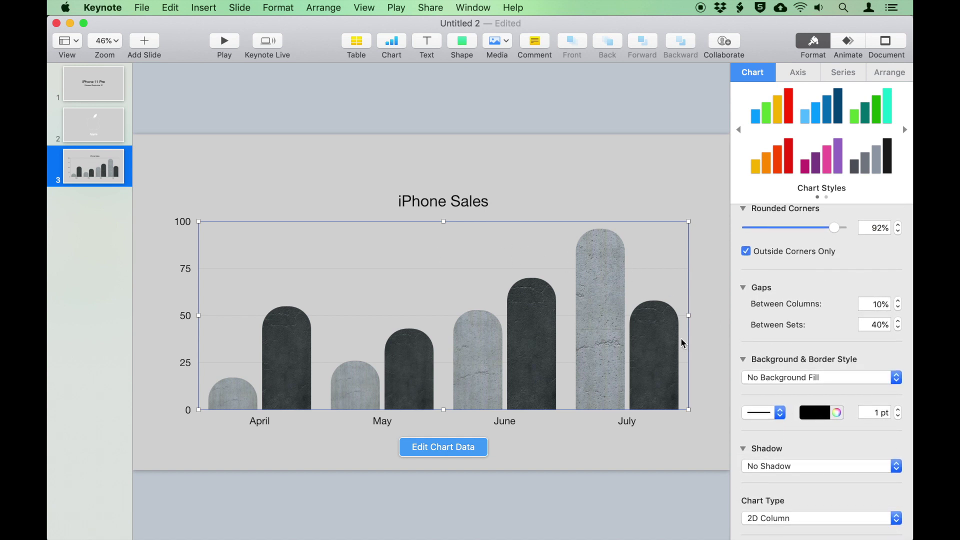
click(792, 378)
click(808, 389)
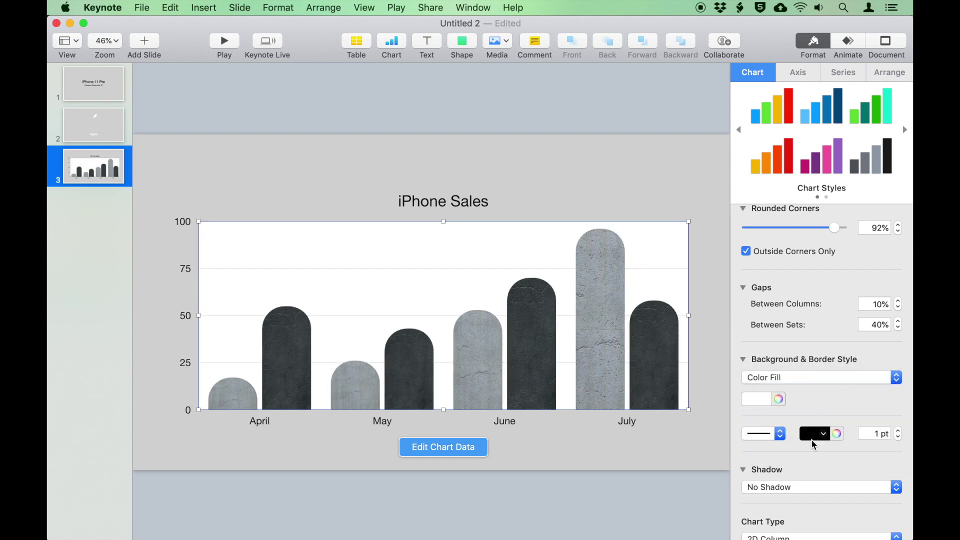
click(811, 439)
click(785, 502)
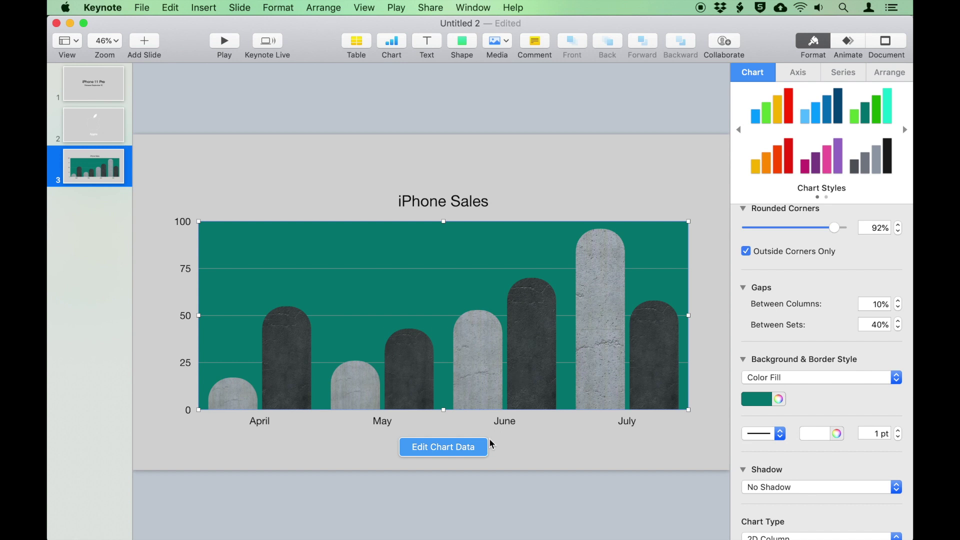
Step: Delete the Region 2 row from the chart data and rename the Region 1 row "Sales"
click(473, 452)
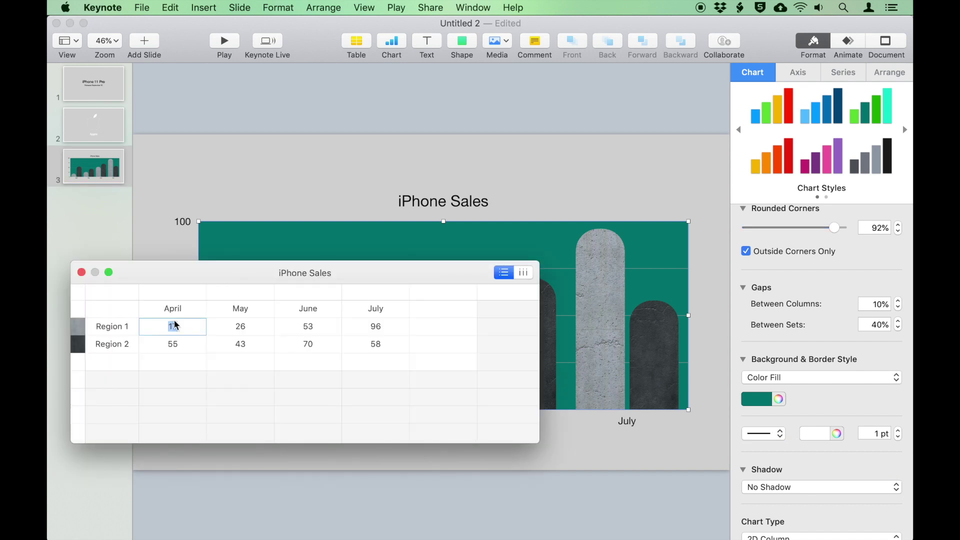
click(122, 344)
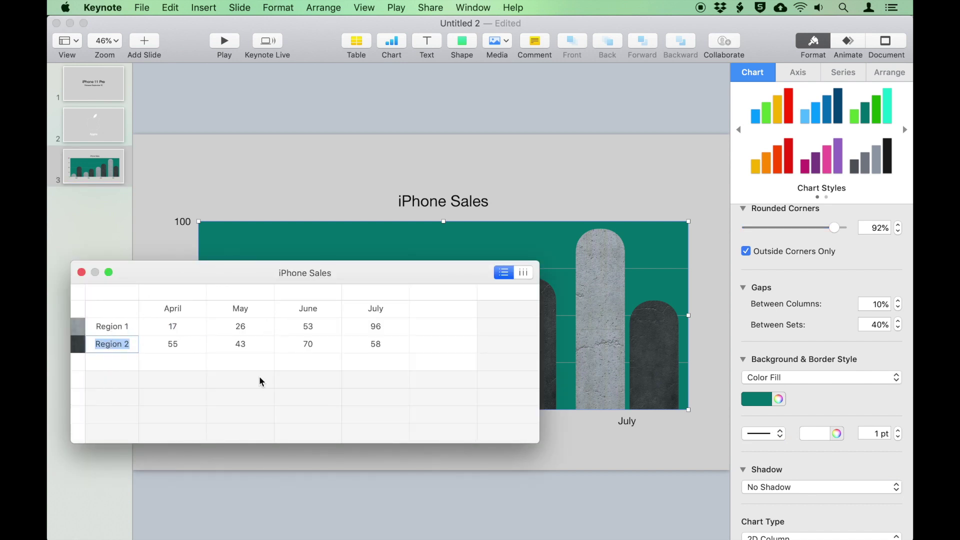
click(90, 344)
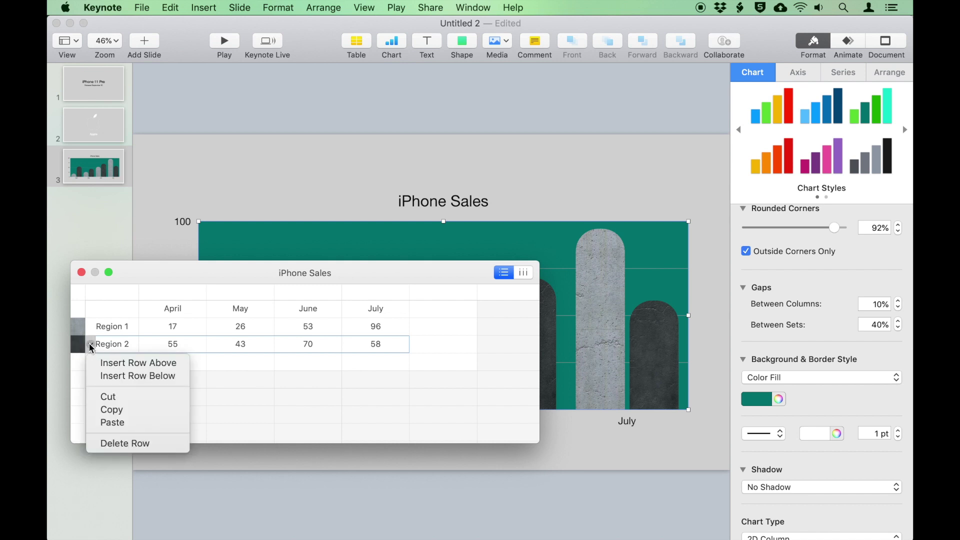
click(131, 443)
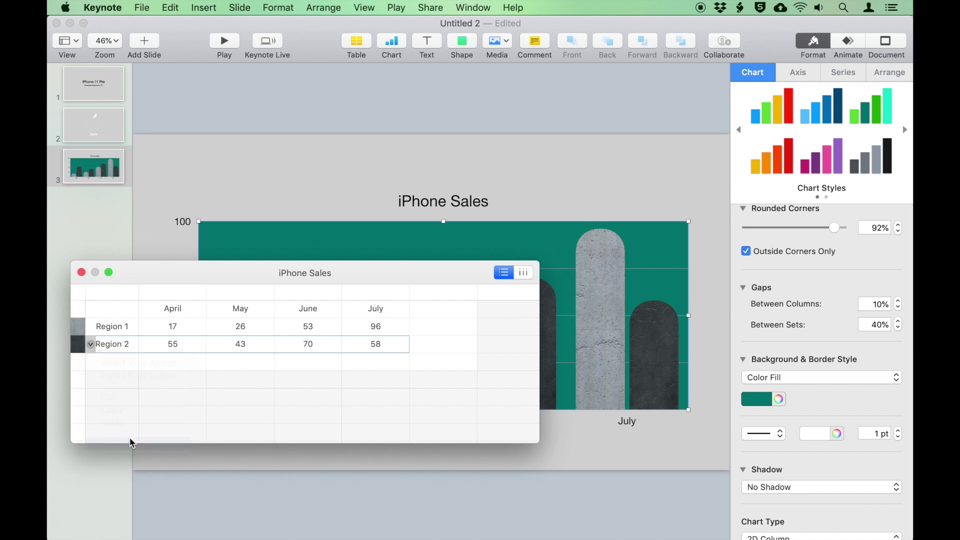
text(Sales)
Step: Rename the four chart data columns "iPhone 6S", "iPhone 7", "iPhone 8" and "iPhone X"
click(173, 308)
text(iPhone 6S)
key(Tab)
text(iPhone 7)
key(Tab)
text(iPhone 8)
key(Tab)
text(iPhone X)
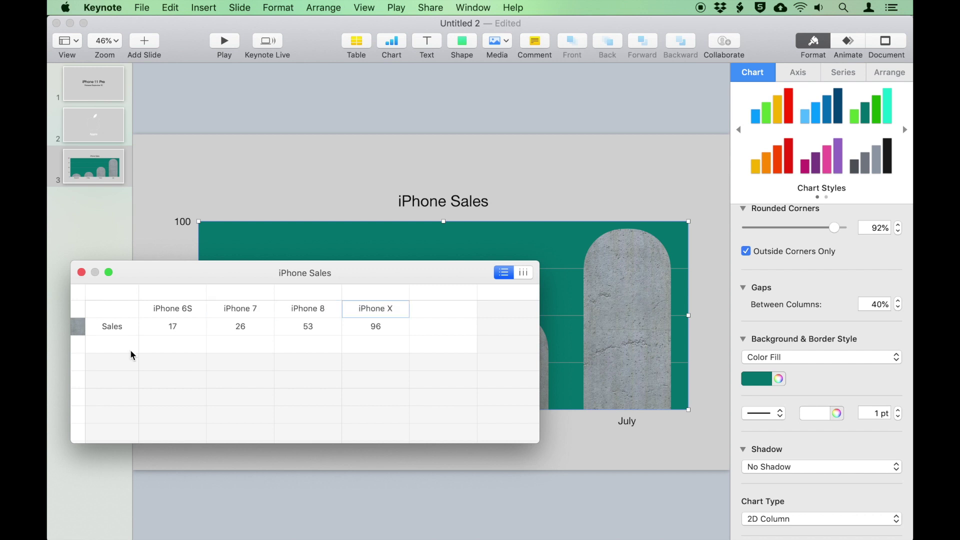
Step: Set the Sales values to 107, 118, 125 and 145 in column order and close the chart data editor
click(175, 326)
text(107)
key(Tab)
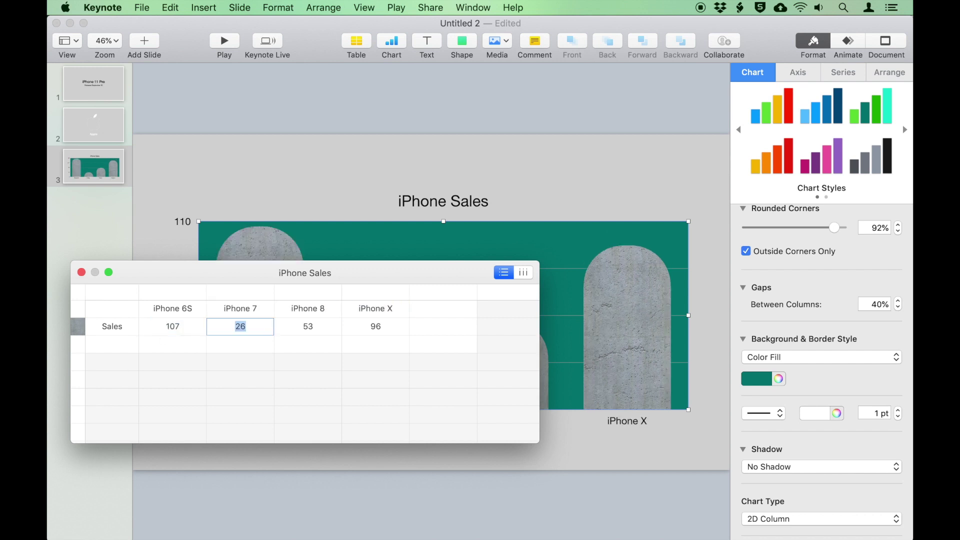
text(118)
key(Tab)
text(1)
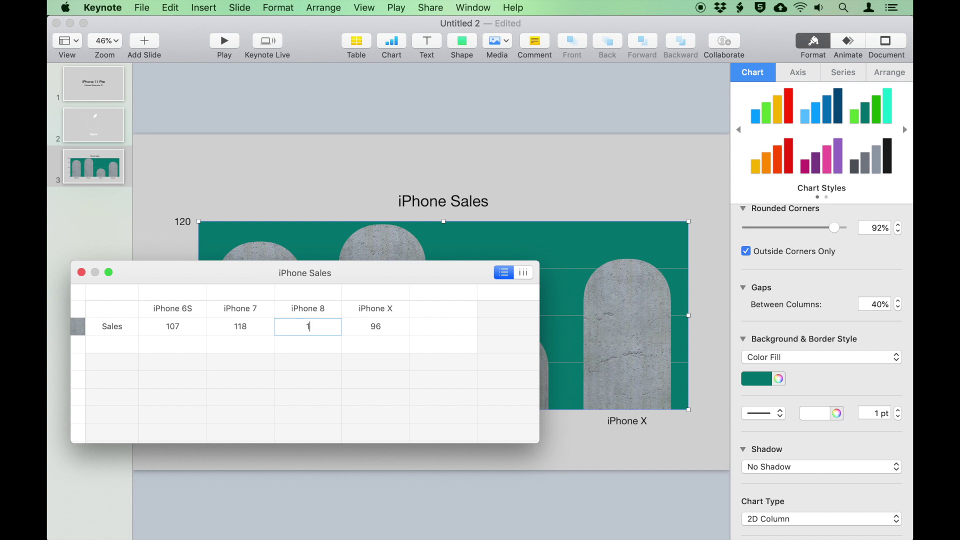
text(25)
key(Tab)
text(145)
key(Tab)
drag(189, 272, 598, 355)
click(491, 355)
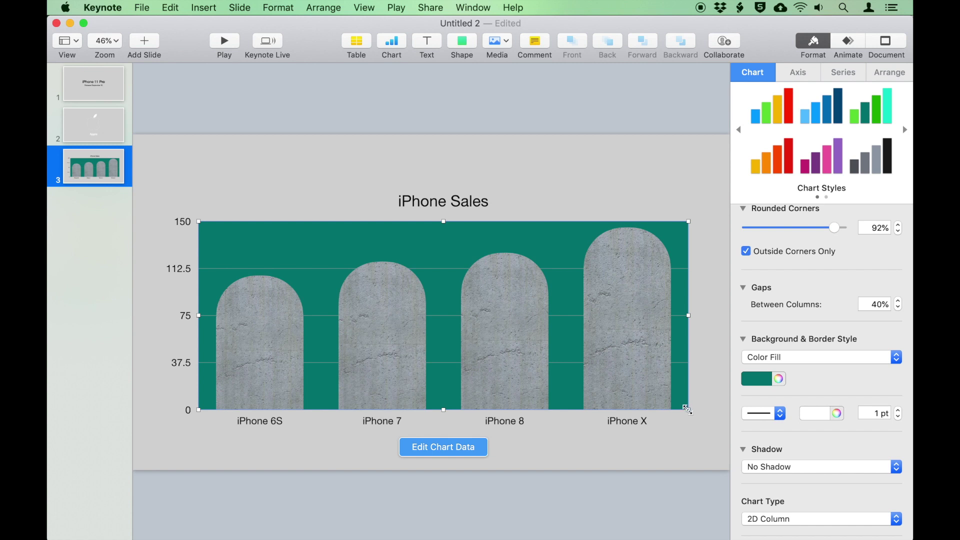
Step: Shrink the iPhone Sales chart to about 1336 by 514 pt and move it nearer the slide's center
drag(688, 409, 687, 410)
drag(644, 371, 622, 358)
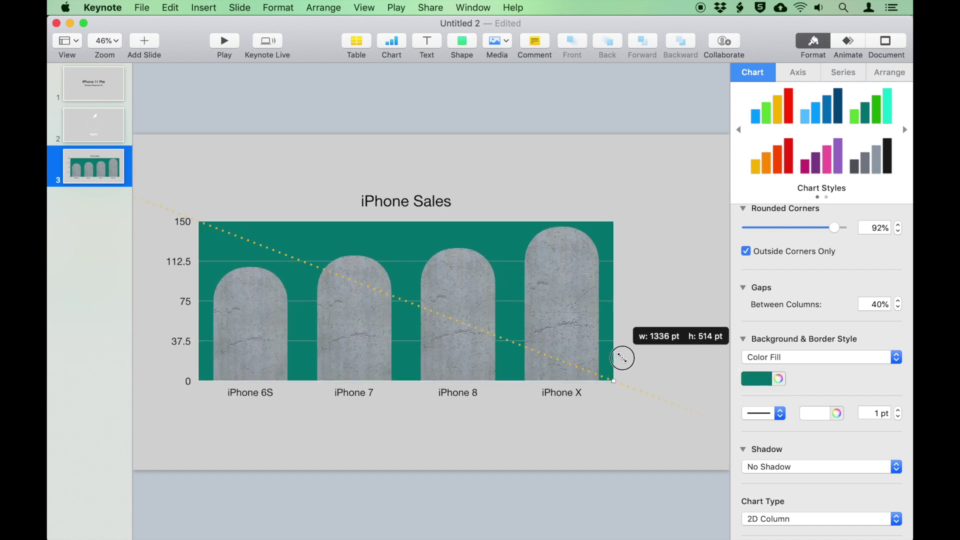
drag(622, 358, 623, 360)
drag(568, 327, 606, 327)
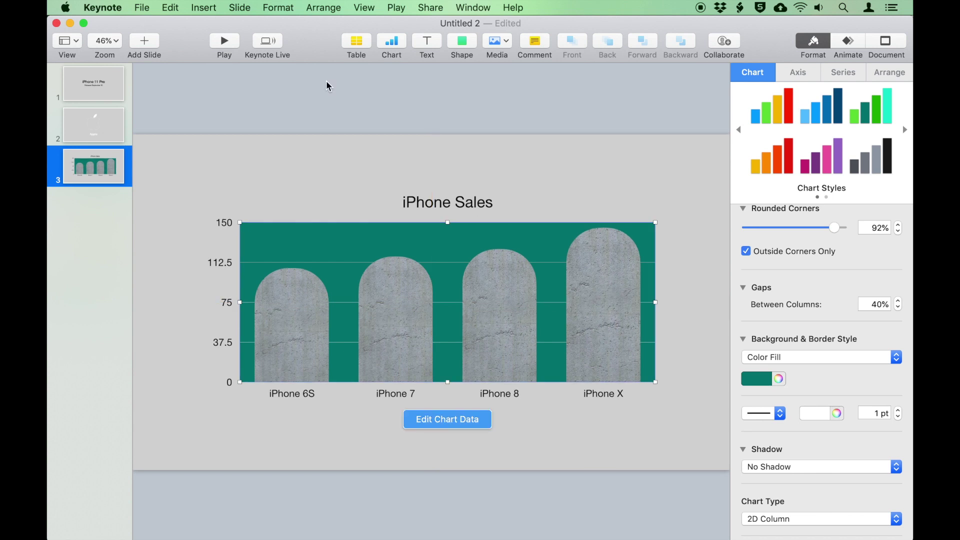
Step: Duplicate slide 3 and delete the chart from the copy to leave an empty slide 4
right_click(111, 172)
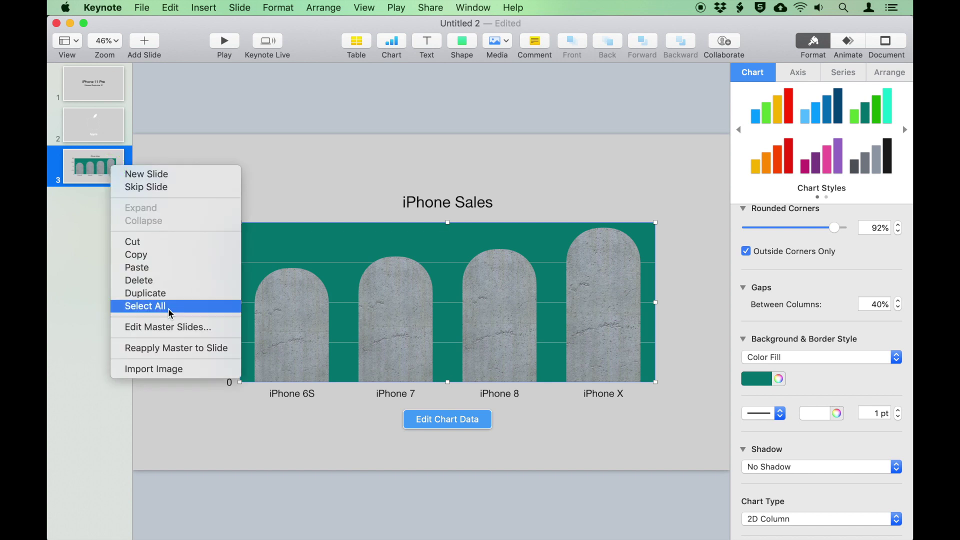
click(145, 293)
drag(301, 438, 447, 185)
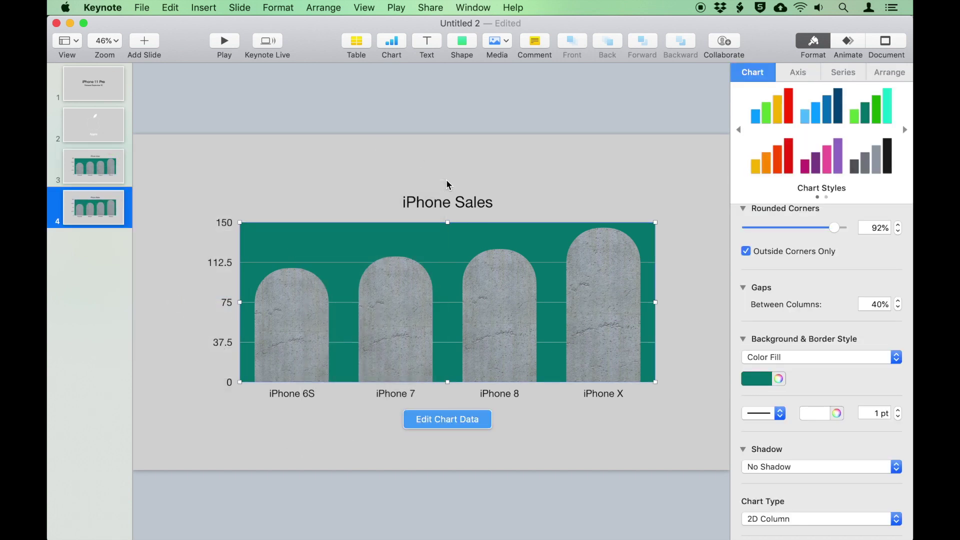
key(Delete)
Step: Insert the video file "Nebula - 25047.mp4" from the Downloads folder onto slide 4
click(497, 40)
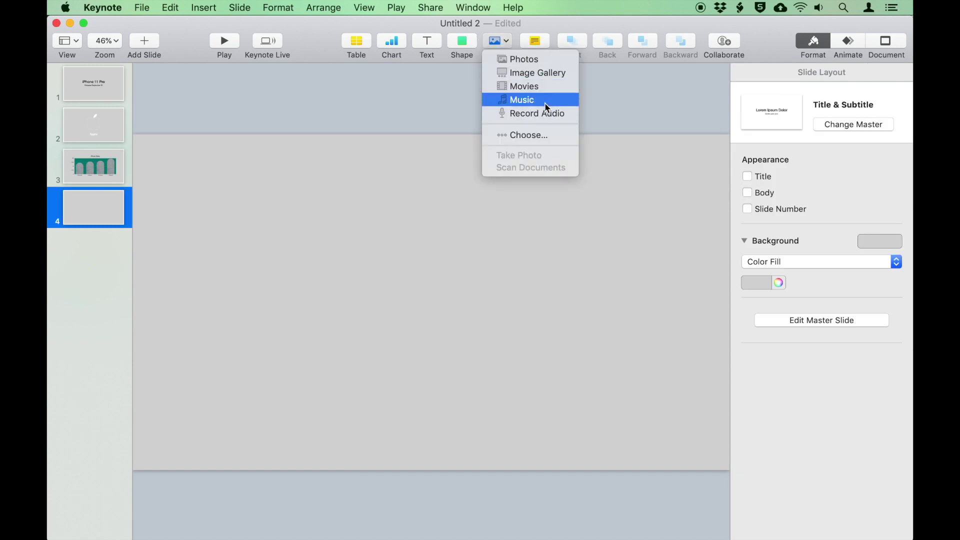
click(562, 135)
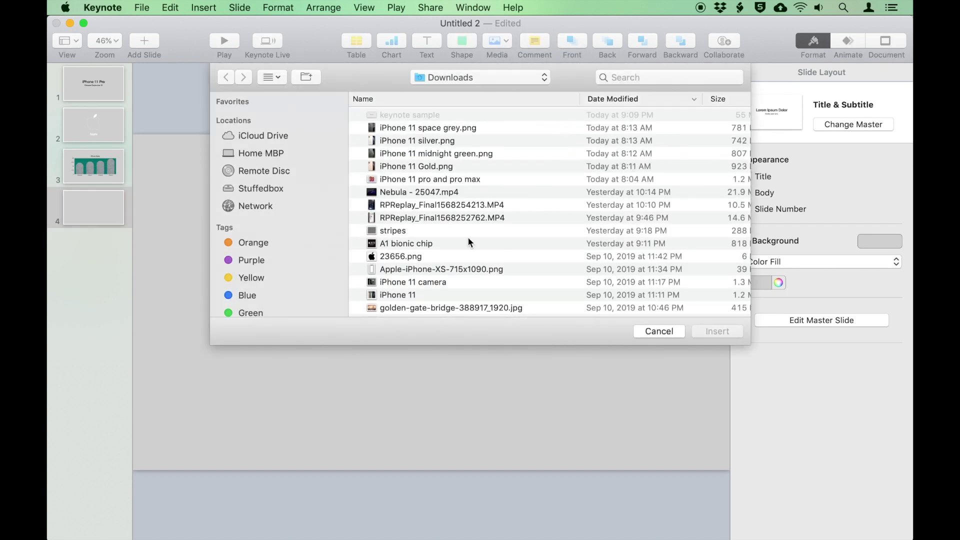
click(451, 193)
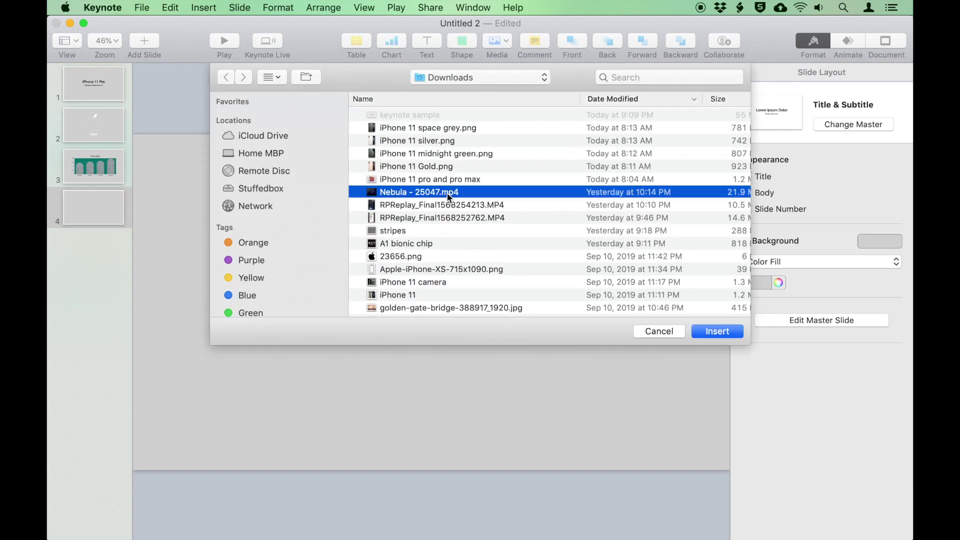
click(718, 331)
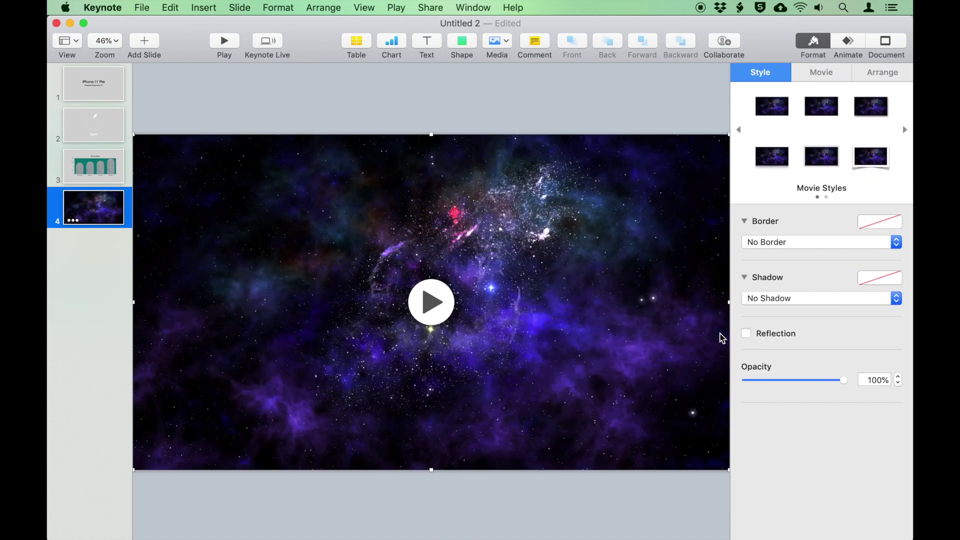
Step: Shrink the nebula movie to leave an even margin on the slide and apply the picture frame movie style
drag(725, 465, 695, 452)
drag(226, 187, 161, 150)
mouse_move(386, 179)
mouse_down()
mouse_move(404, 174)
mouse_move(390, 181)
mouse_up()
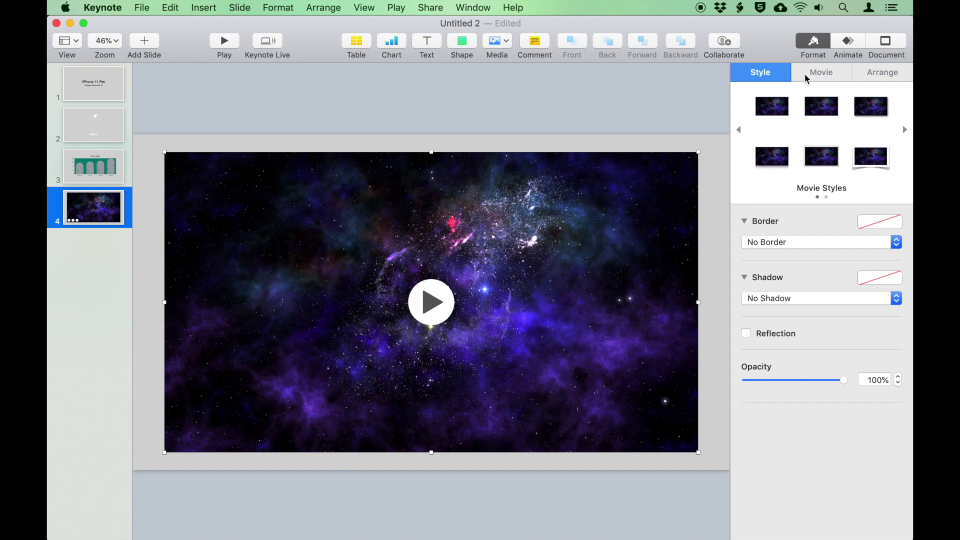
click(872, 158)
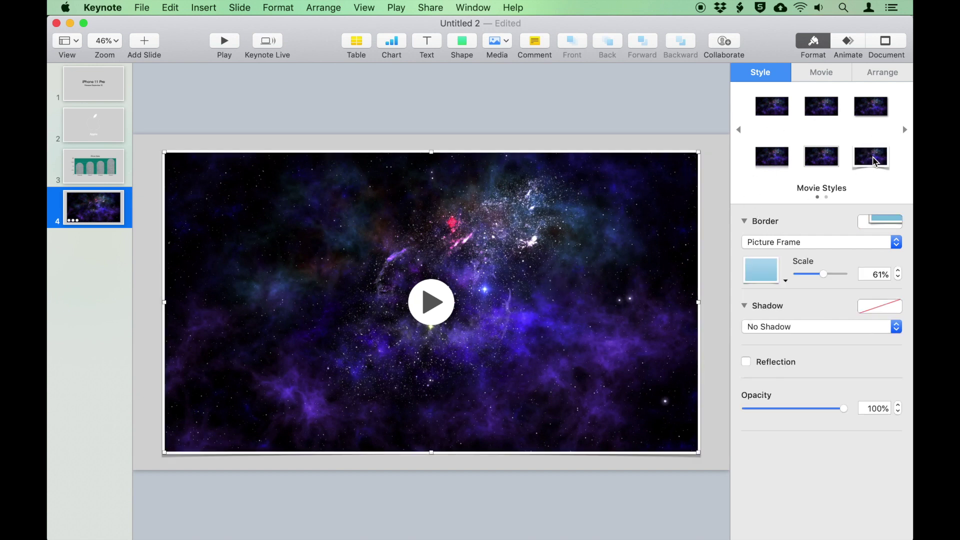
click(762, 326)
key(Escape)
scroll(780, 448, down, 3)
scroll(780, 449, up, 3)
Step: Set the nebula movie's poster frame to 00:00:22.649 and make the movie loop without starting on click
click(812, 72)
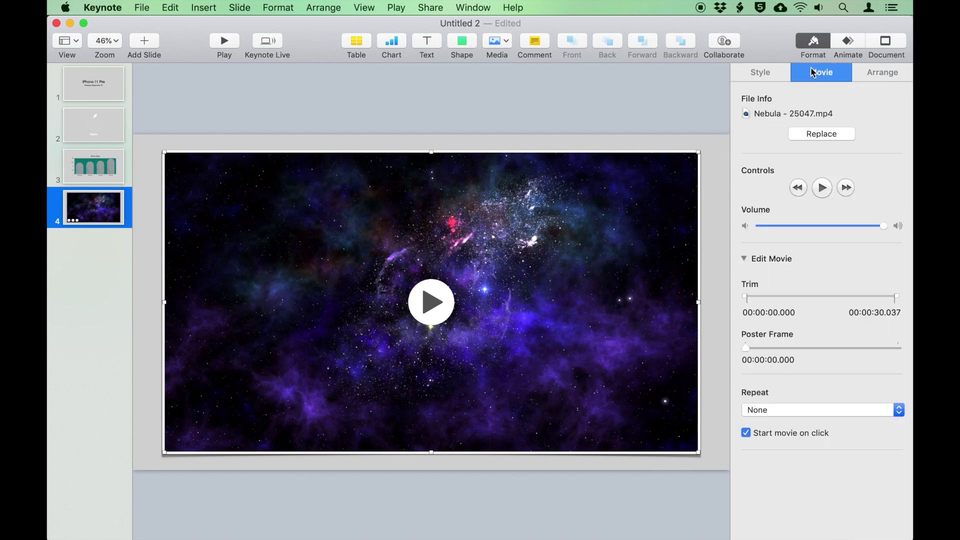
click(747, 348)
drag(747, 349, 860, 347)
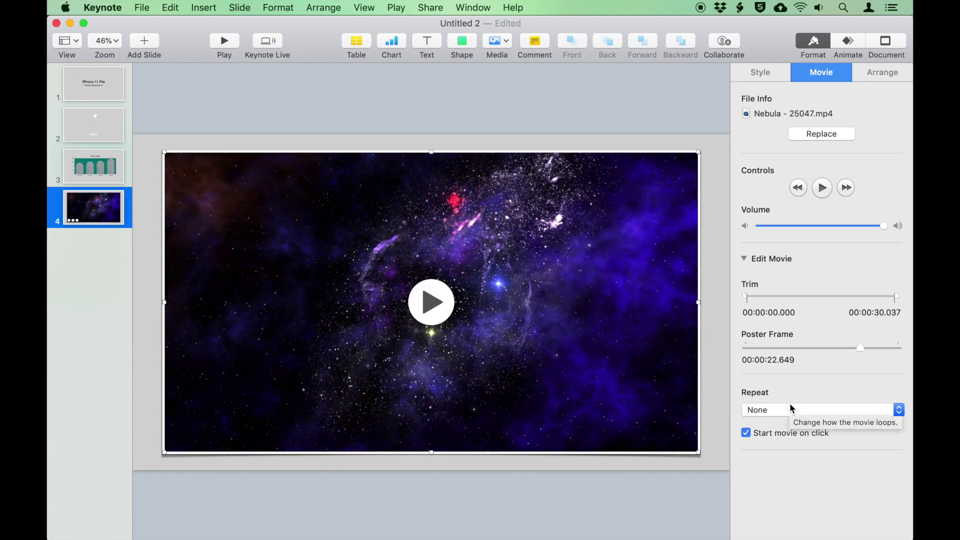
click(790, 407)
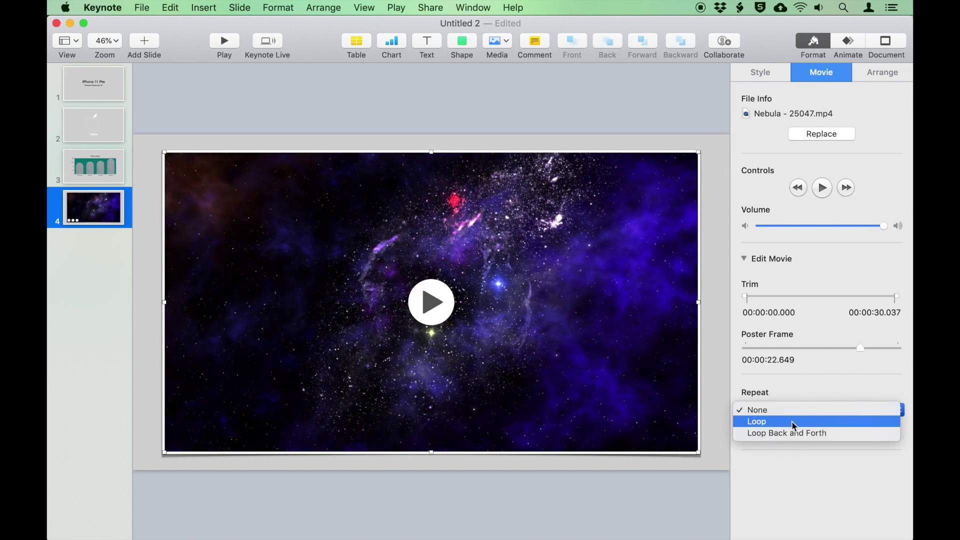
click(792, 422)
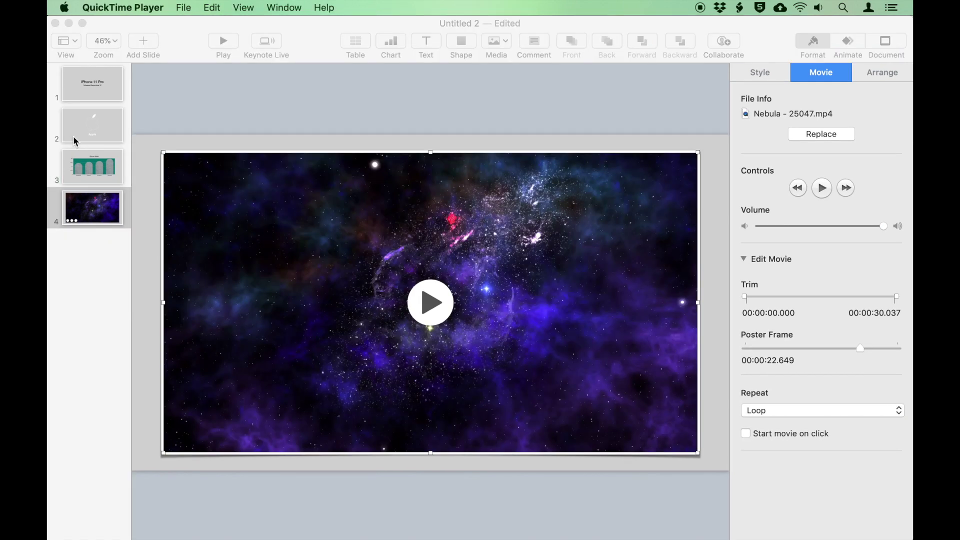
Step: Add a Line Draw build-in effect to the apple body outline on slide 2
click(77, 136)
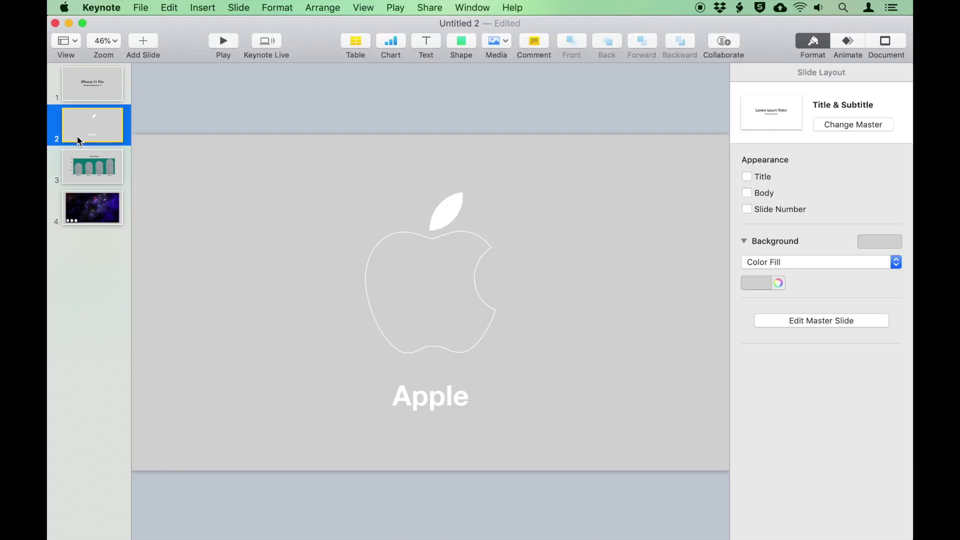
click(473, 237)
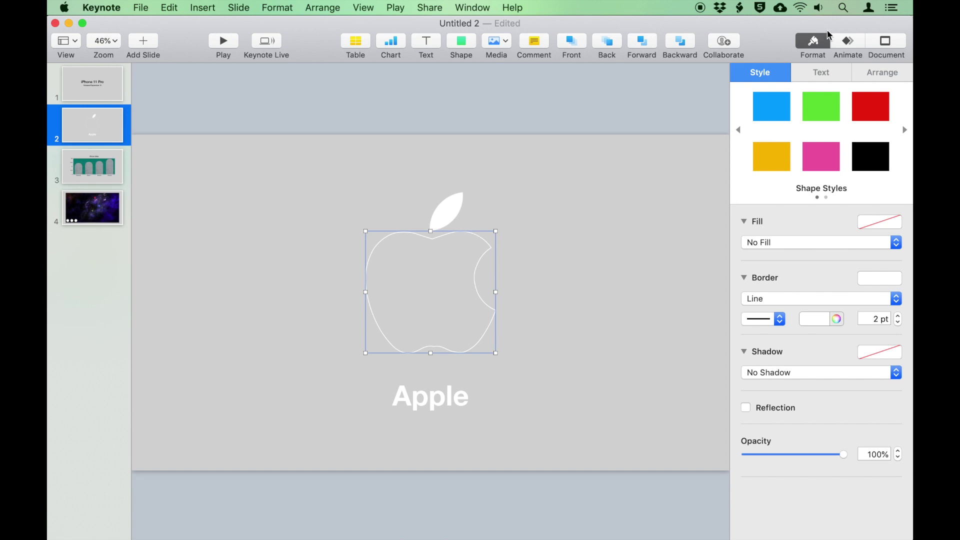
click(846, 48)
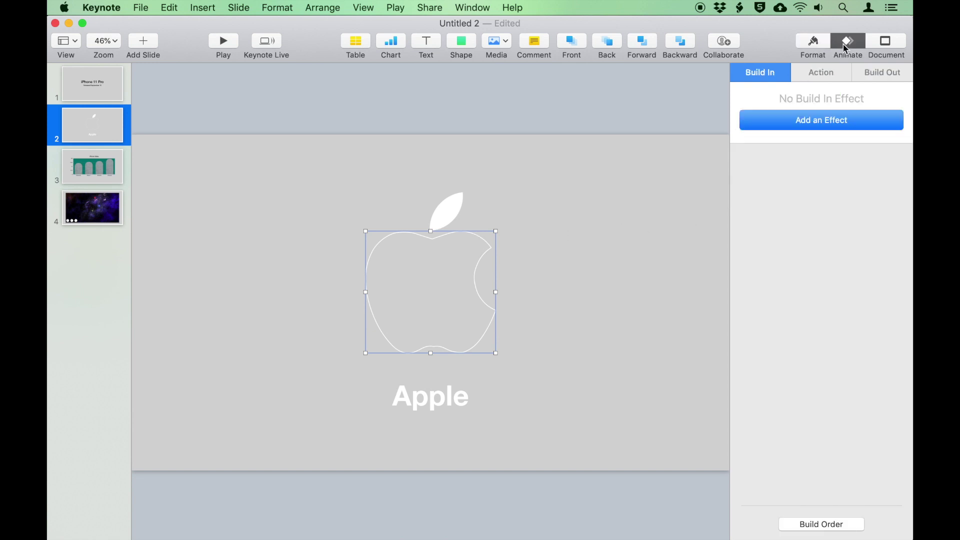
click(791, 118)
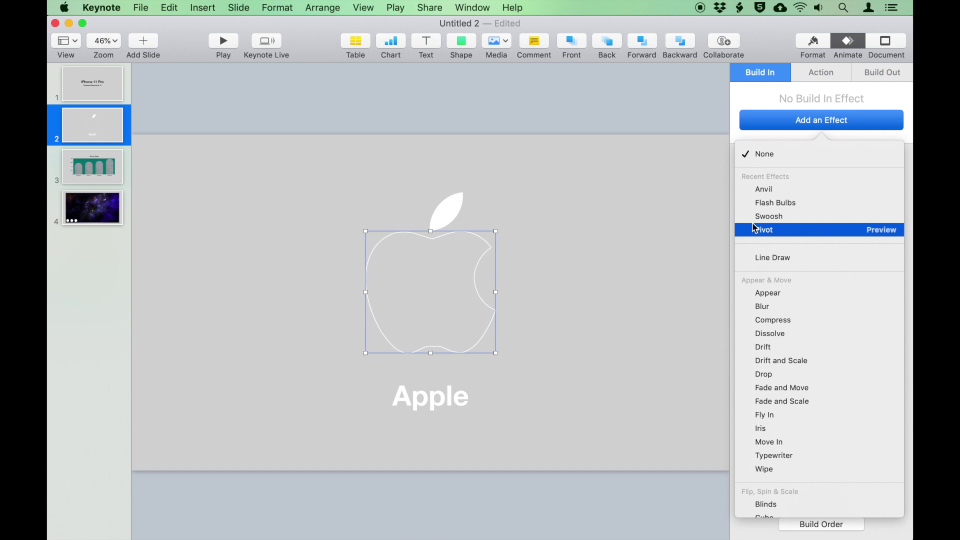
click(822, 258)
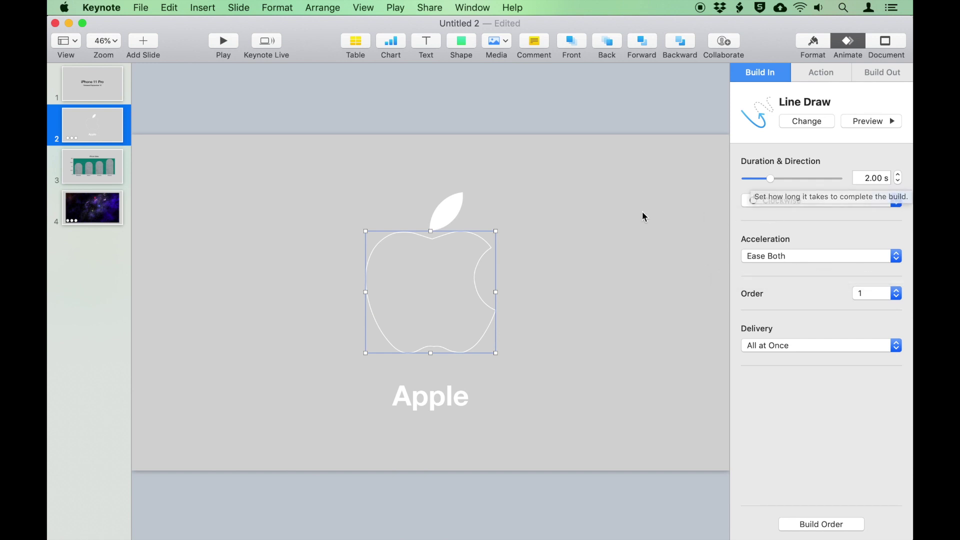
Step: Add a Line Draw build-in effect to the apple's leaf shape
click(461, 216)
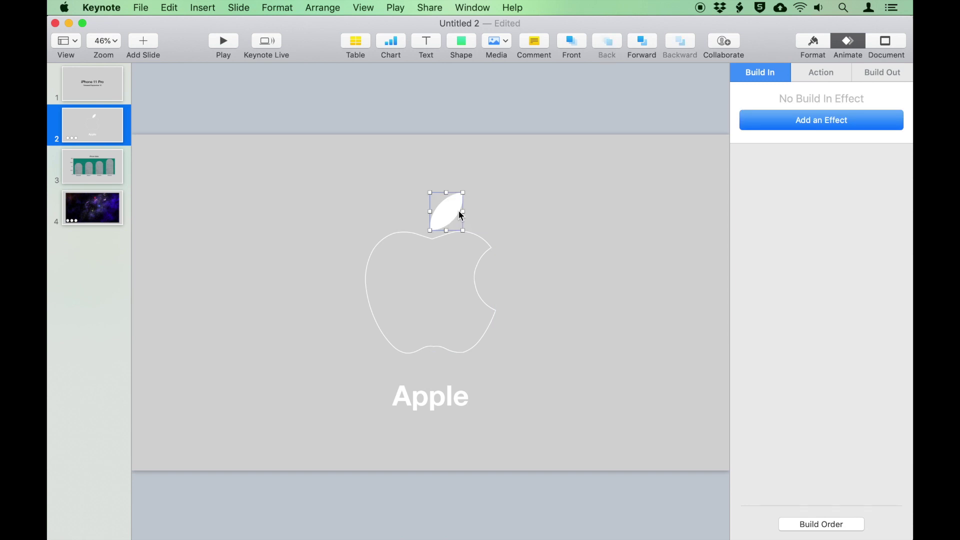
click(777, 125)
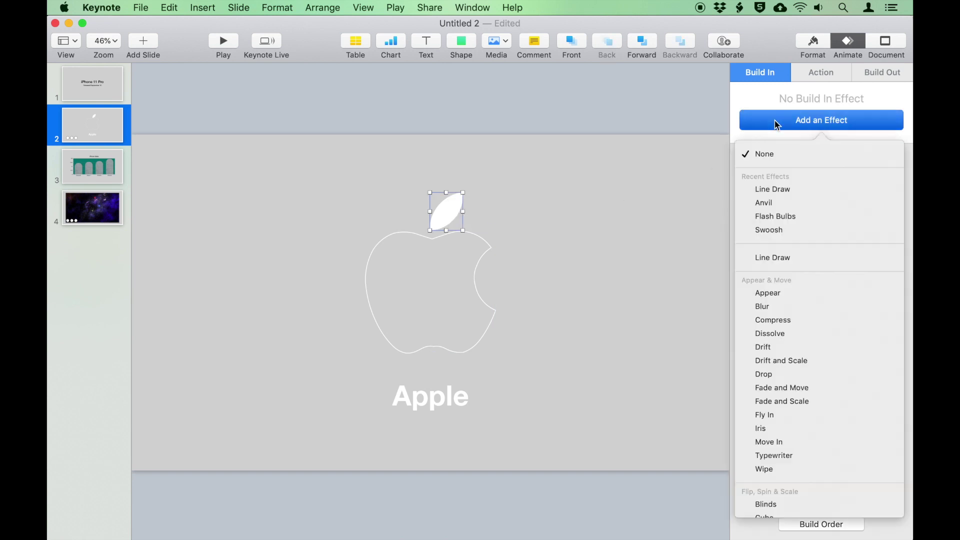
click(776, 190)
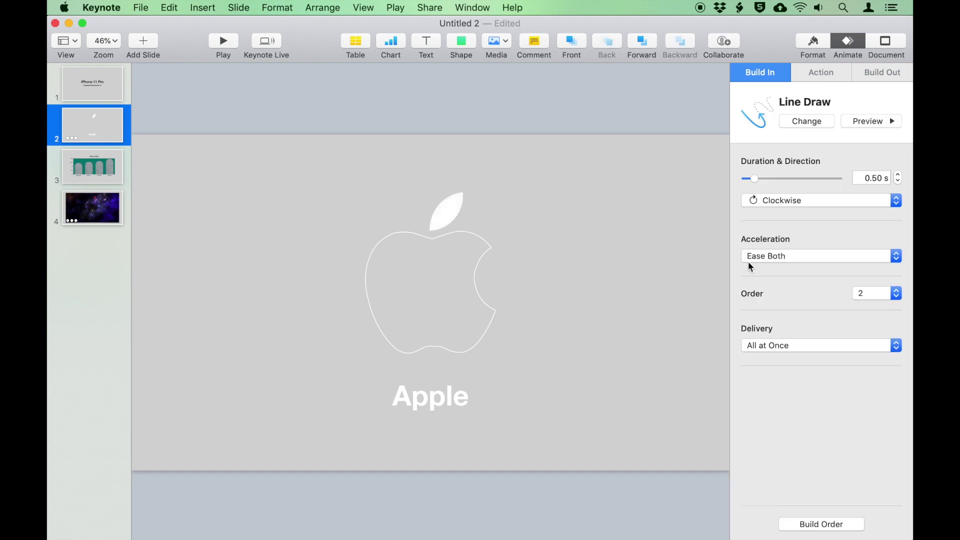
Step: Add a Trace build-in effect to the Apple text below the logo
click(430, 397)
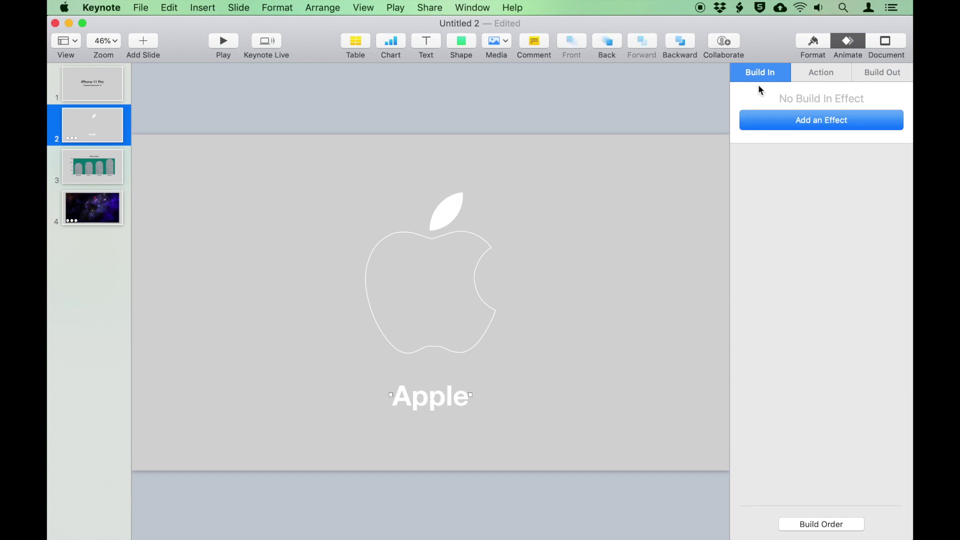
click(776, 122)
scroll(795, 380, down, 5)
scroll(796, 392, down, 7)
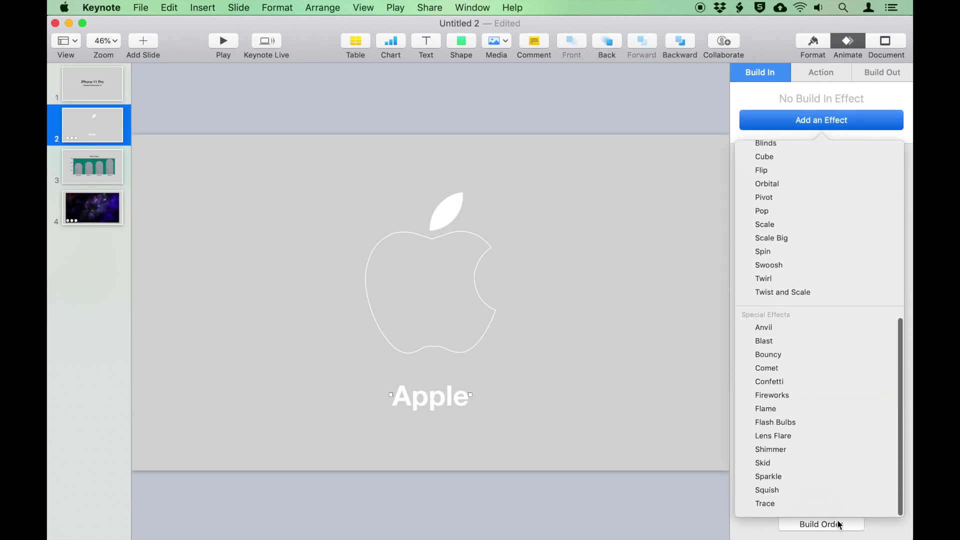
click(770, 503)
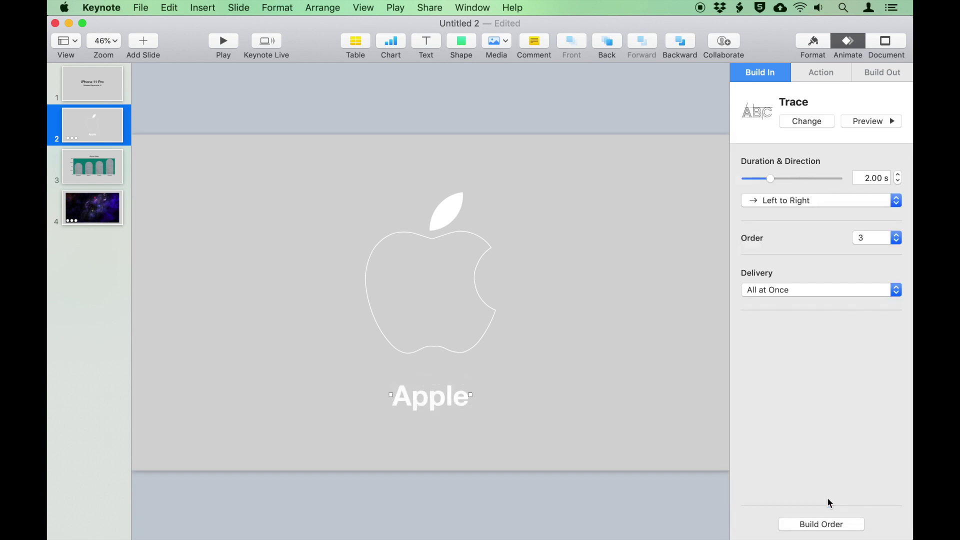
Step: Open the build order for slide 2 and set the apple outline's build to start After Transition
click(845, 522)
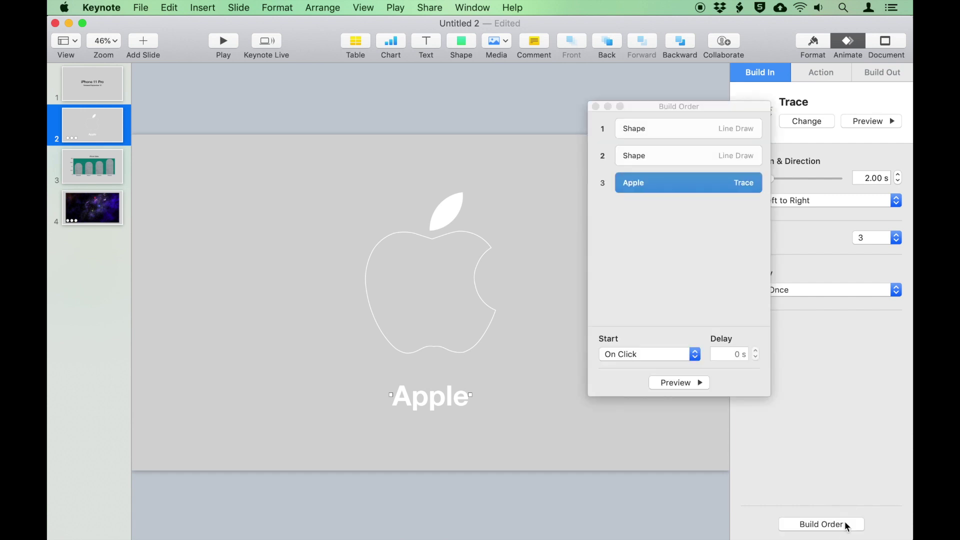
click(682, 128)
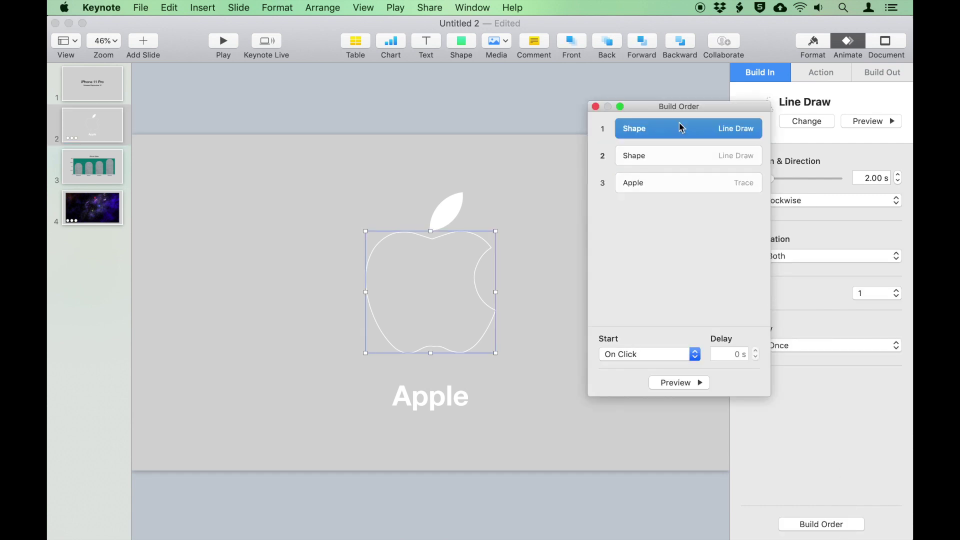
click(659, 157)
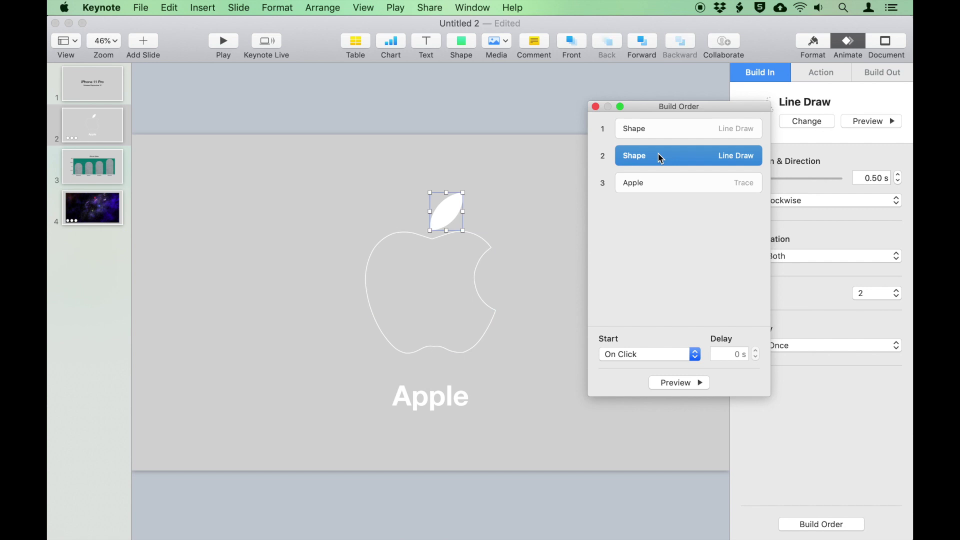
click(647, 186)
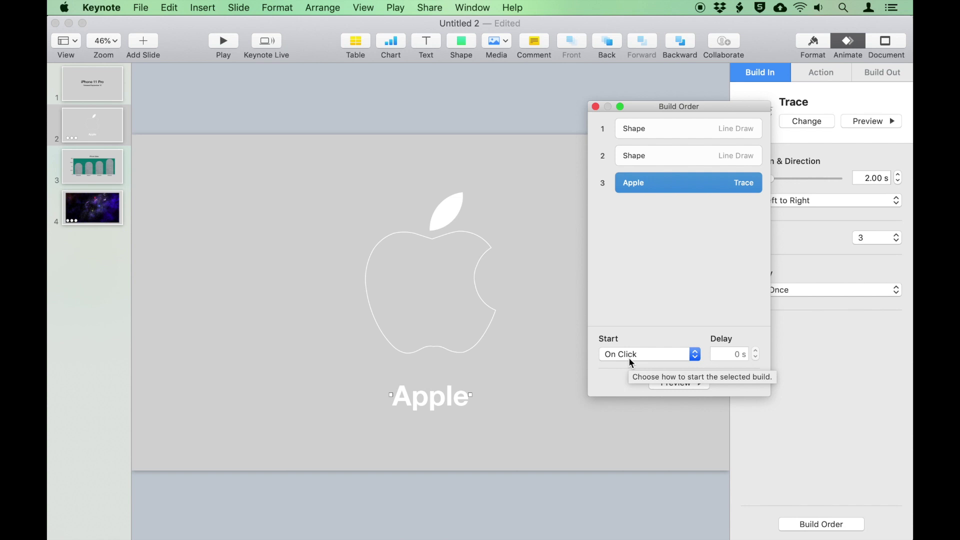
click(665, 125)
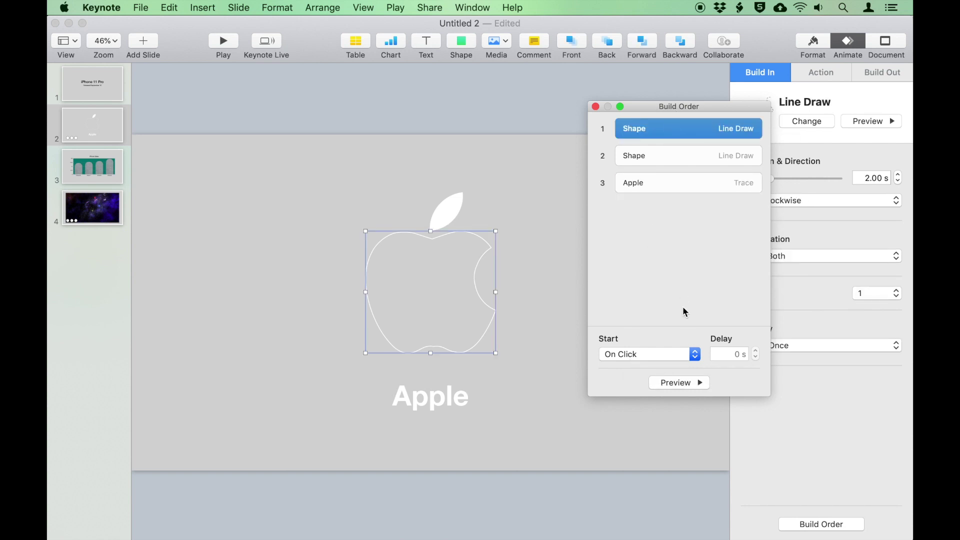
click(652, 355)
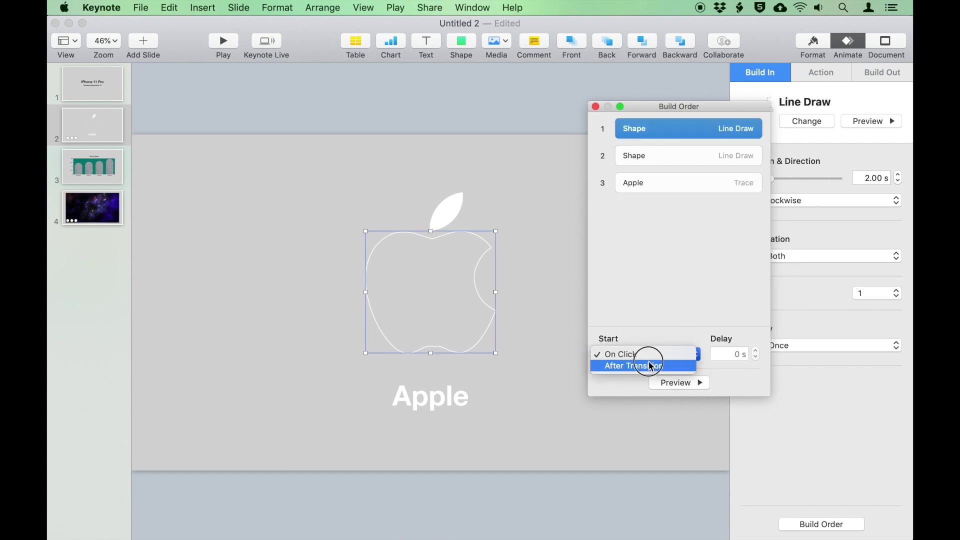
click(649, 365)
Step: Start the leaf's build After Build 1 and the Apple text's build After Build 2, and preview the sequence
click(700, 159)
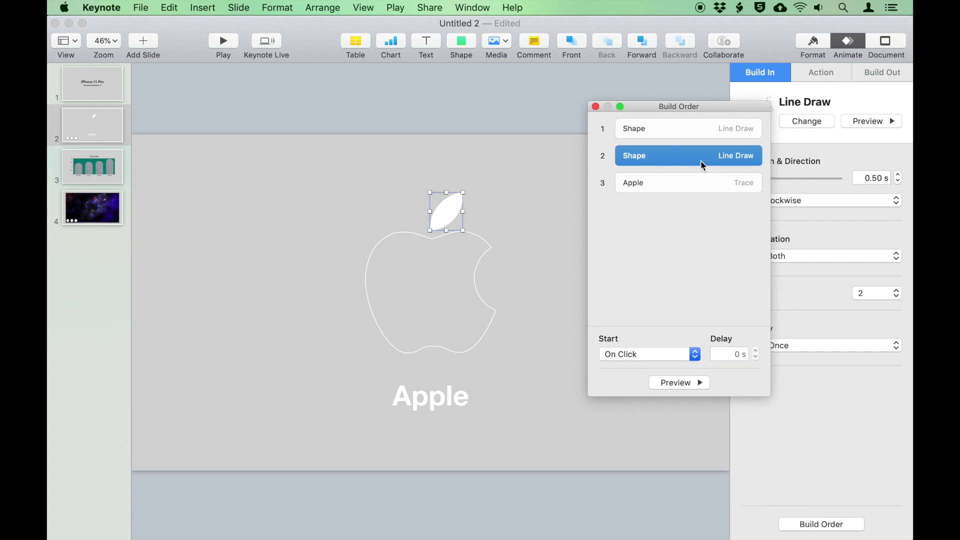
click(637, 356)
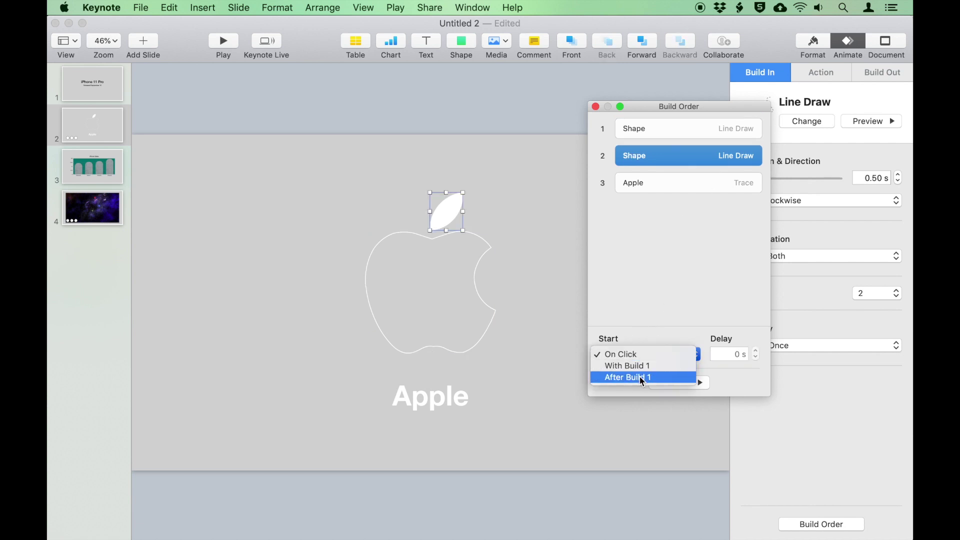
click(639, 376)
click(670, 179)
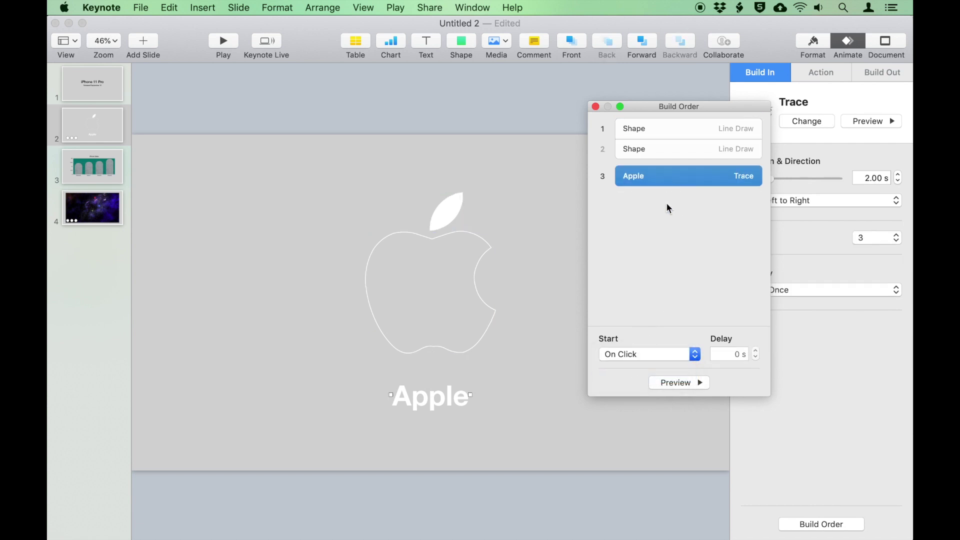
click(640, 350)
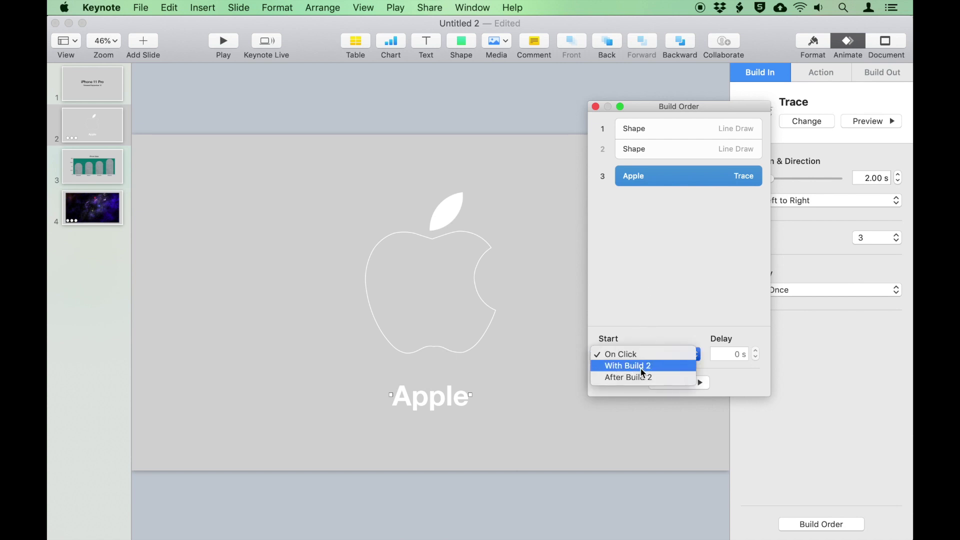
click(641, 377)
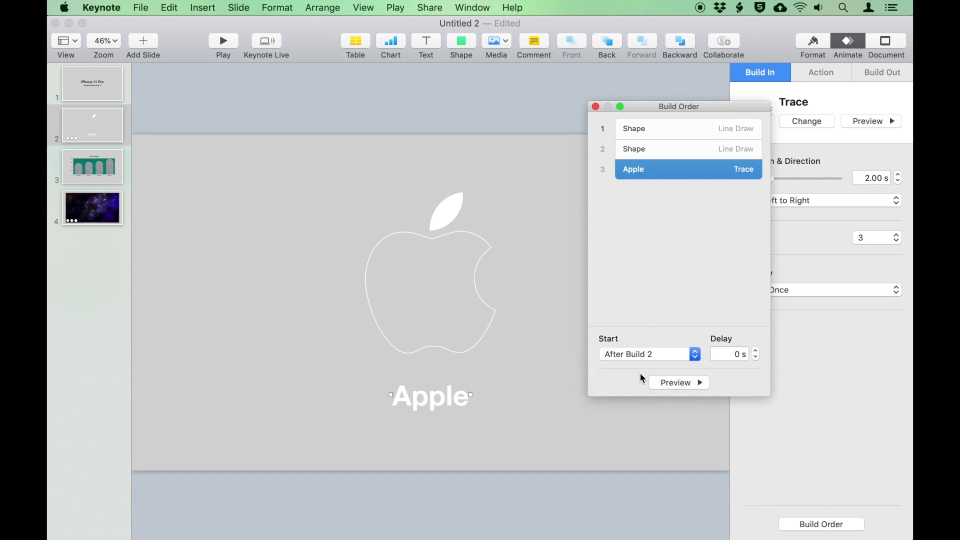
click(692, 384)
click(595, 107)
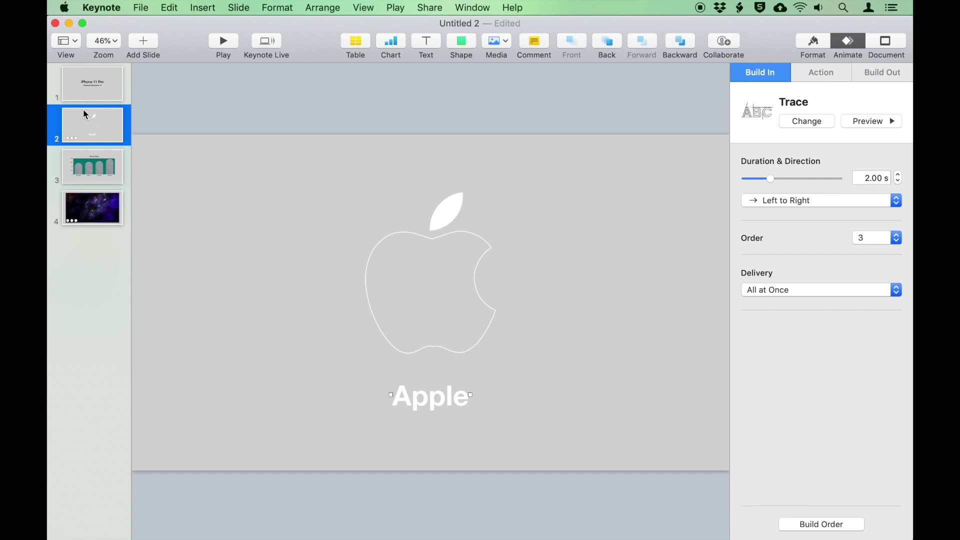
Step: Add an Object Revolve transition to the iPhone Sales chart slide
click(111, 165)
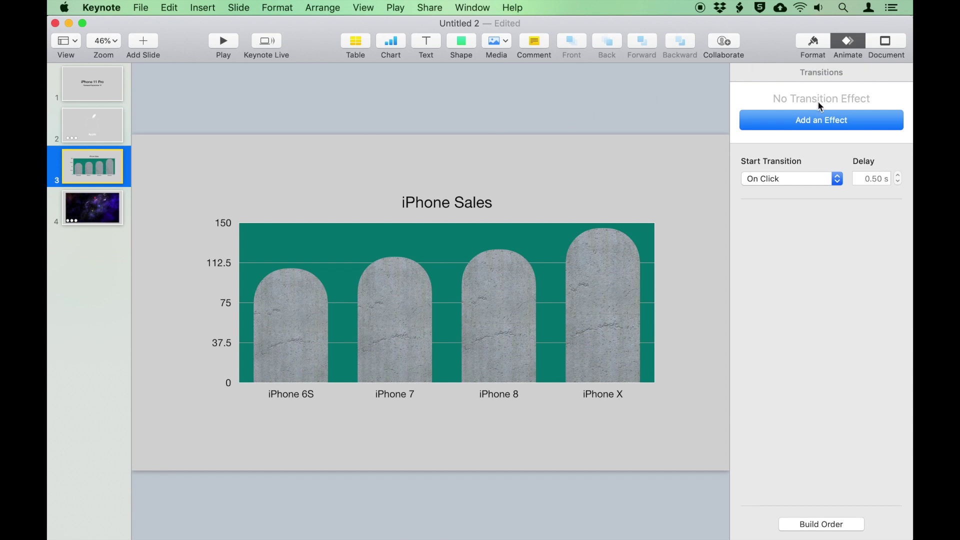
click(813, 121)
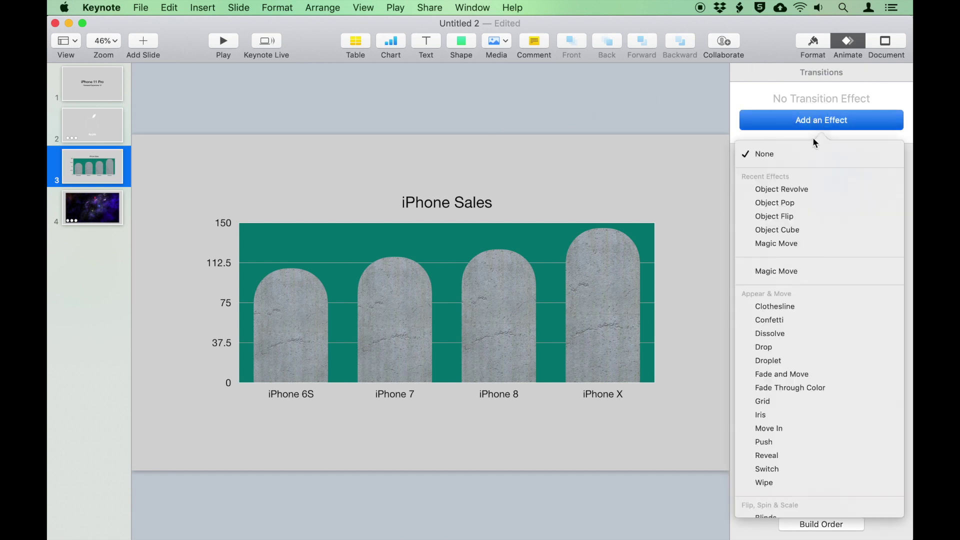
click(828, 195)
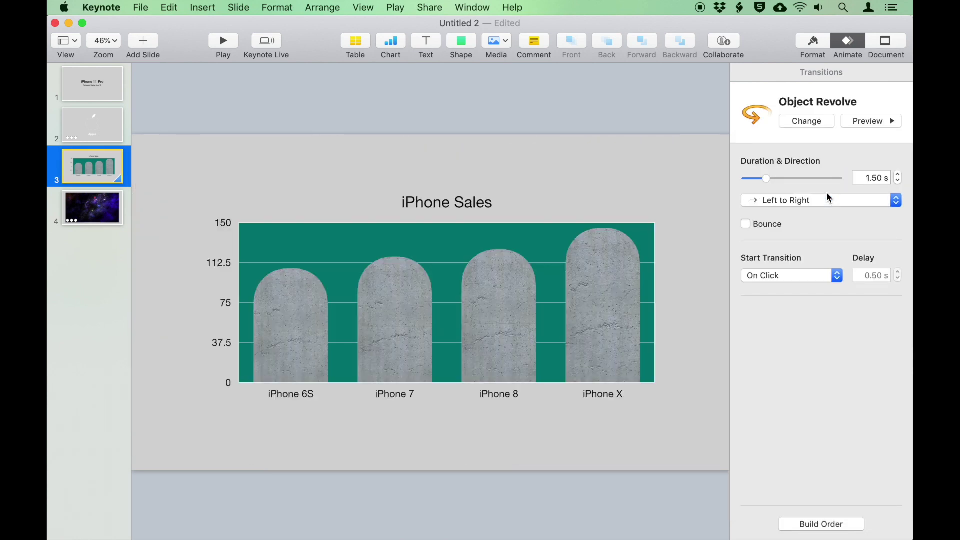
Step: Add a Blinds transition running Top to Bottom to slide 2 and preview it
click(77, 127)
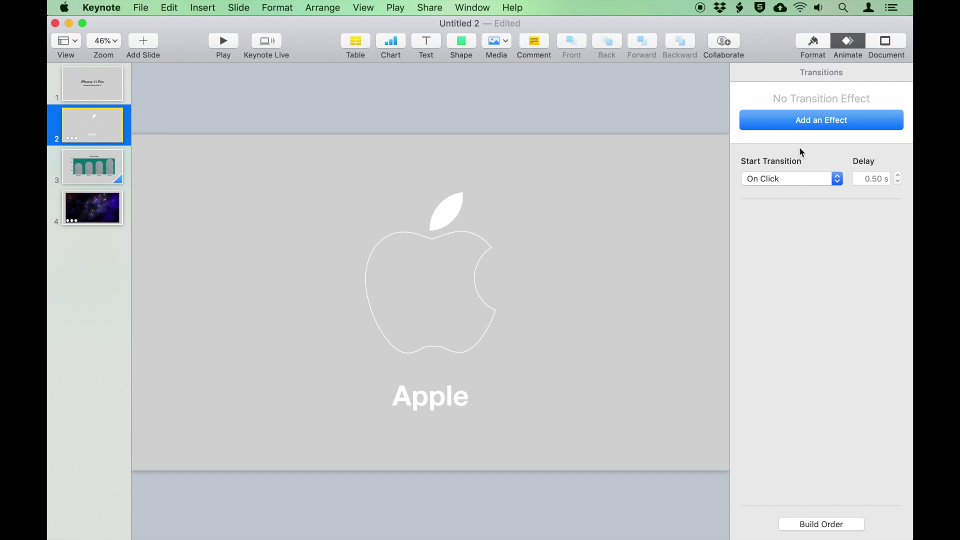
click(803, 123)
scroll(835, 340, down, 5)
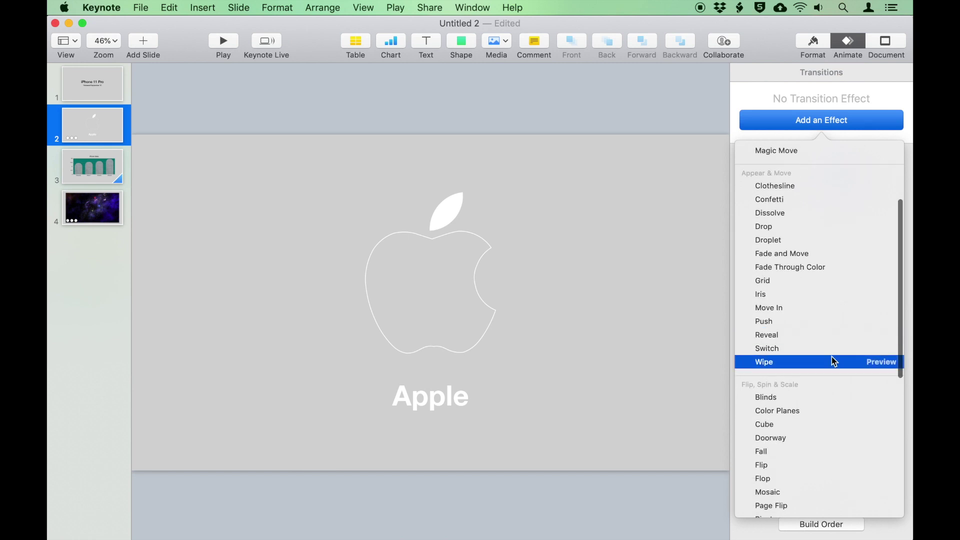
click(826, 398)
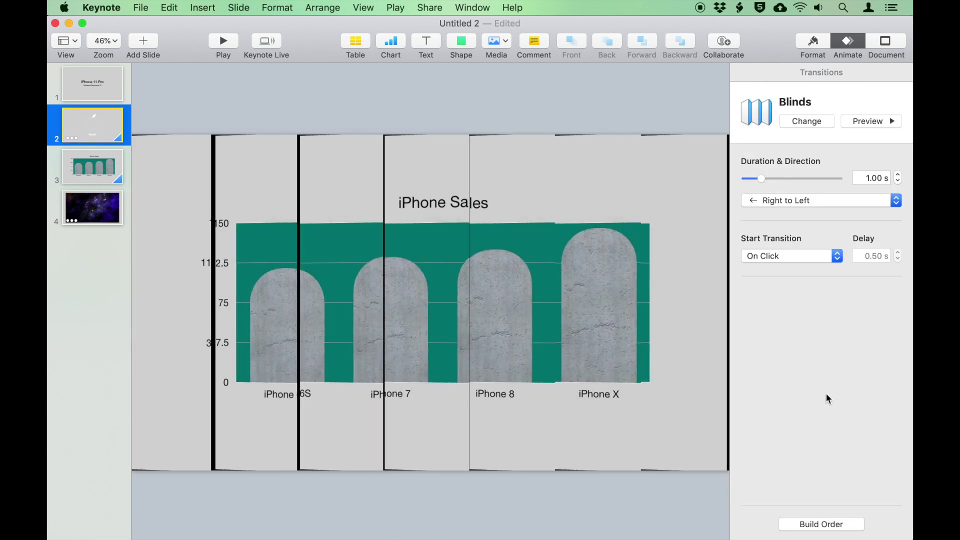
click(817, 205)
click(814, 230)
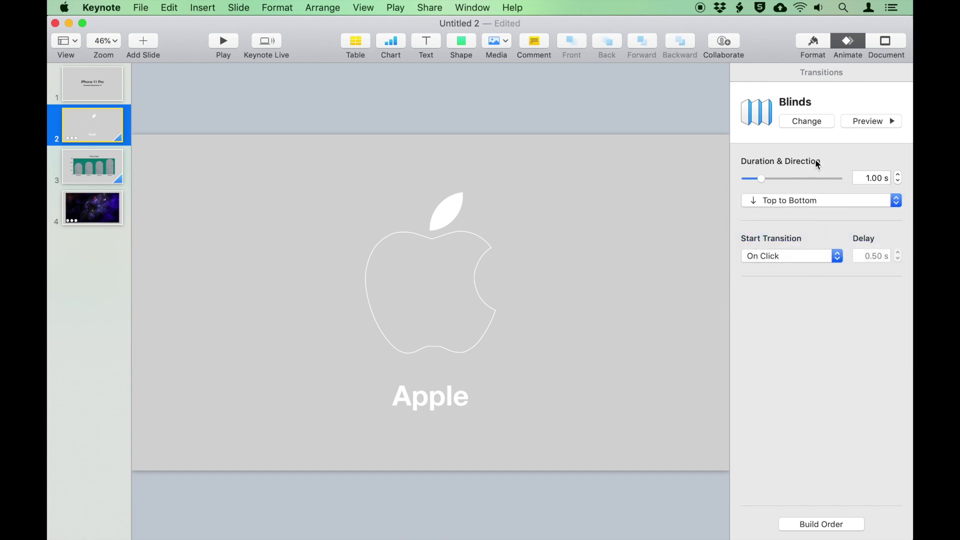
click(859, 123)
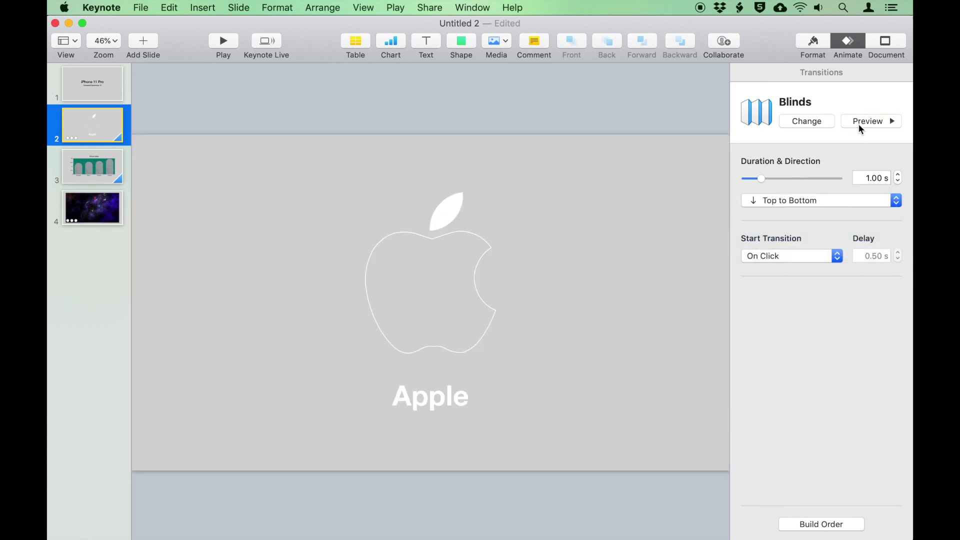
Step: Set slide 2's Blinds transition to start Automatically
click(801, 256)
click(799, 267)
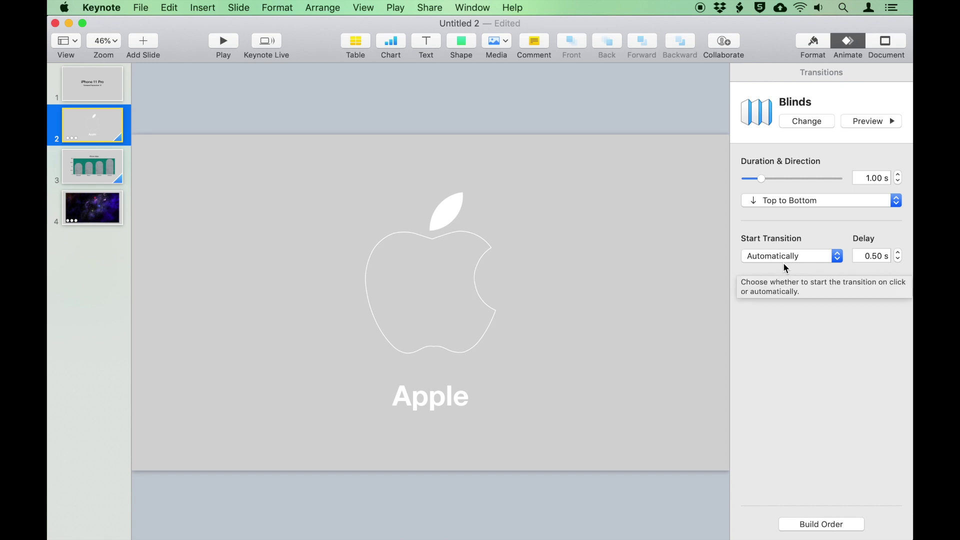
click(100, 84)
Step: Duplicate the nebula movie slide and delete the movie from the copy to leave a blank slide 5
right_click(94, 214)
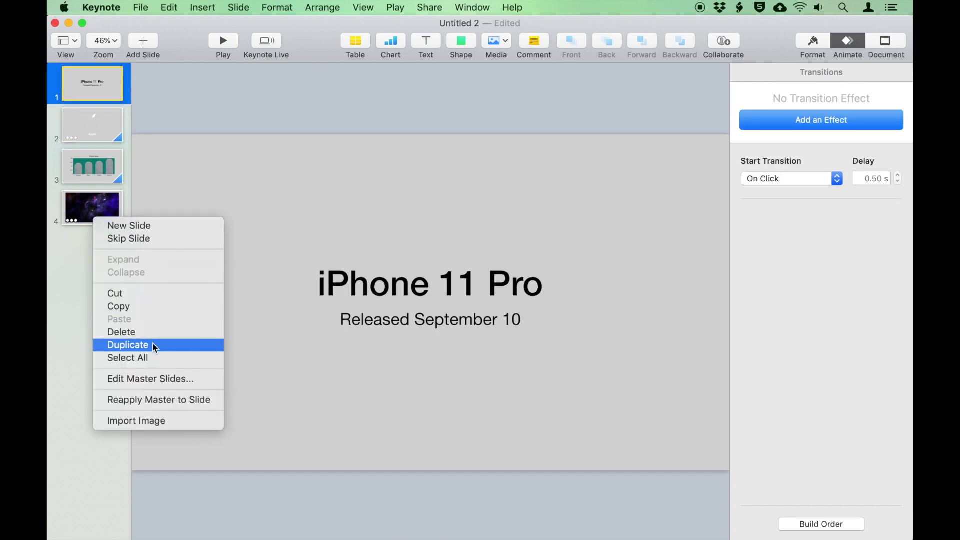
click(151, 343)
click(326, 175)
key(BackSpace)
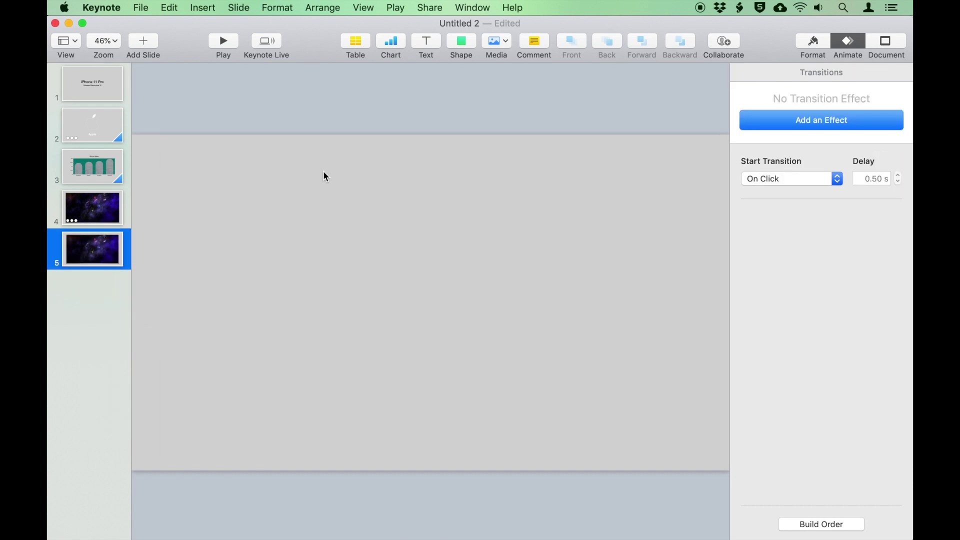
Step: Switch to Finder, insert the iPhone 11 image from Downloads on slide 5 and position it in the slide's left half
key(super+Tab)
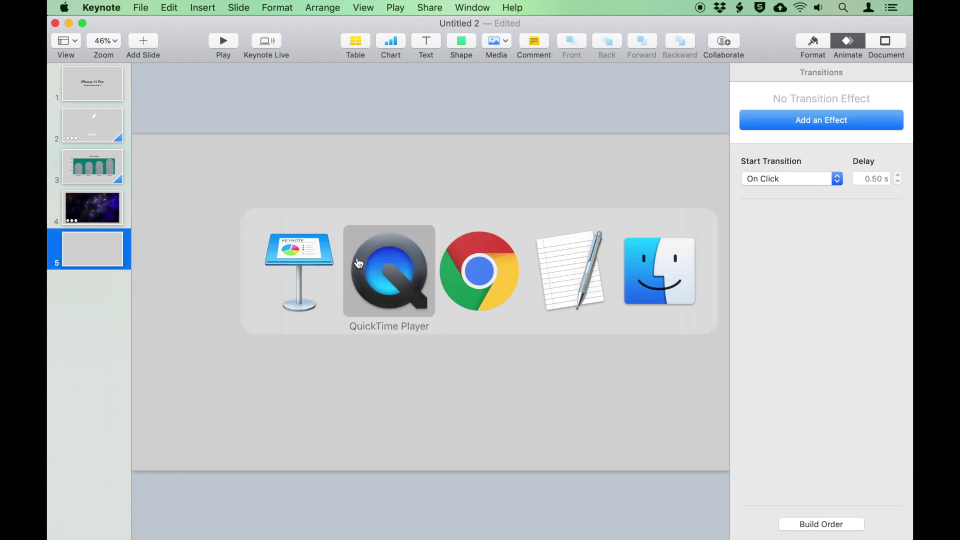
click(691, 275)
scroll(689, 137, down, 5)
drag(677, 181, 380, 235)
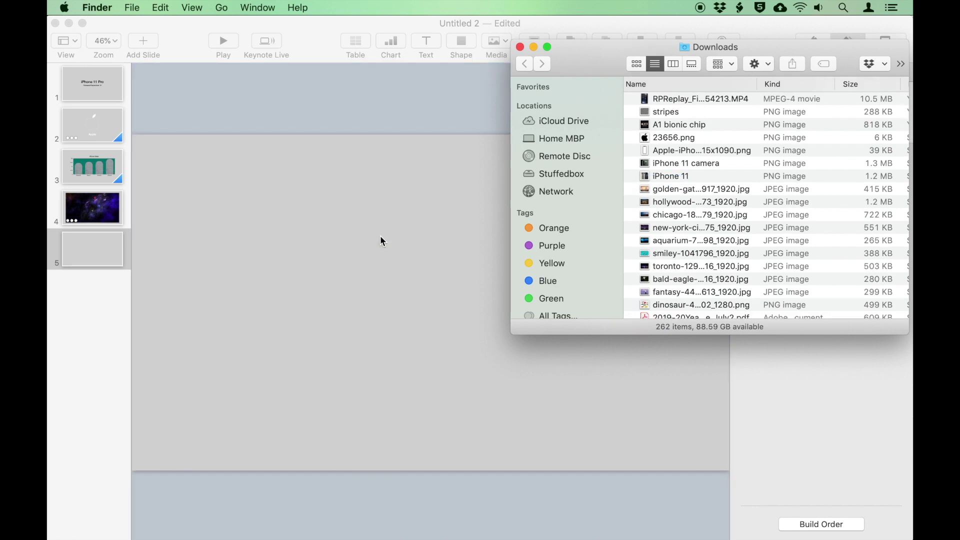
click(383, 241)
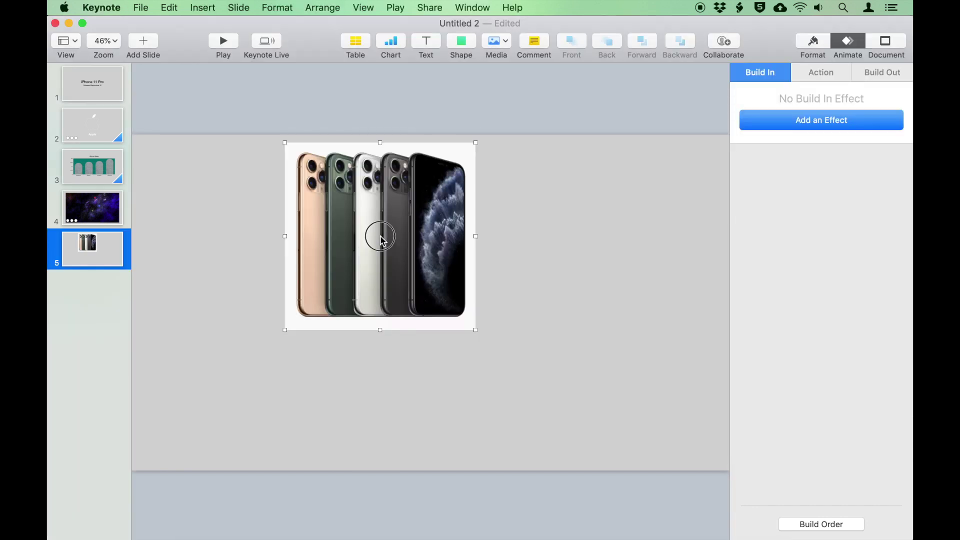
drag(369, 253, 316, 307)
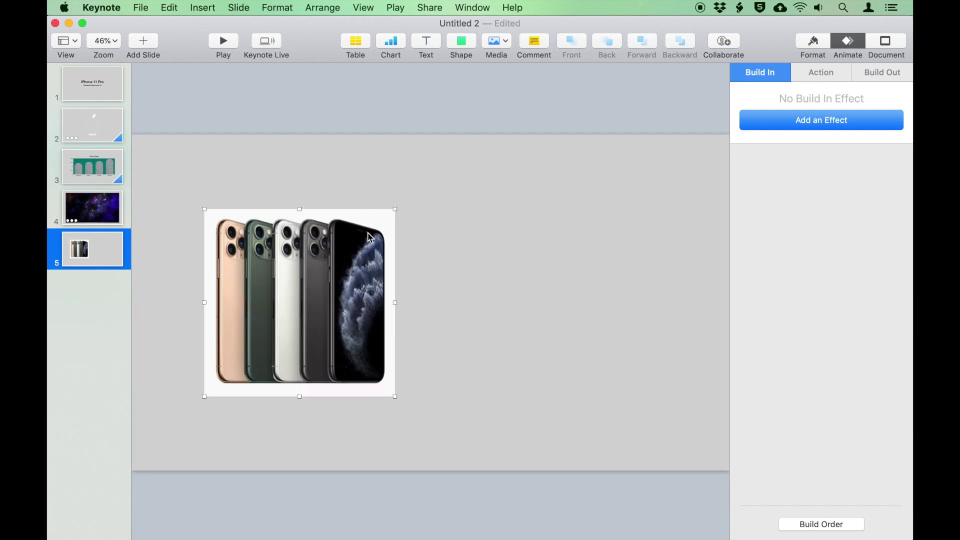
Step: Make the iPhone image's white background transparent with Instant Alpha, then enlarge the image and center it vertically on the slide
click(805, 44)
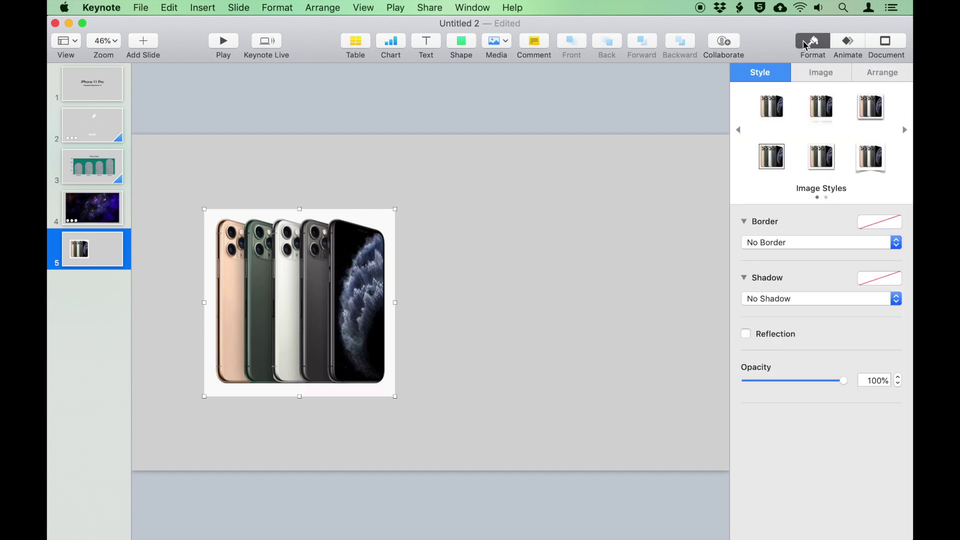
click(820, 72)
click(841, 209)
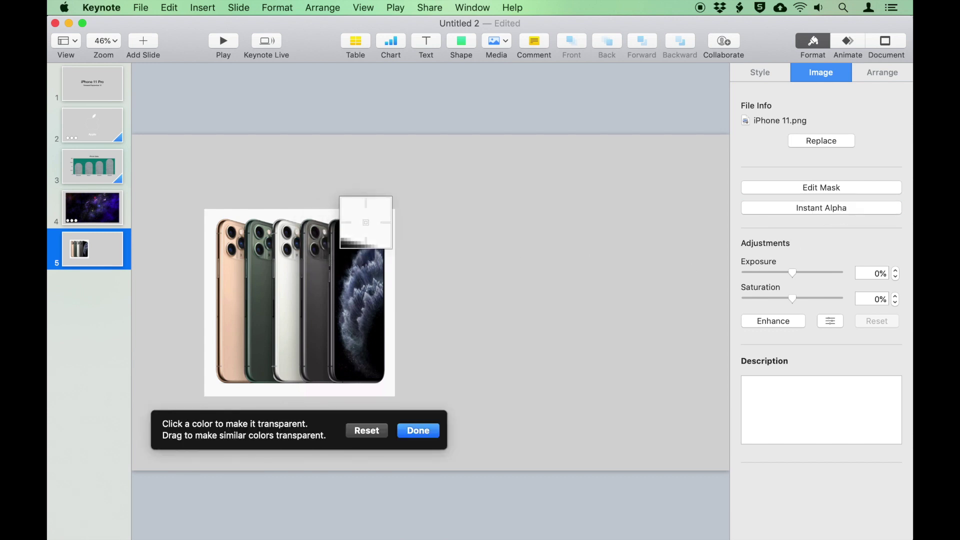
drag(377, 219, 380, 230)
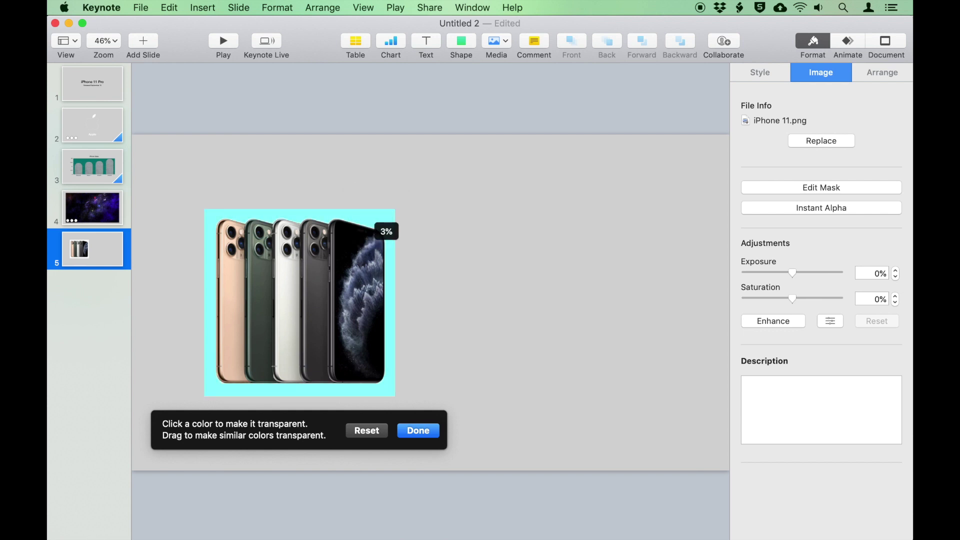
drag(380, 230, 373, 217)
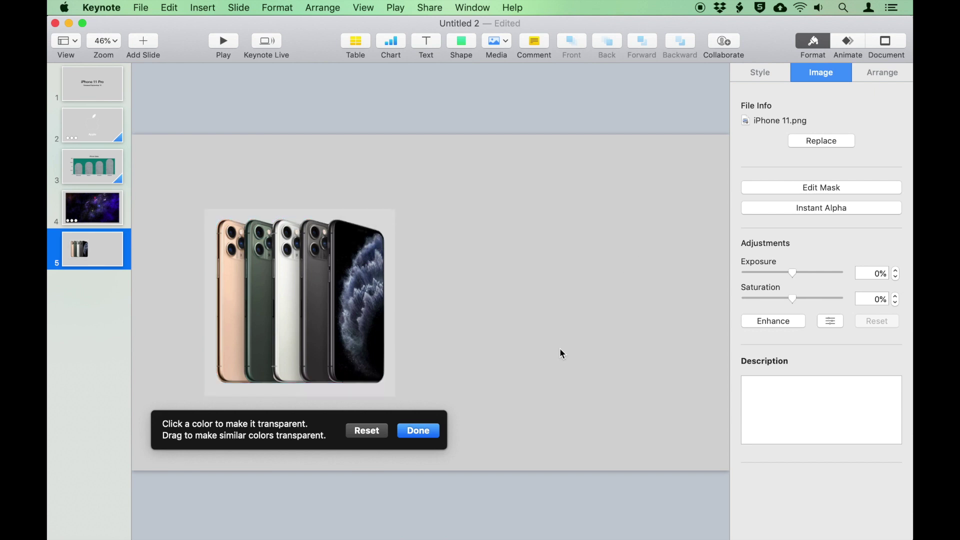
click(419, 430)
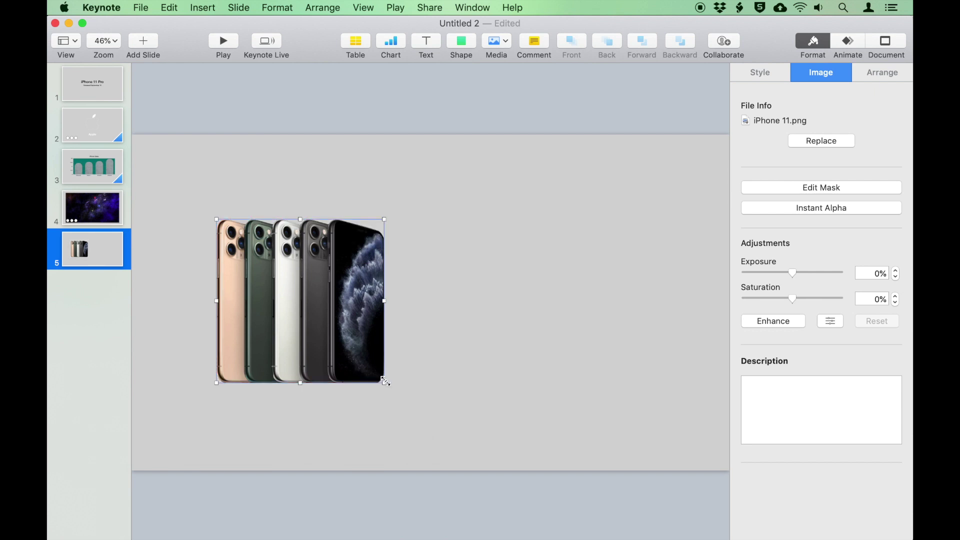
drag(385, 382, 440, 429)
drag(408, 391, 405, 368)
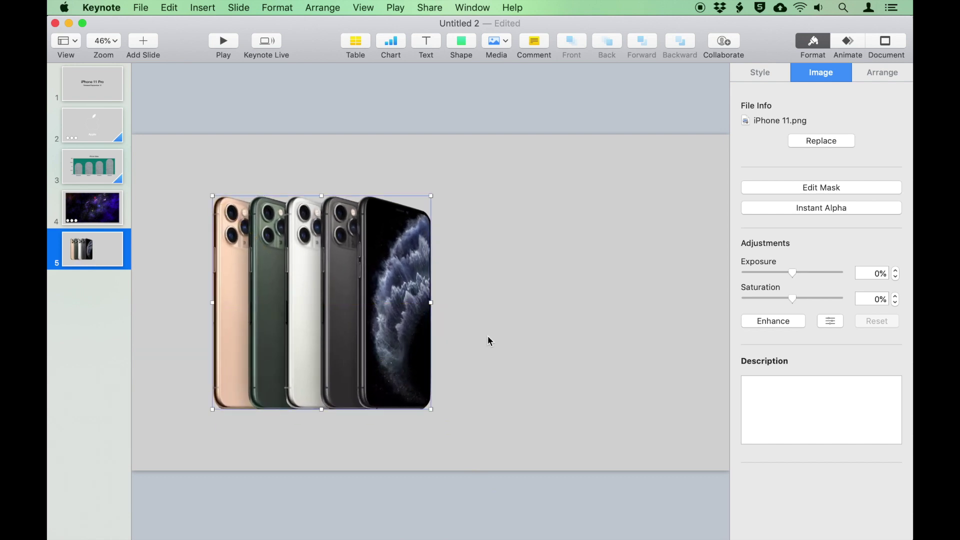
Step: Add a text box to slide 5 and replace its text with the feature list copied from TextEdit, from water resistance to energy efficiency
click(435, 44)
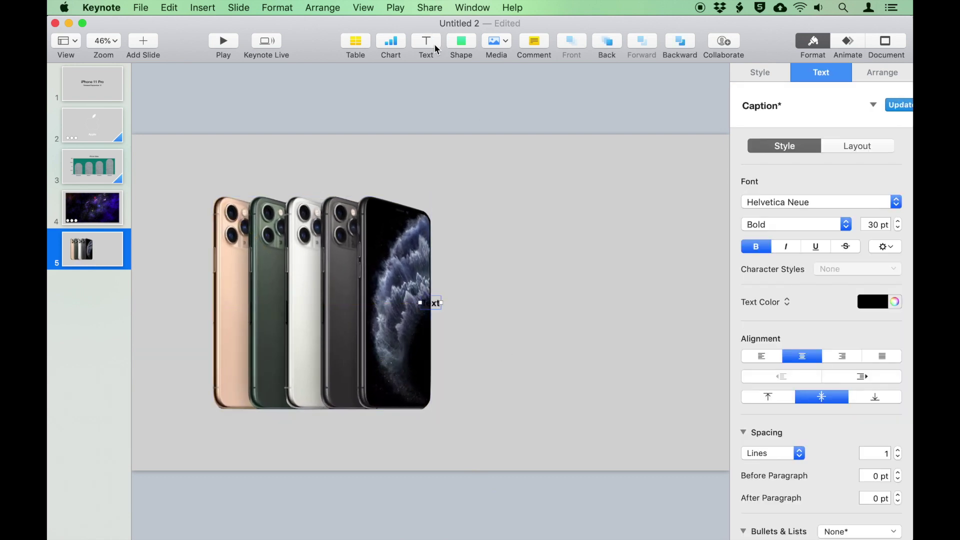
drag(431, 307, 482, 266)
key(super+Tab)
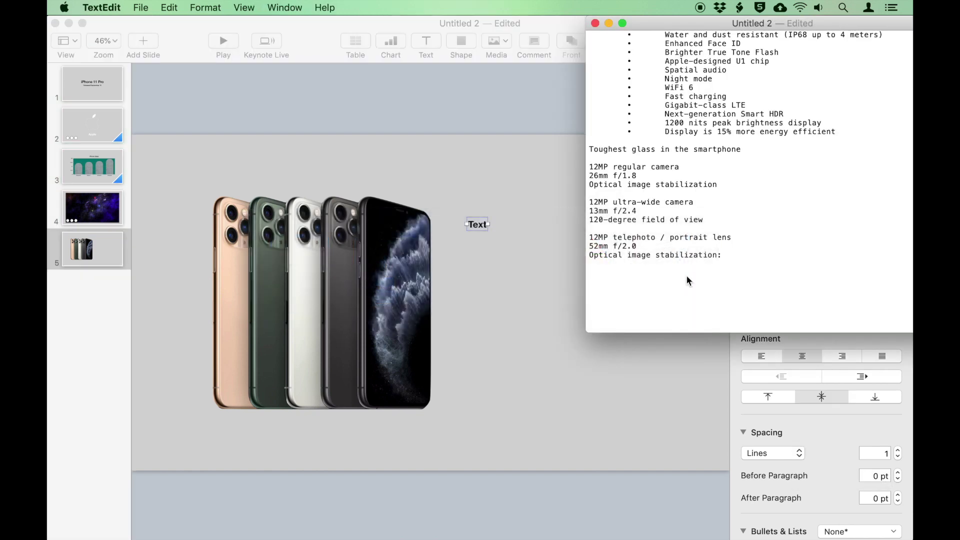
drag(845, 133, 583, 32)
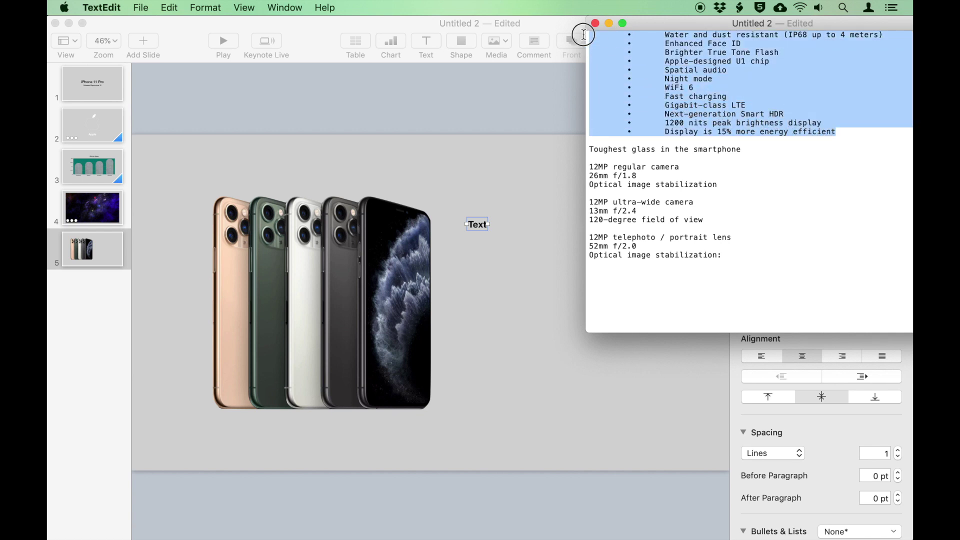
click(479, 225)
double_click(479, 225)
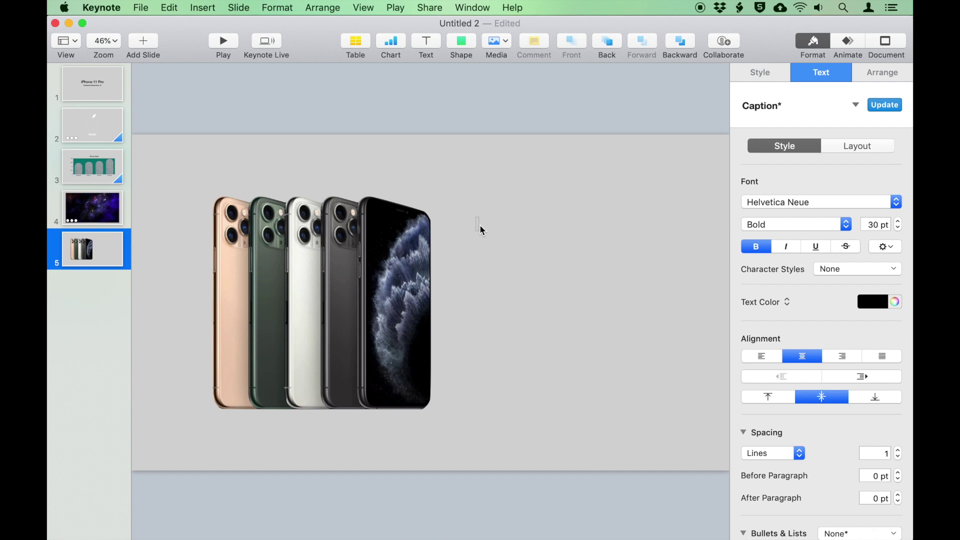
text(Water and dust resistant (IP68 up to 4 meters) Enhanced Face ID Brighter True Tone Flash Apple-designed U1 chip Spatial audio Night mode WiFi 6 Fast charging Gigabit-class LTE Next-generation Smart HDR 1200 nits peak brightness display Display is 15% more energy efficient)
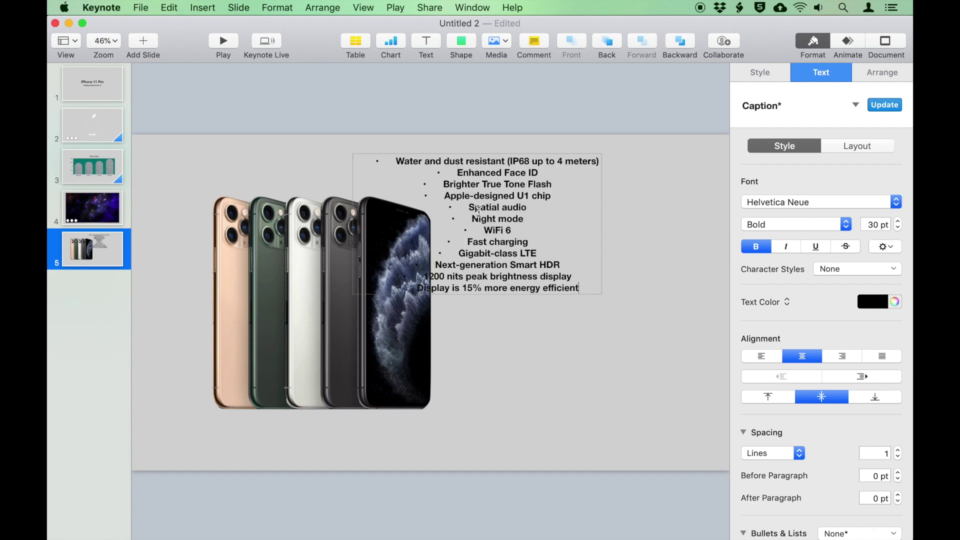
click(645, 169)
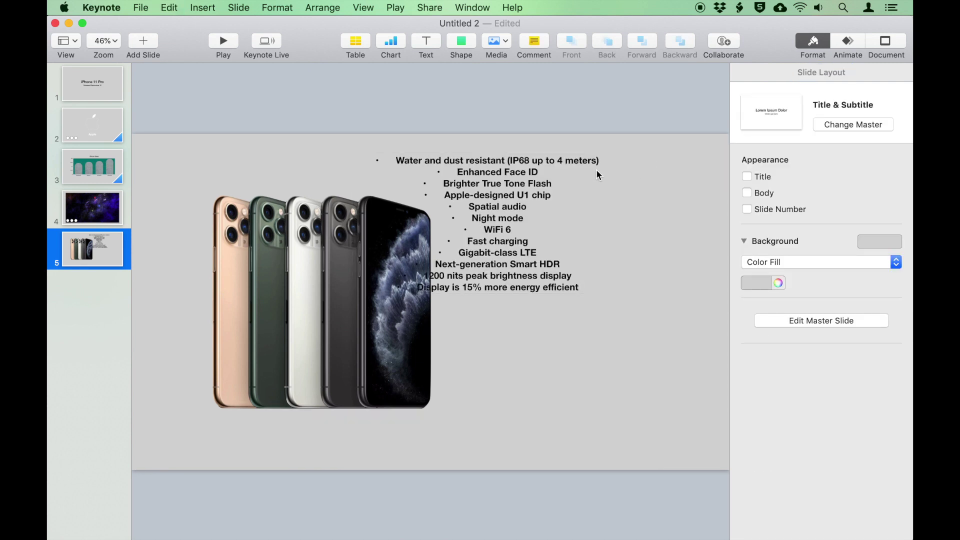
Step: Move the feature list to the right of the phones and left-align its text
drag(517, 189, 620, 273)
click(823, 73)
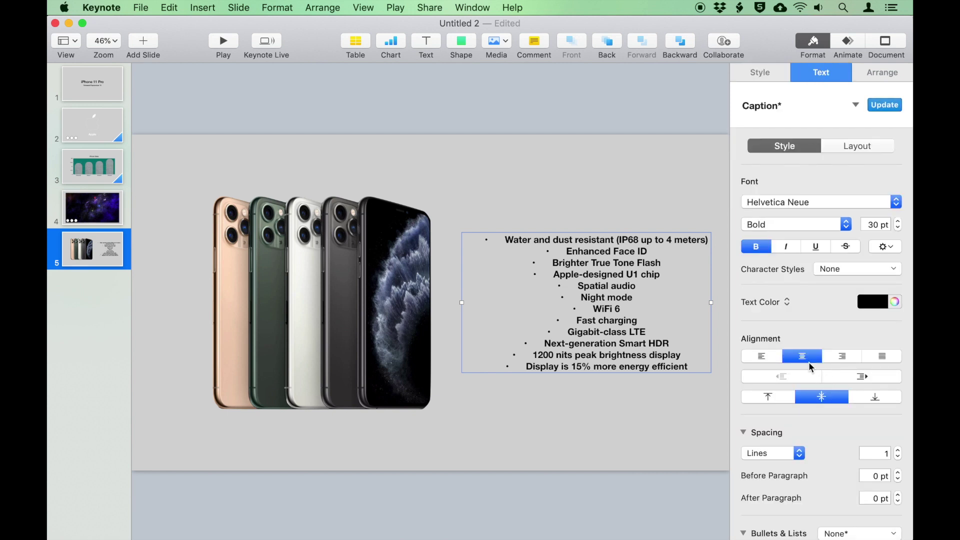
click(773, 358)
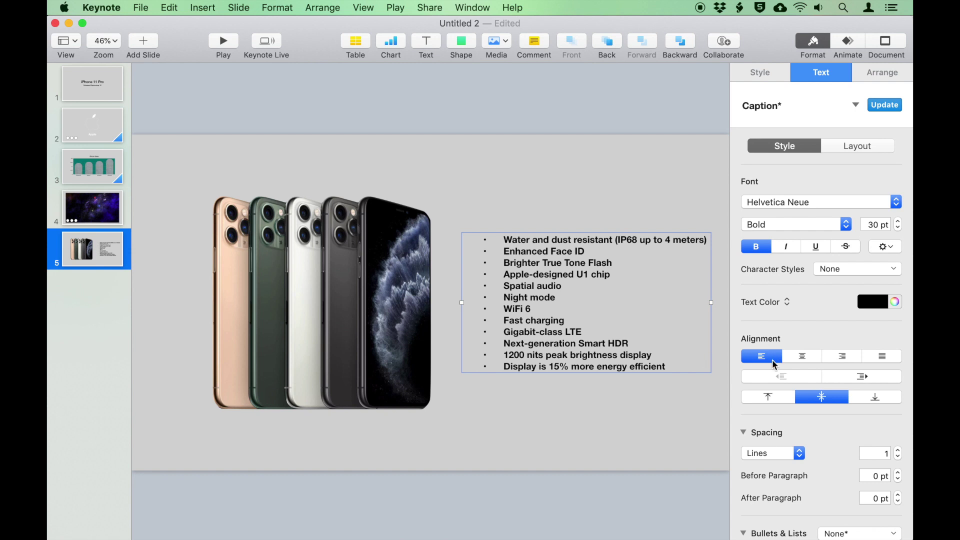
Step: Select all lines of the feature list and set the font size to 37 pt
click(665, 357)
drag(669, 364, 476, 240)
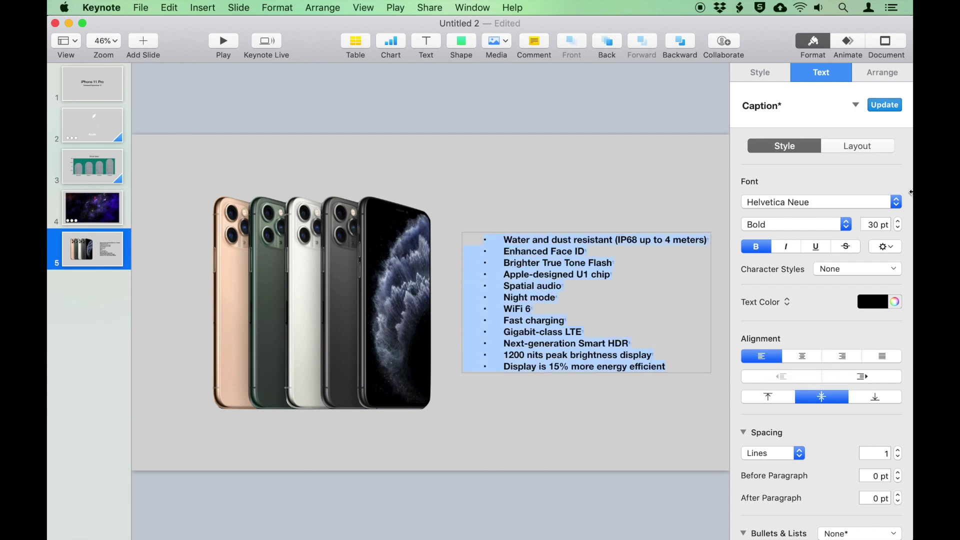
click(899, 221)
click(899, 221)
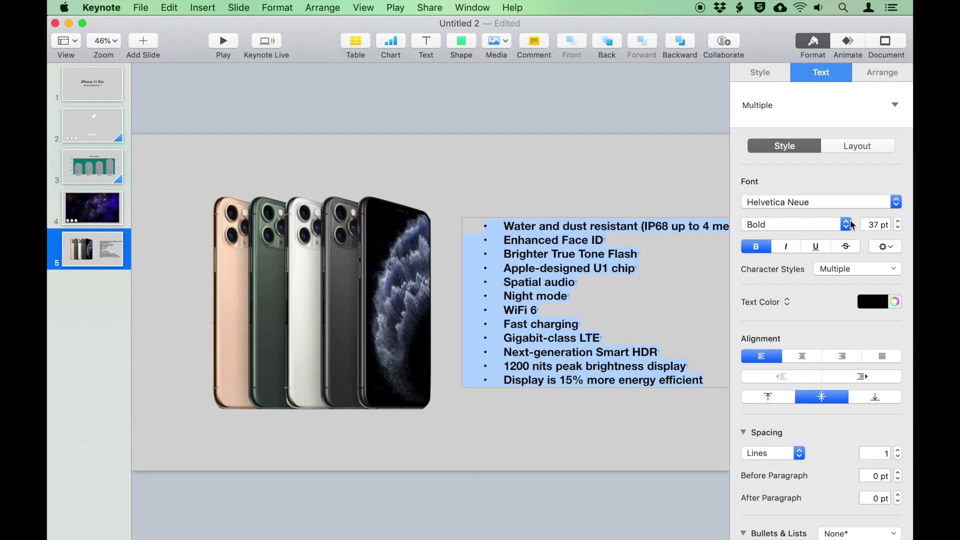
Step: Shift the feature list and the phone image left so the text fits on the slide
click(559, 191)
drag(555, 247, 527, 246)
drag(421, 263, 394, 262)
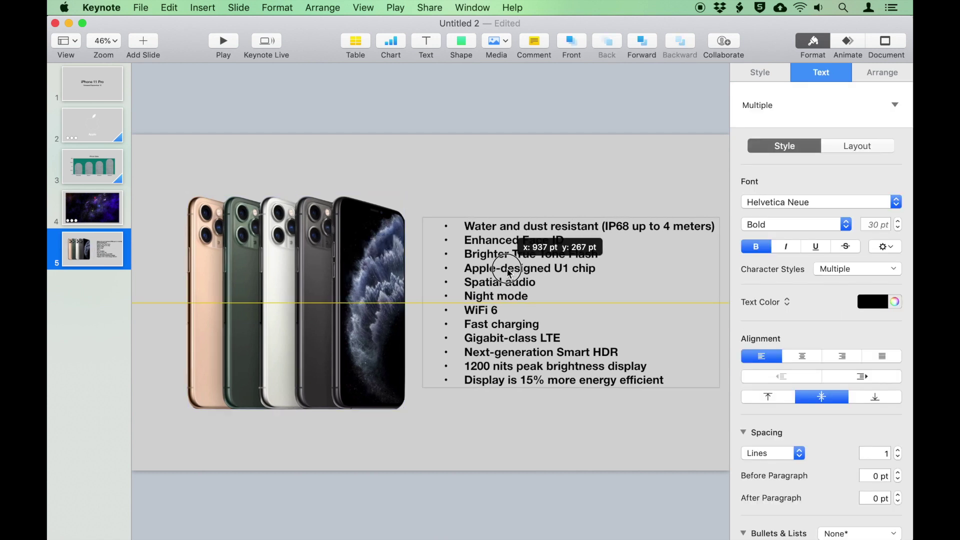
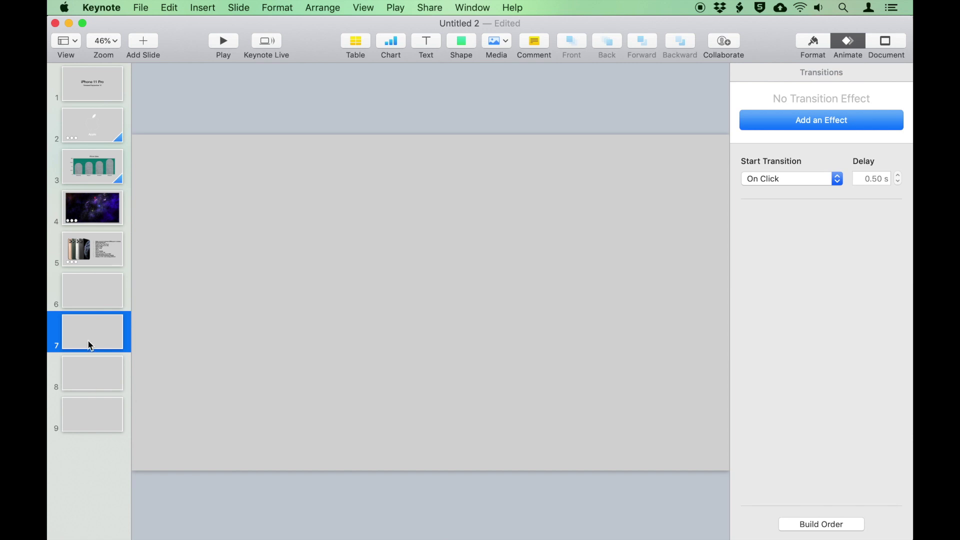
Step: Add a text box to blank slide 6 reading "Toughest Glass in a Smartphone"
click(113, 293)
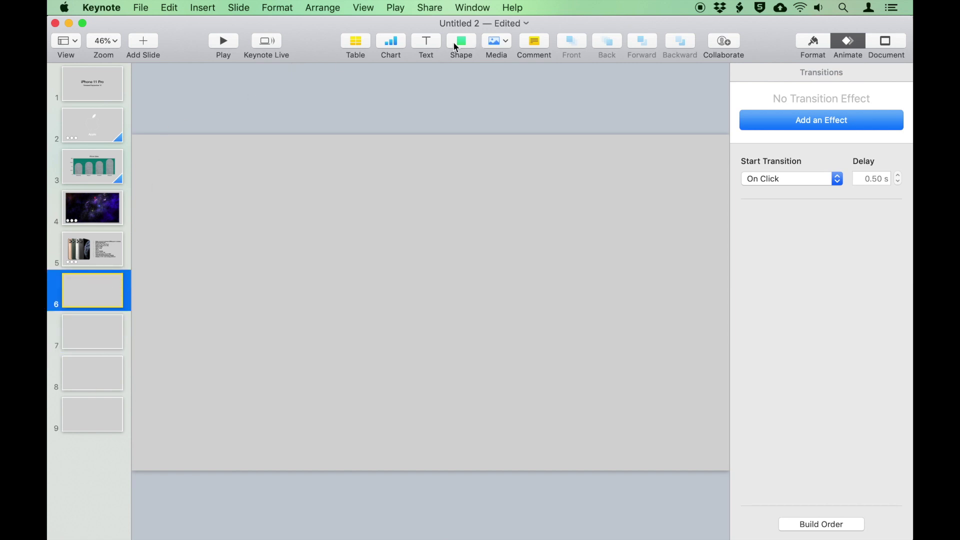
click(426, 41)
double_click(428, 302)
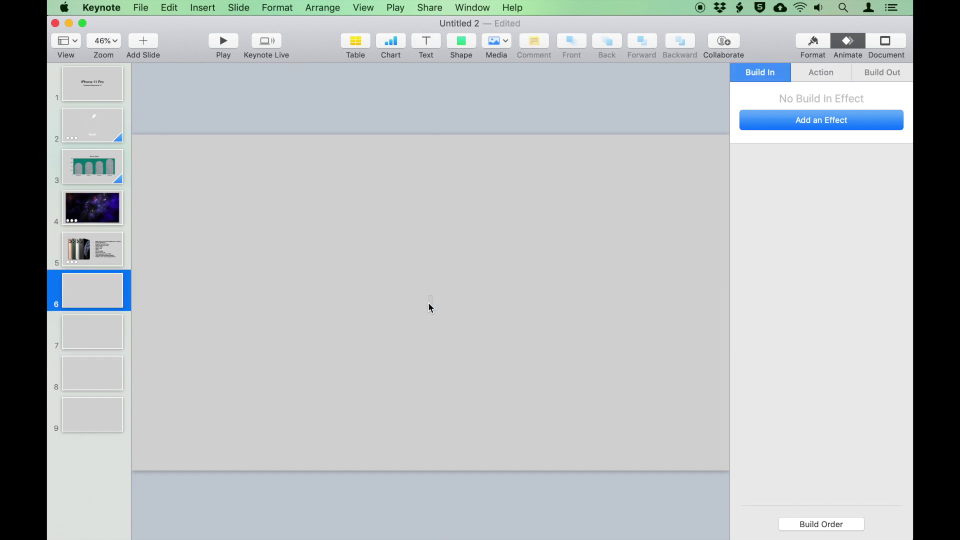
text(Toughest Glass in)
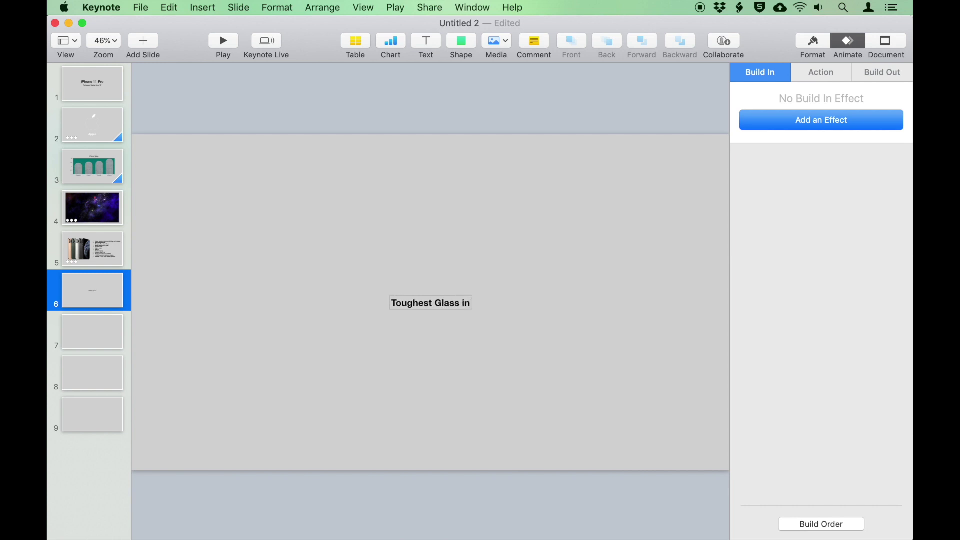
text( a Smartphone)
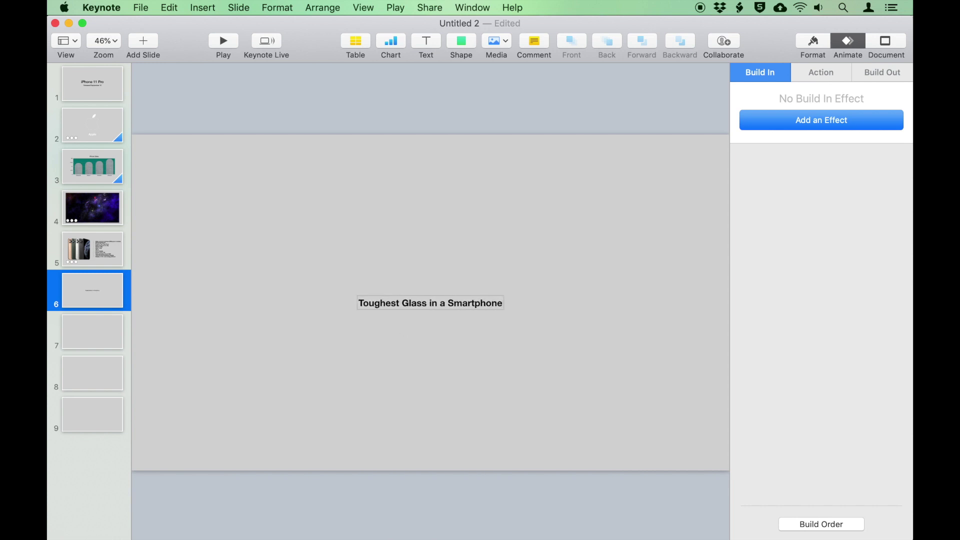
Step: Set the font size of the Toughest Glass in a Smartphone text to 95 pt
click(805, 42)
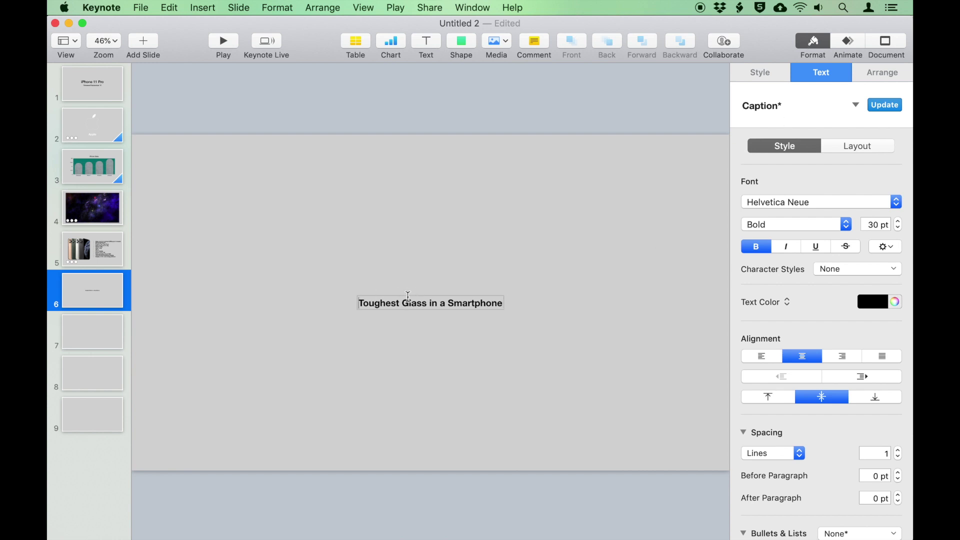
triple_click(408, 296)
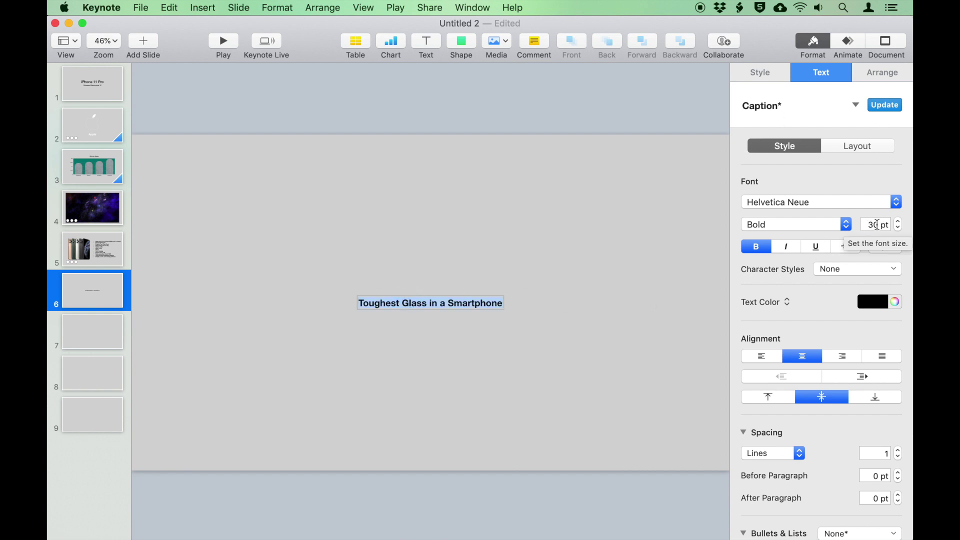
click(898, 222)
click(898, 222)
click(898, 222)
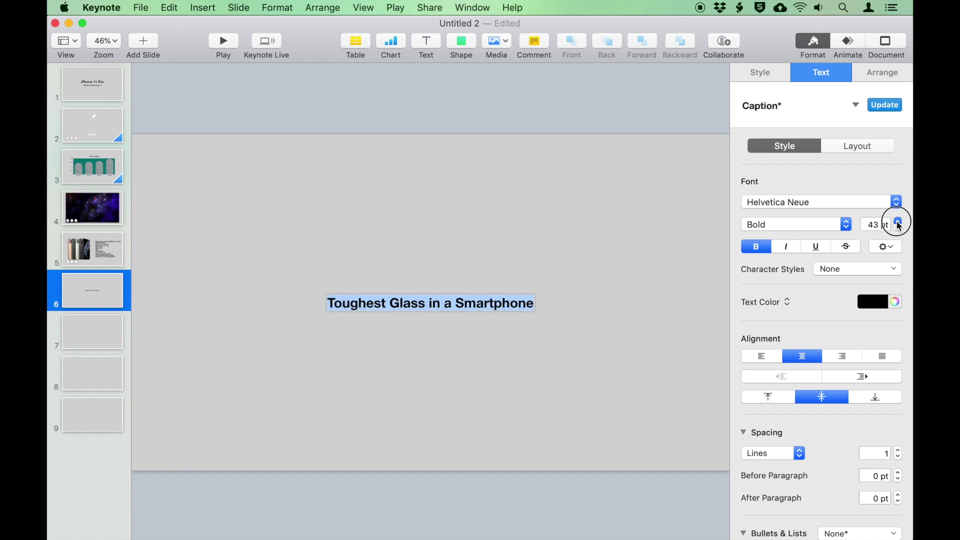
click(898, 222)
click(898, 221)
click(898, 221)
click(898, 221)
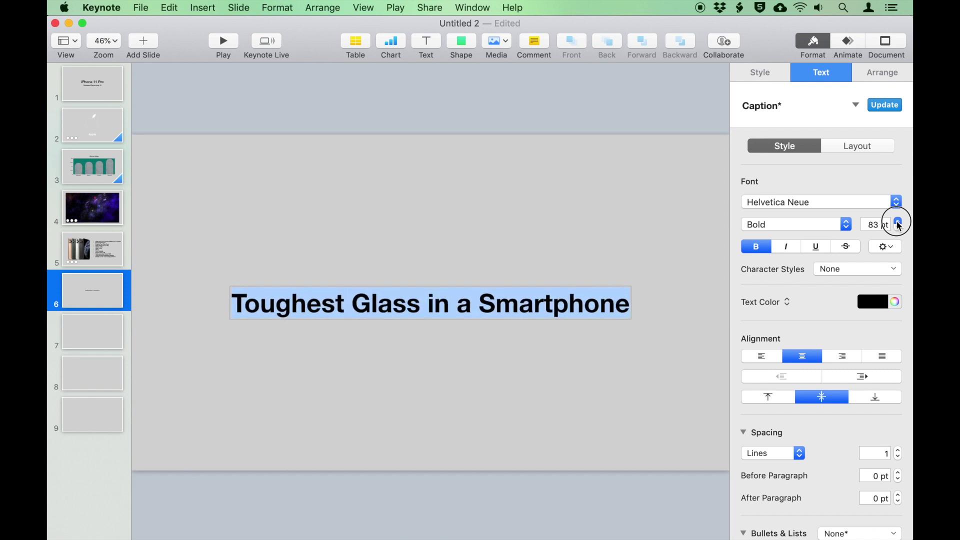
key(Escape)
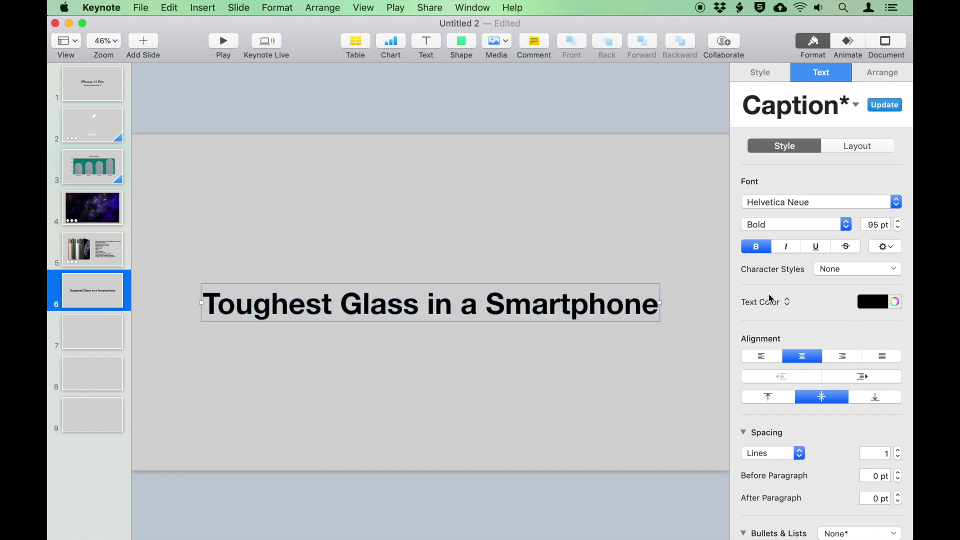
scroll(803, 354, down, 3)
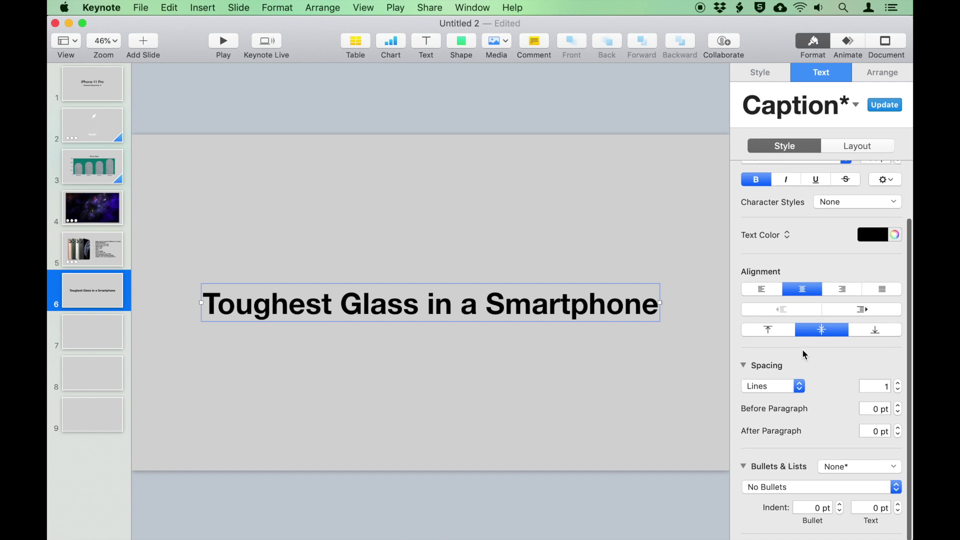
Step: Add a drop shadow and a reflection to the Toughest Glass in a Smartphone text
click(773, 79)
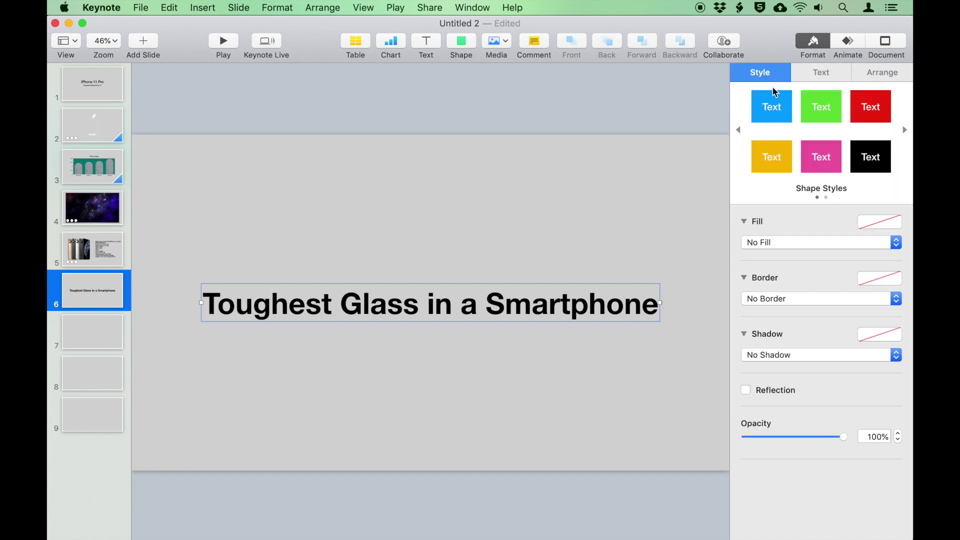
click(833, 355)
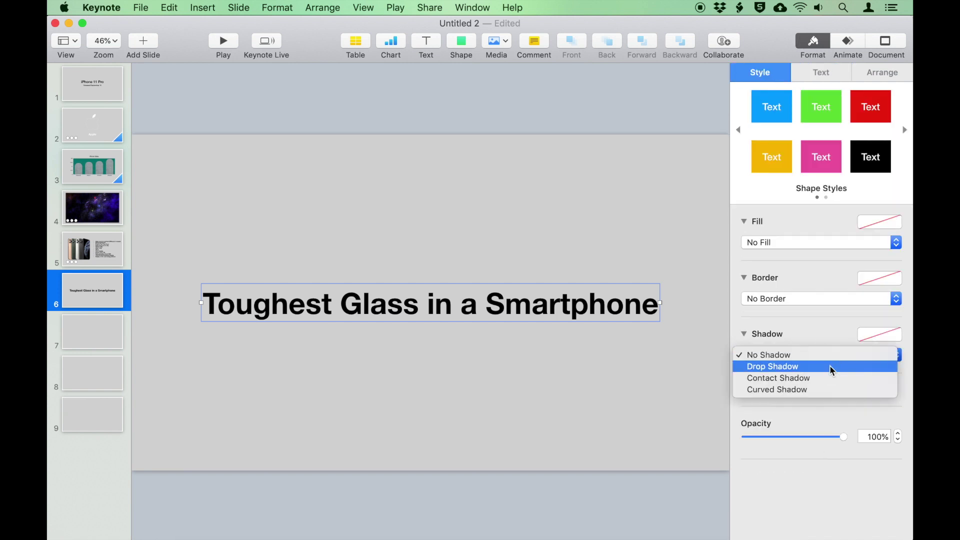
click(833, 371)
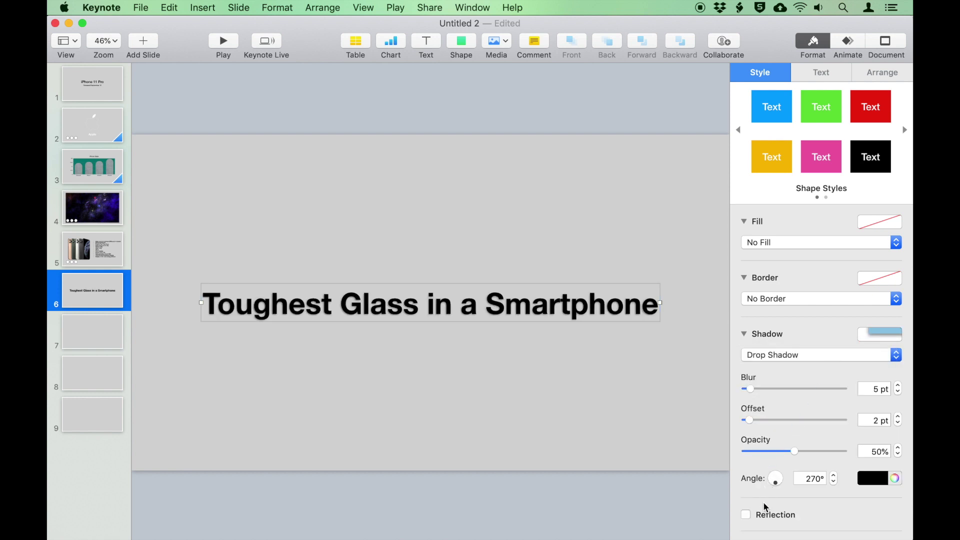
click(746, 514)
click(578, 186)
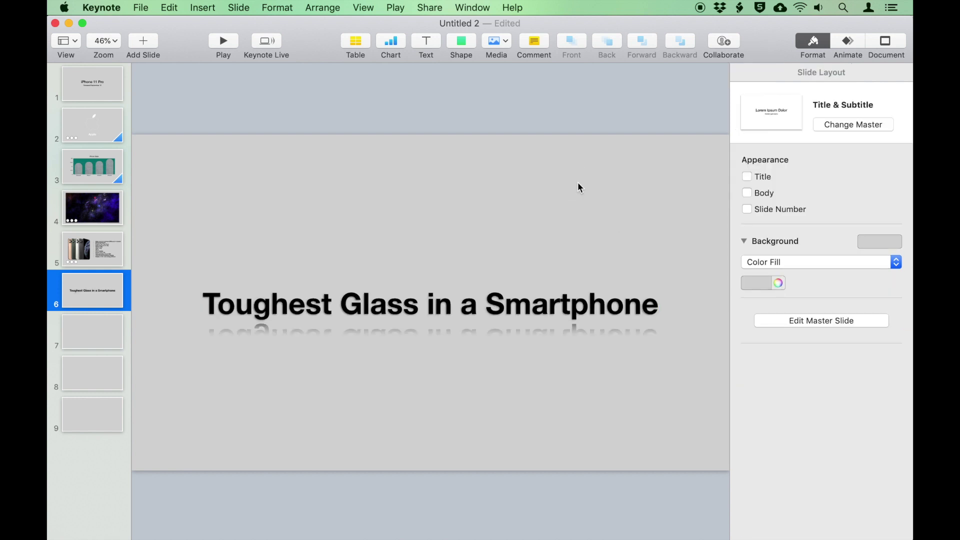
Step: Give the Toughest Glass in a Smartphone text an Anvil build-in effect, adjust its duration and preview it
click(644, 311)
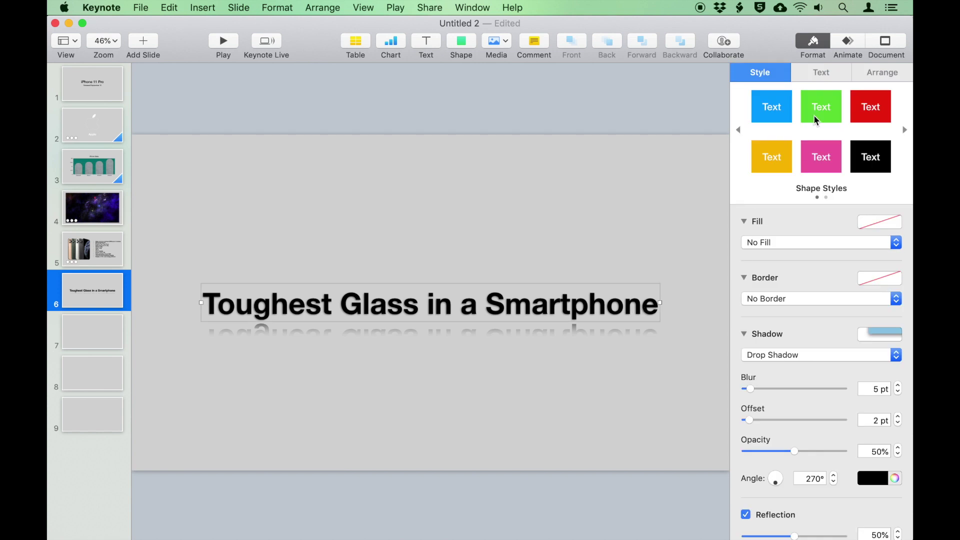
click(848, 49)
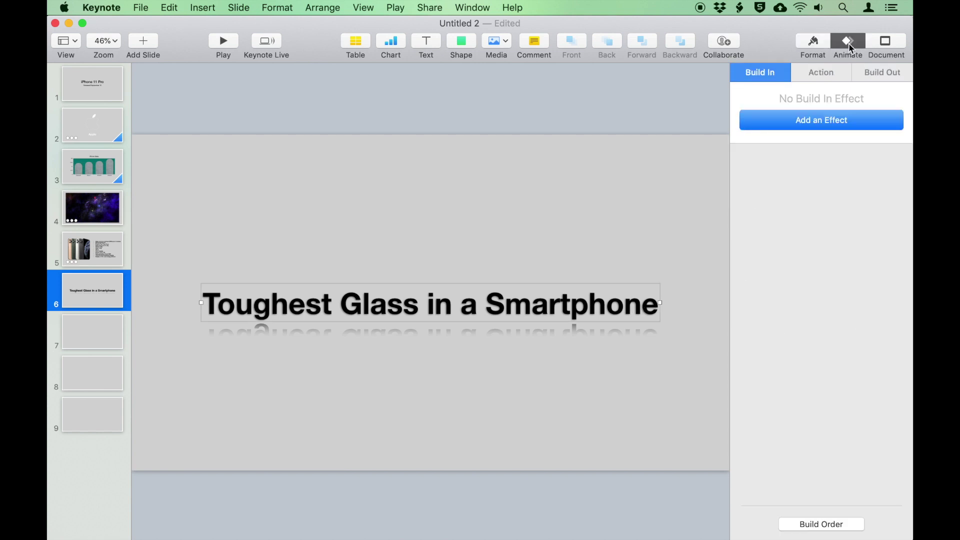
click(830, 112)
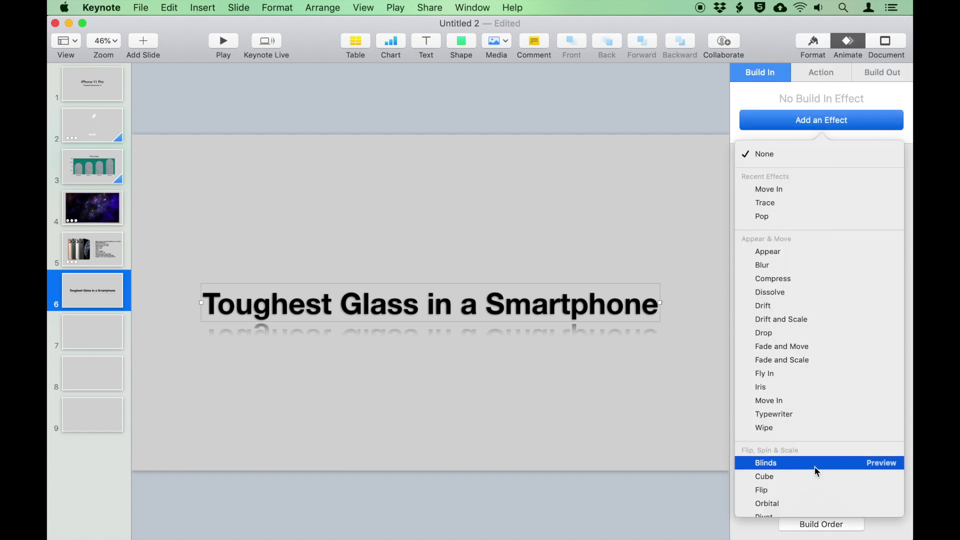
scroll(814, 467, down, 4)
scroll(815, 469, down, 8)
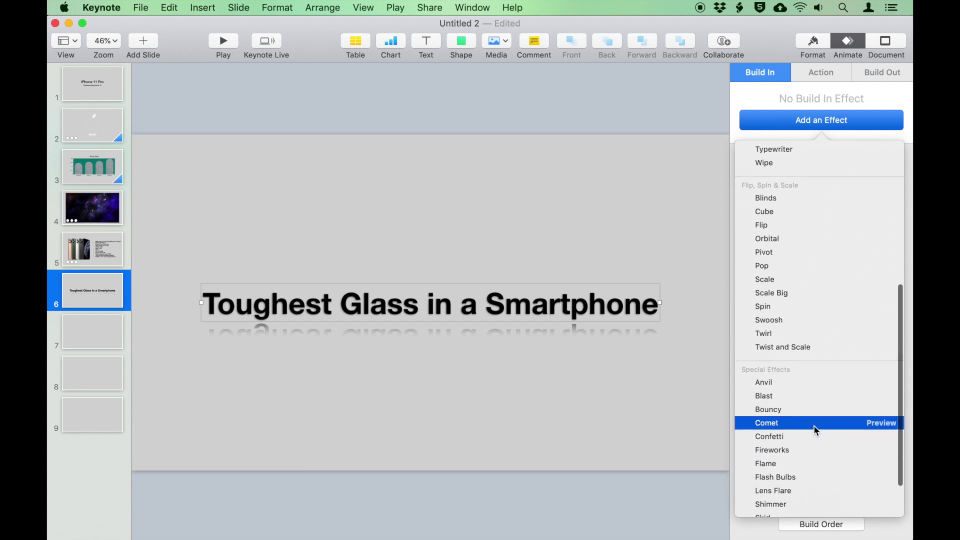
click(840, 383)
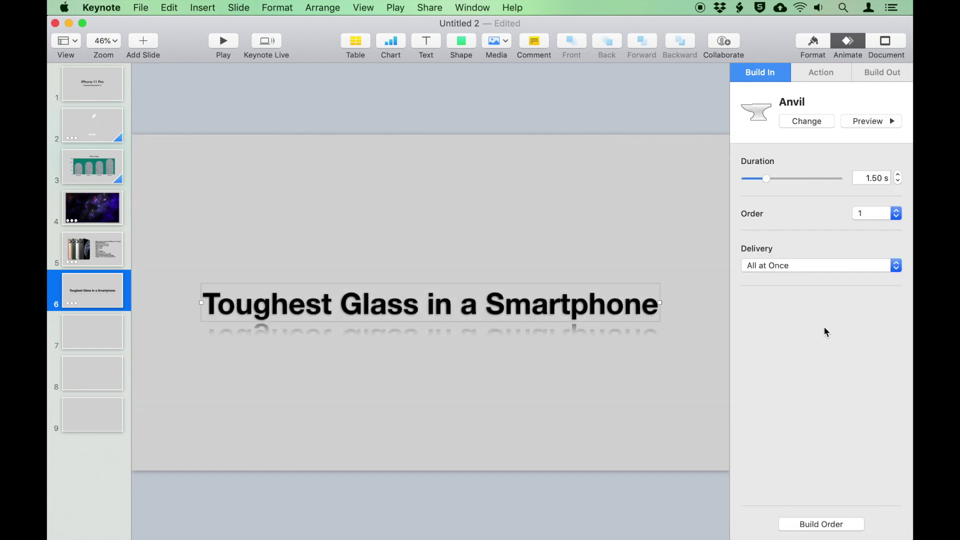
click(899, 176)
click(876, 122)
Step: Place the Apple-iPhone-XS-715x1090.png image from the Finder Downloads folder on blank slide 7 and centre it
click(75, 332)
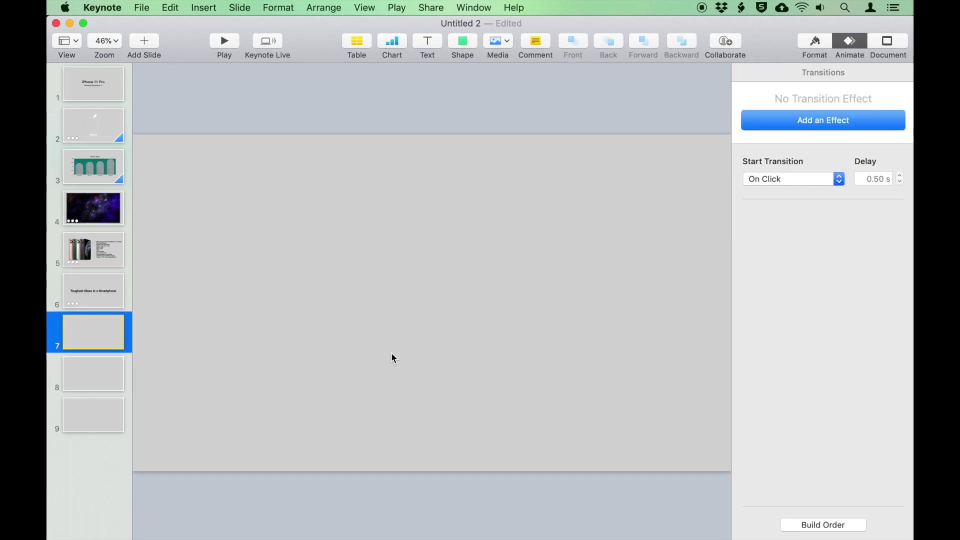
key(super+Tab)
click(481, 288)
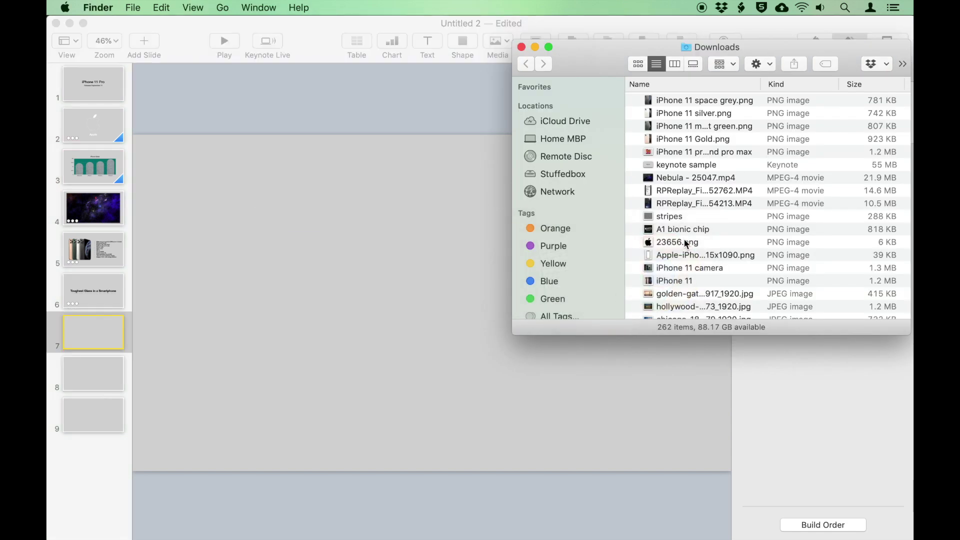
drag(688, 255, 410, 272)
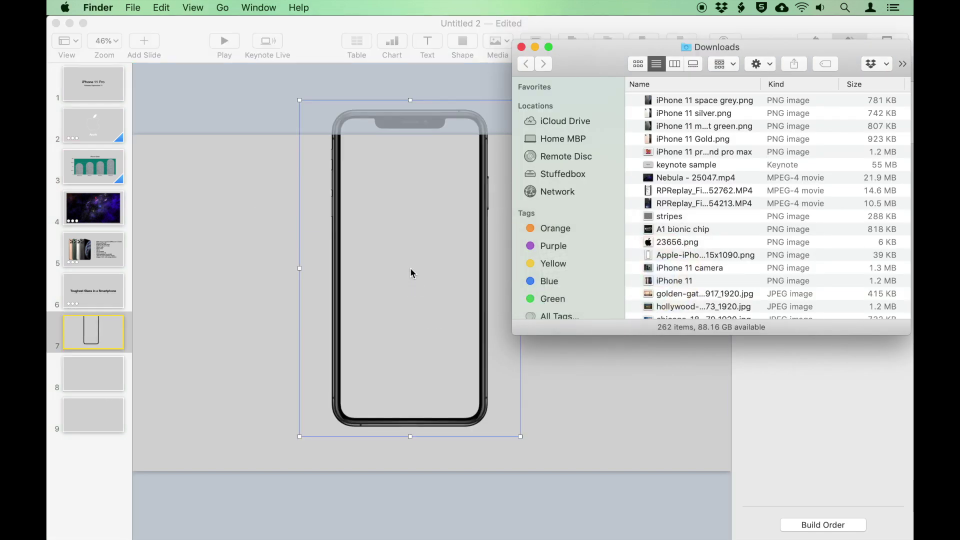
drag(486, 184, 510, 244)
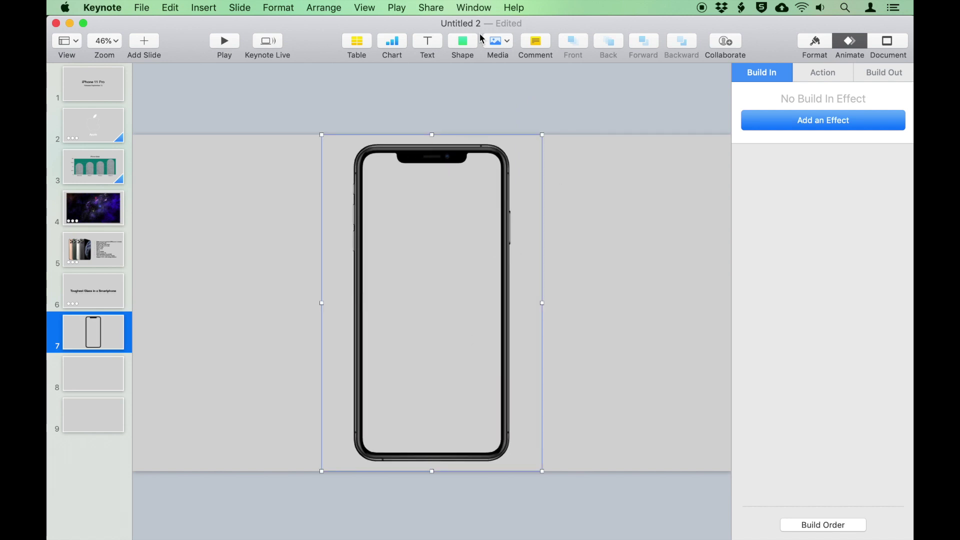
Step: Insert the movie RPReplay_Final1568252762.MP4 from Downloads on slide 7 and centre it over the phone frame
click(496, 41)
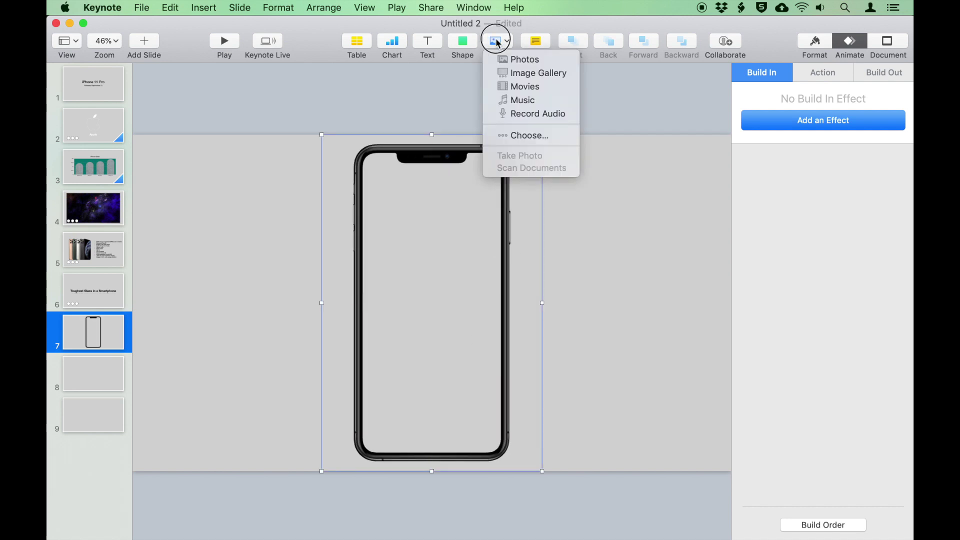
click(548, 135)
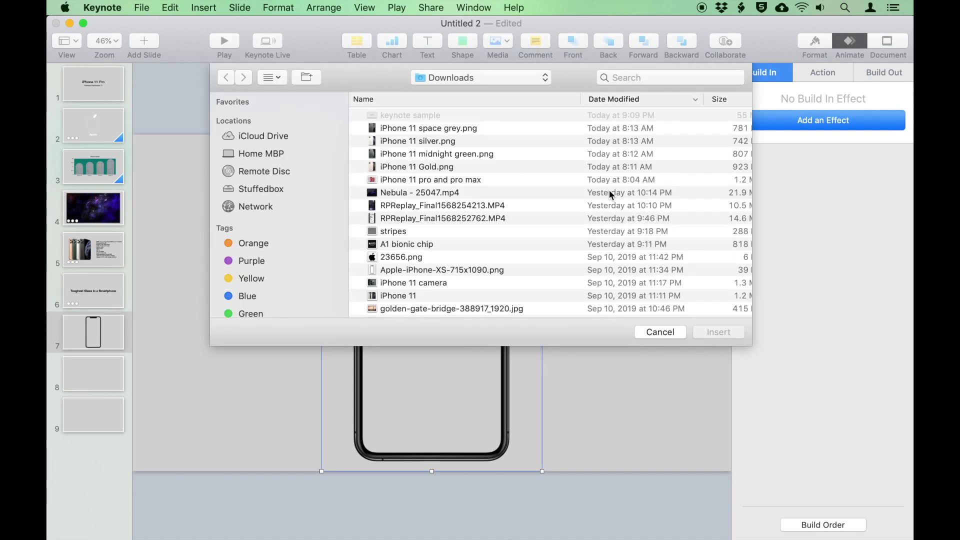
click(464, 216)
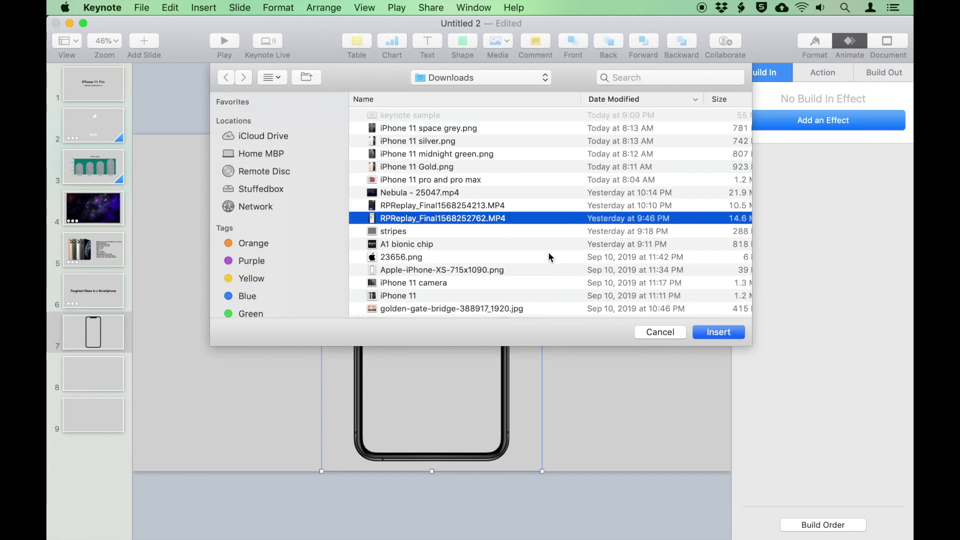
click(715, 337)
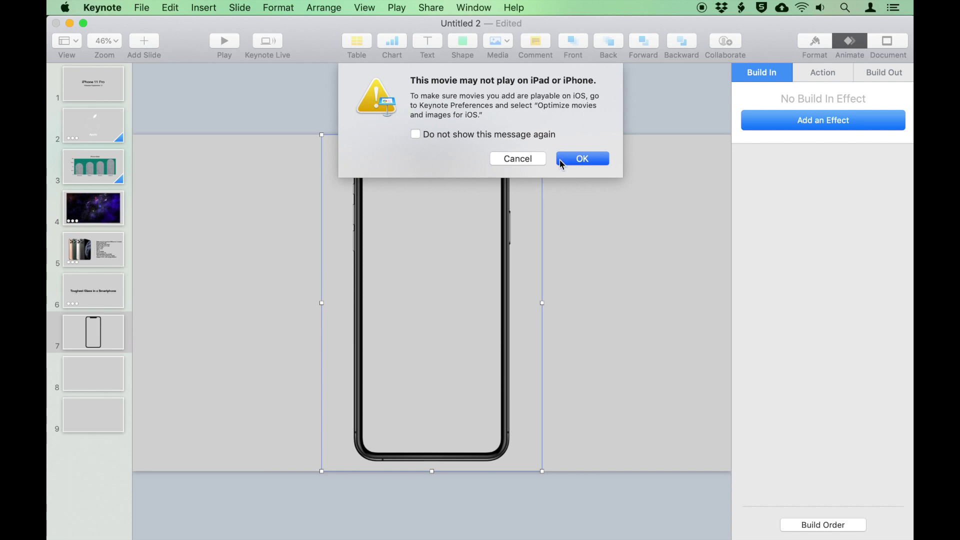
click(583, 159)
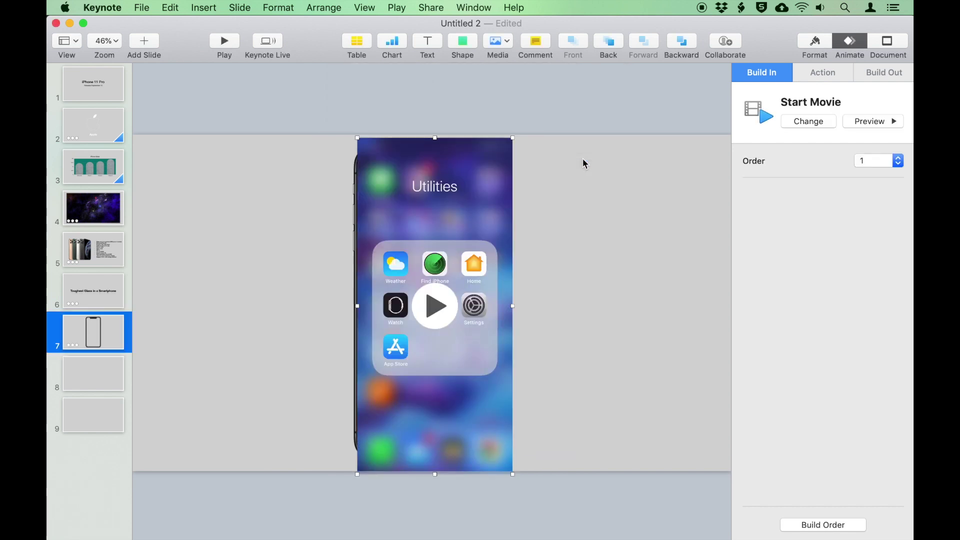
drag(495, 179, 492, 176)
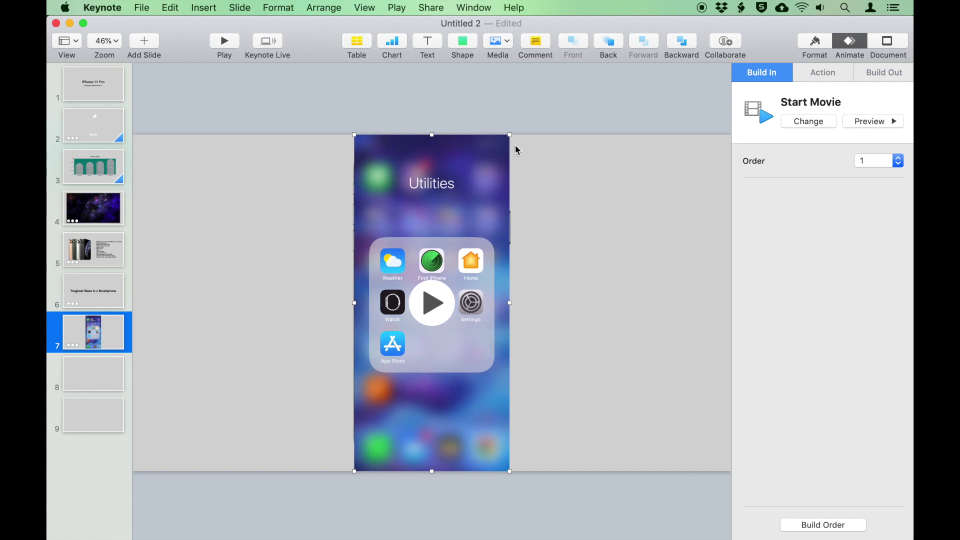
Step: Send the movie behind the phone frame and shrink it to about 444 × 963 pt to fit the phone's screen
click(615, 46)
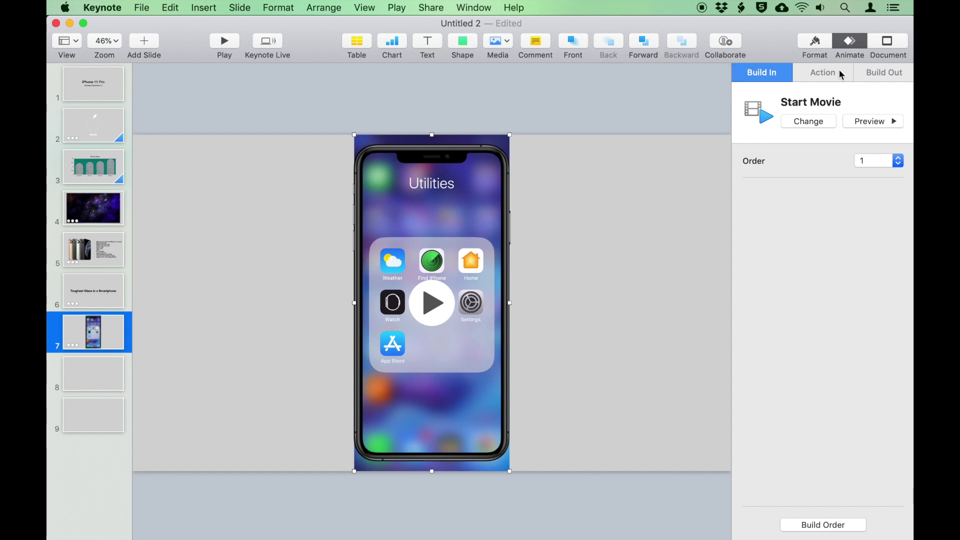
click(814, 44)
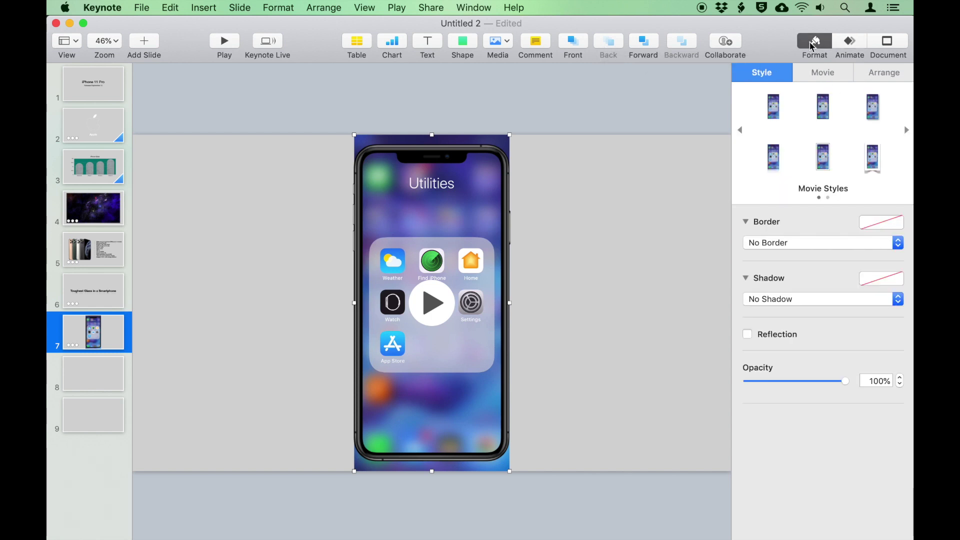
click(884, 74)
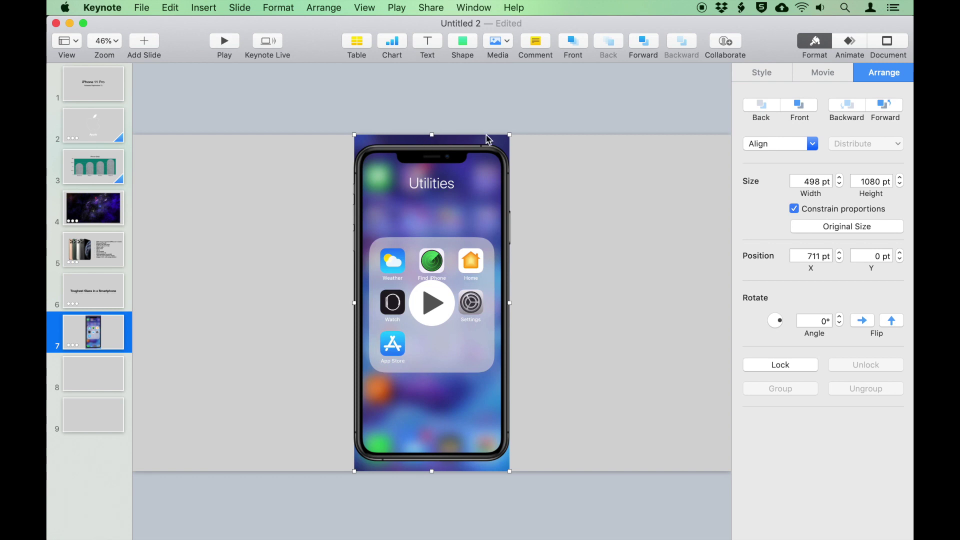
drag(509, 135, 498, 151)
drag(355, 470, 369, 457)
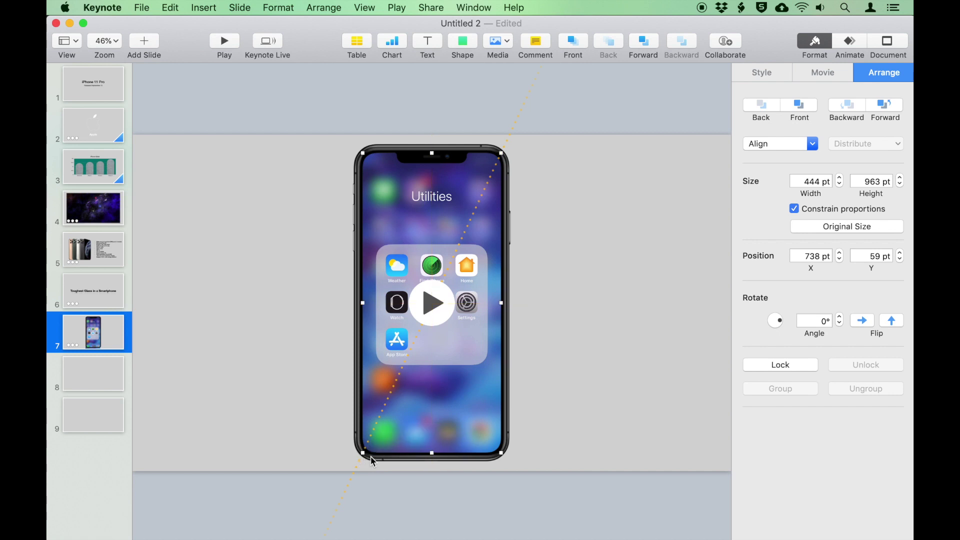
Step: Set the phone movie's poster frame to about 00:00:04.835, showing the App Store's Game of the Day
click(827, 76)
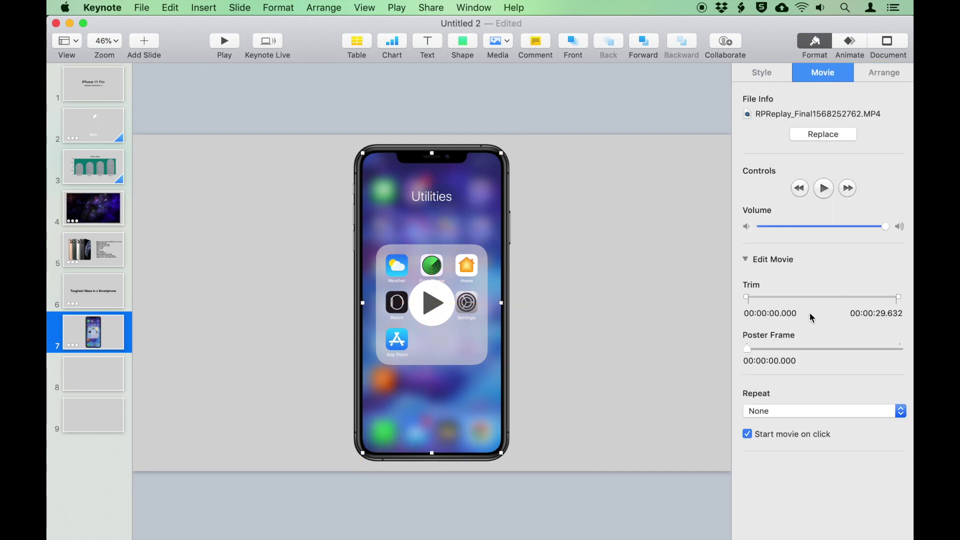
drag(747, 349, 773, 349)
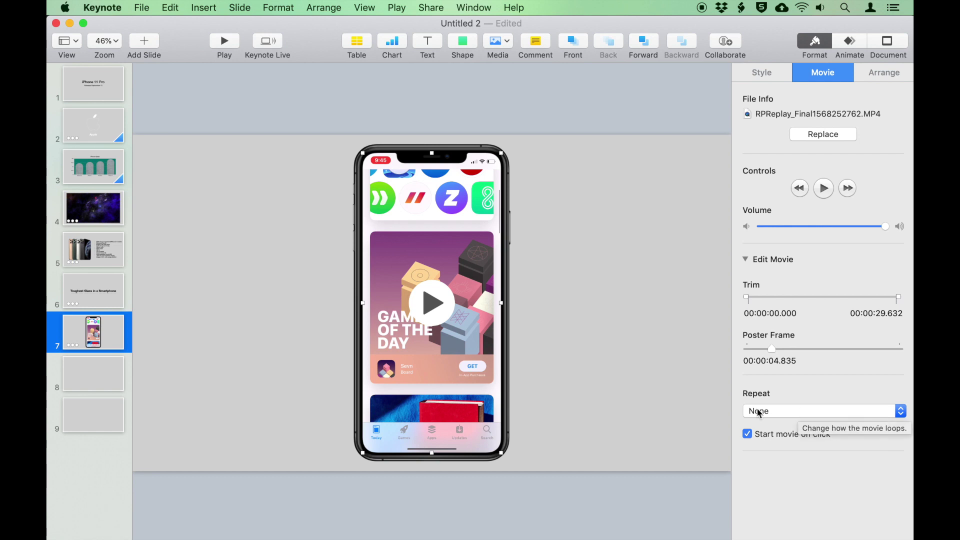
click(600, 292)
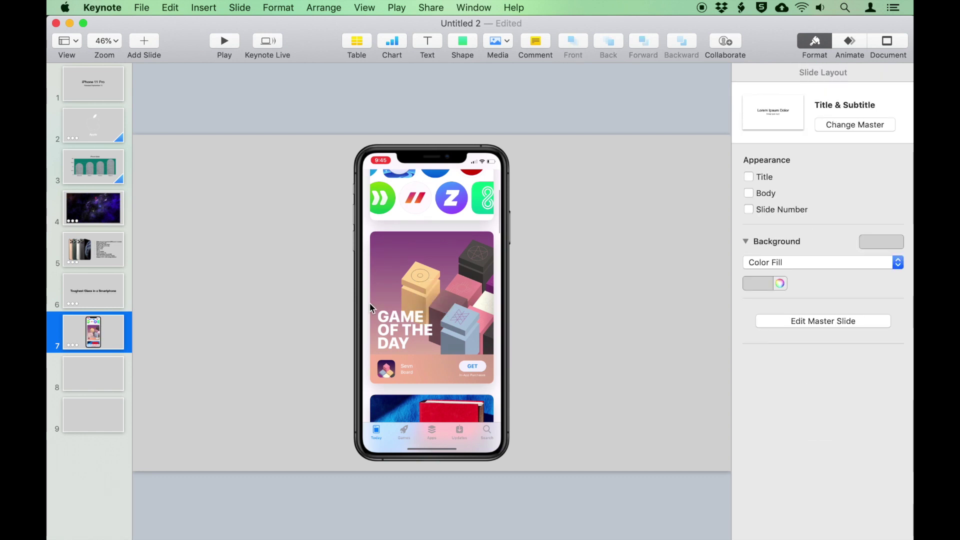
Step: Duplicate blank slide 8 twice to get more empty slides at the end of the presentation
click(92, 373)
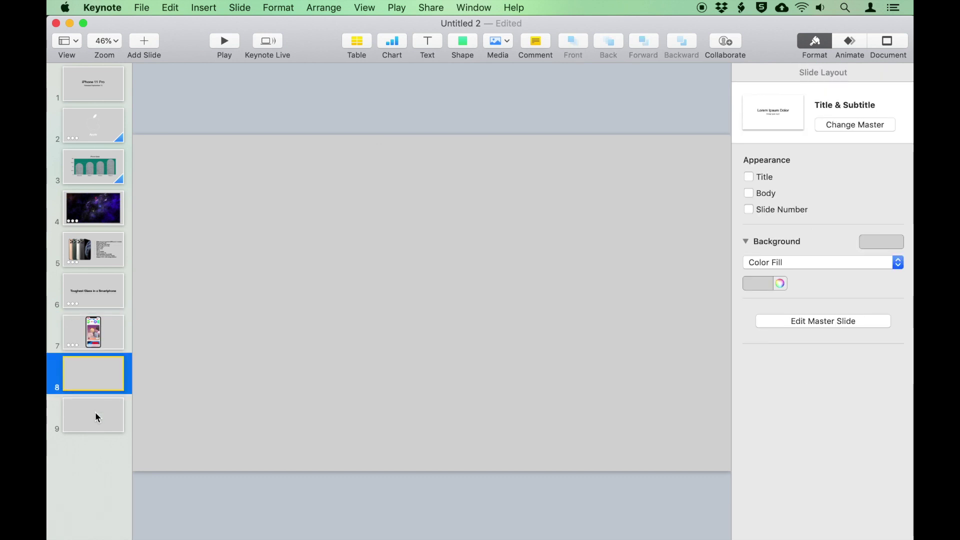
right_click(98, 381)
click(150, 453)
right_click(81, 368)
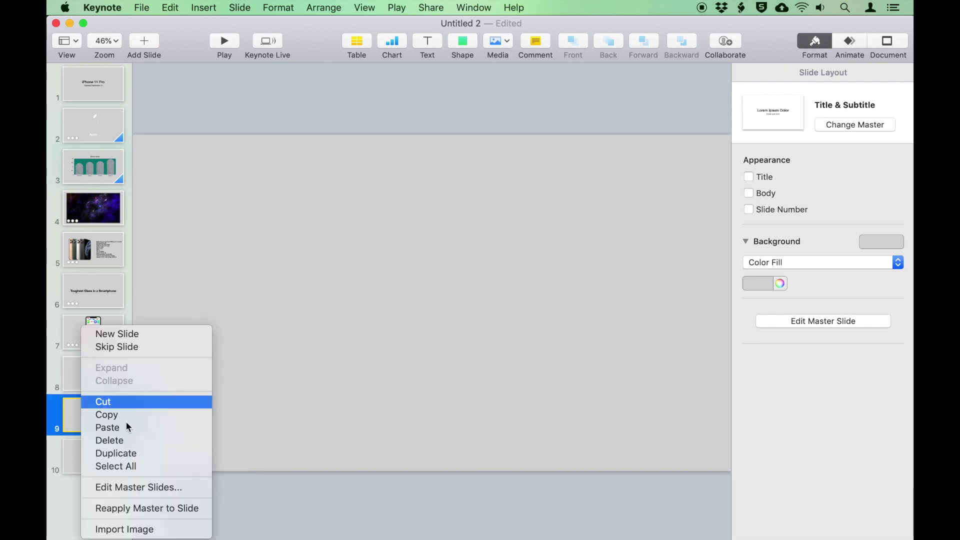
click(138, 453)
Step: Insert a centred rectangle about 1173 × 723 pt on blank slide 8 and apply the black shape style
click(103, 368)
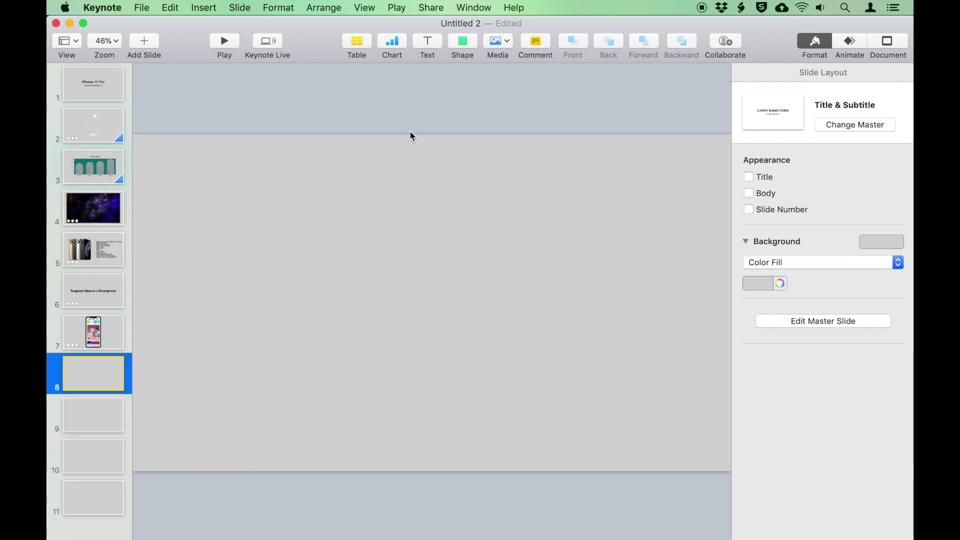
click(474, 43)
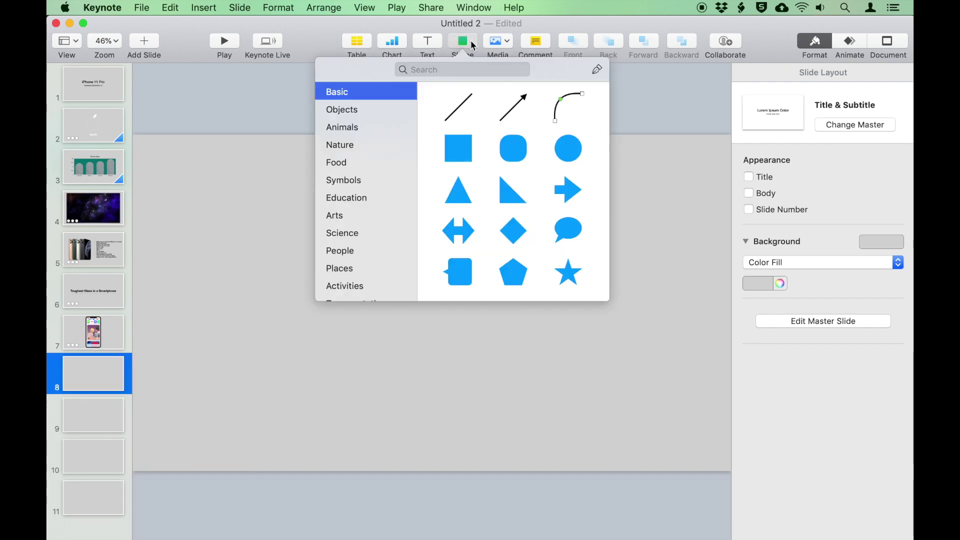
click(445, 146)
click(433, 302)
drag(433, 302, 652, 413)
drag(595, 367, 557, 367)
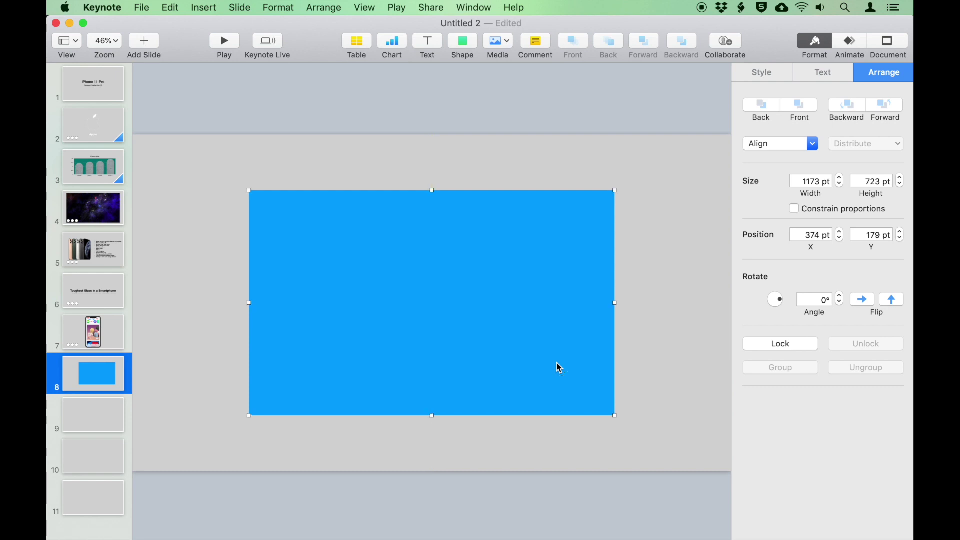
click(768, 75)
click(879, 156)
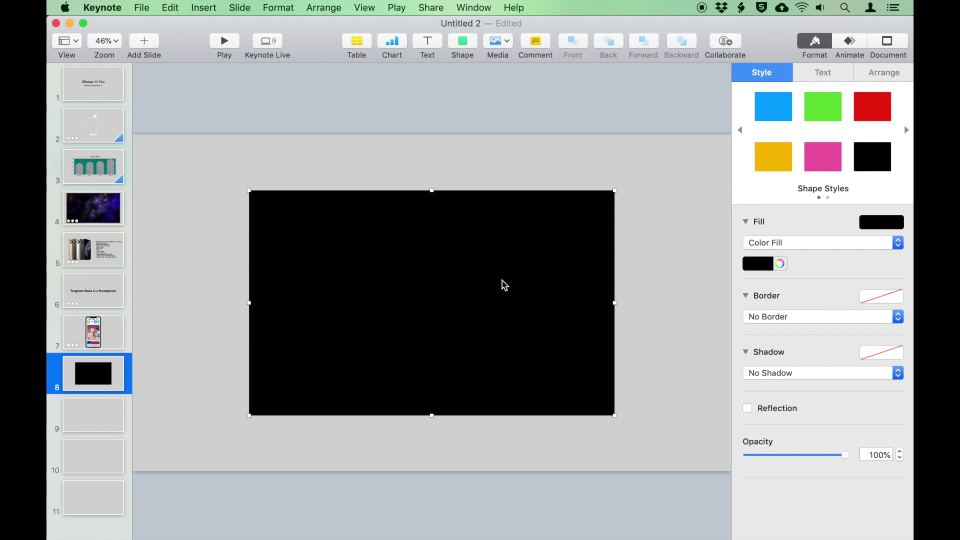
Step: Enter "36%" and, on a second line, "Brighter True Tone Flash" inside the black rectangle
double_click(407, 290)
text(36%)
key(Return)
text(B)
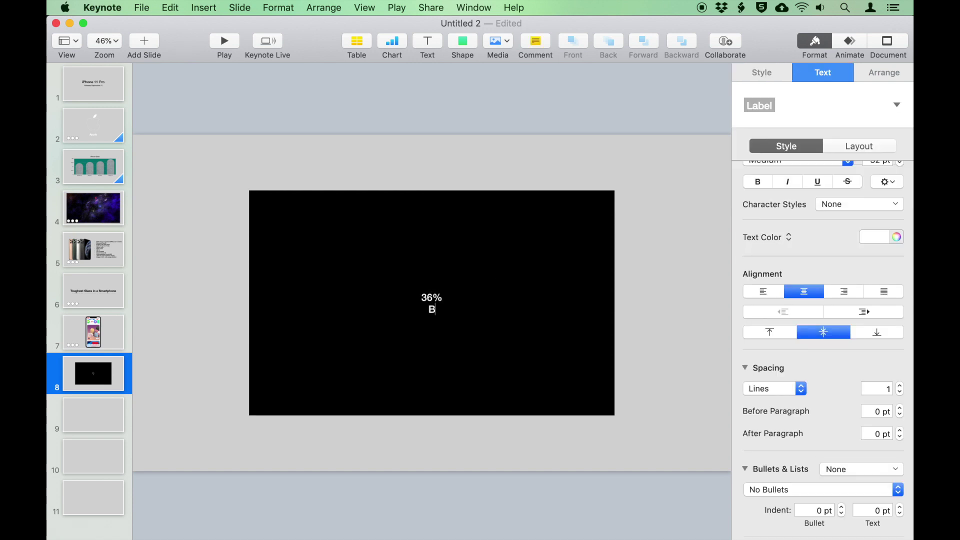
text(righter True Tone Flash)
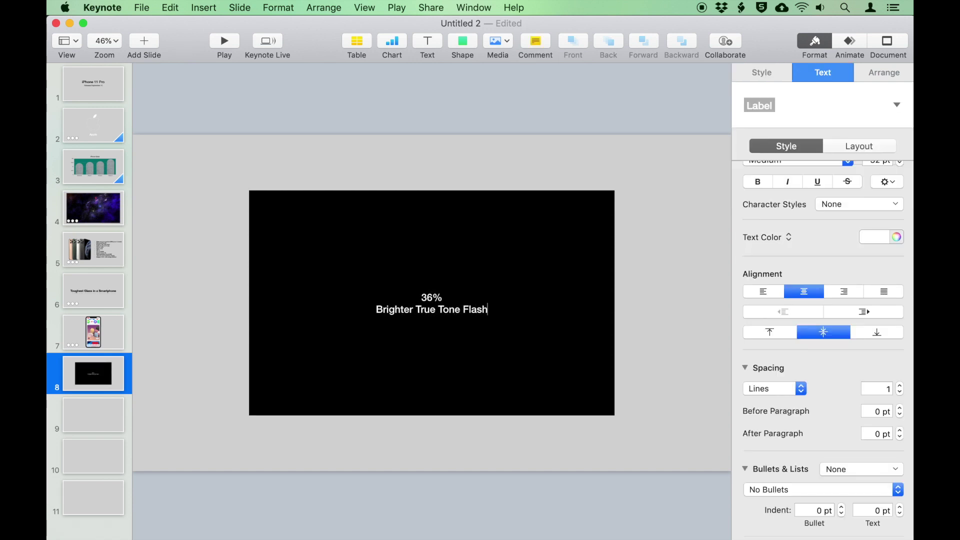
Step: Enlarge the "36%" text in the black rectangle to 93 pt and colour it light yellow
drag(443, 298, 419, 298)
scroll(885, 215, up, 3)
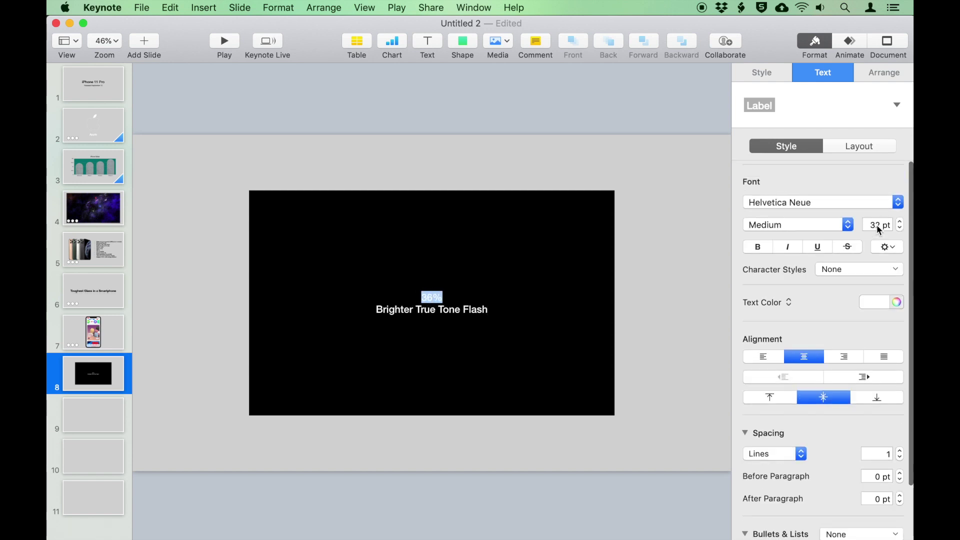
click(900, 222)
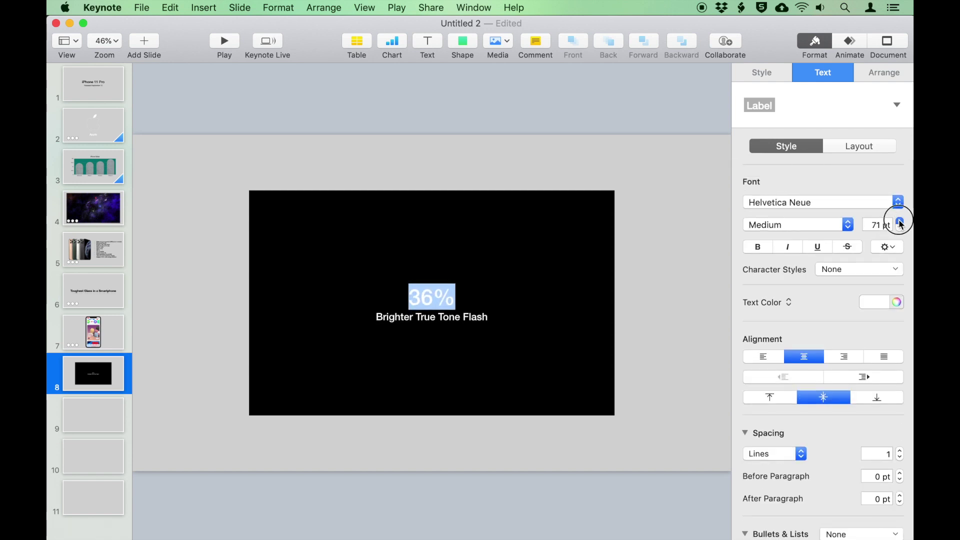
click(869, 300)
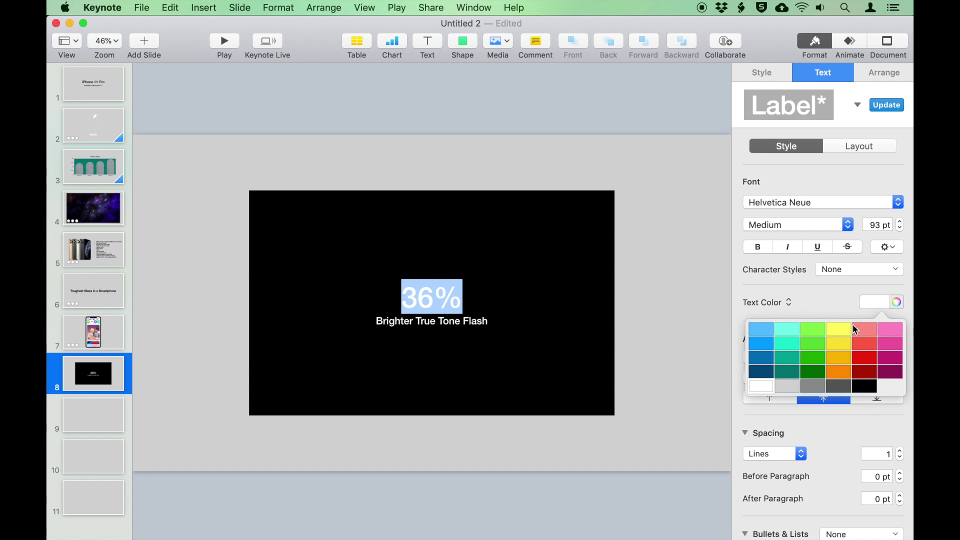
click(840, 331)
Step: Add a 1 pt light yellow outline to the "36%" text
click(893, 249)
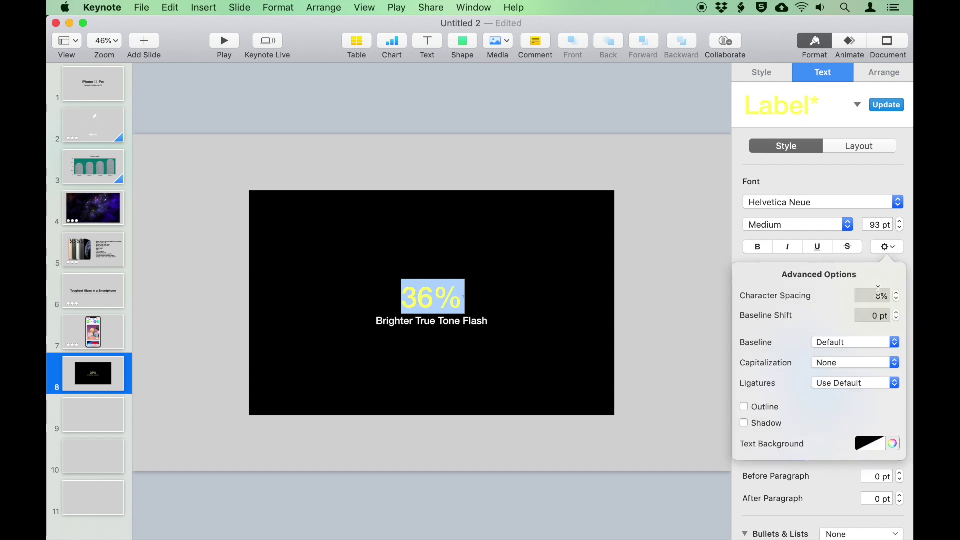
click(763, 407)
click(811, 430)
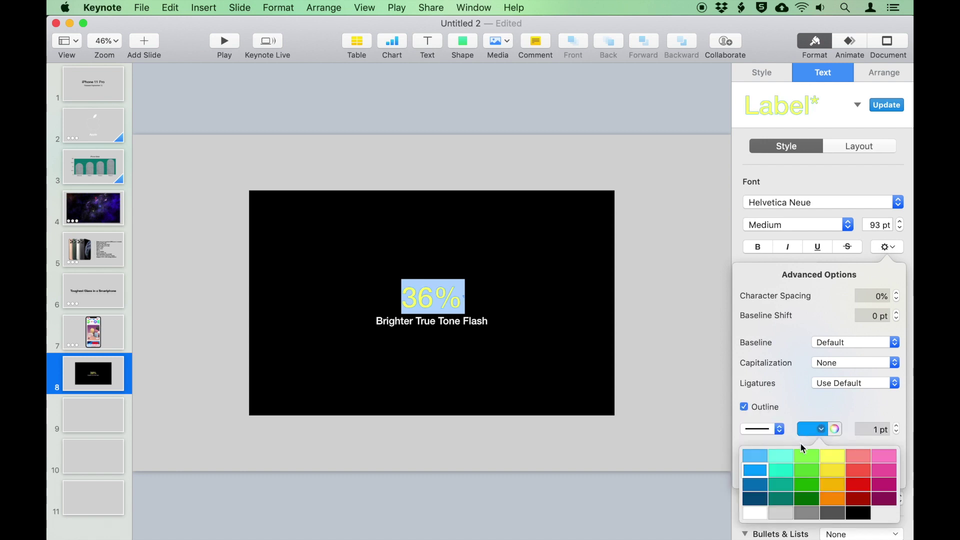
click(827, 462)
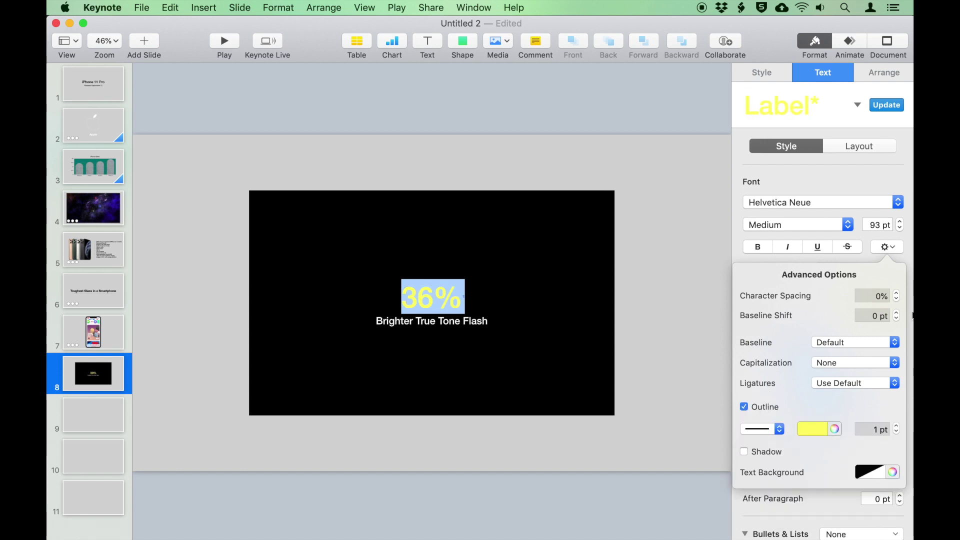
click(653, 278)
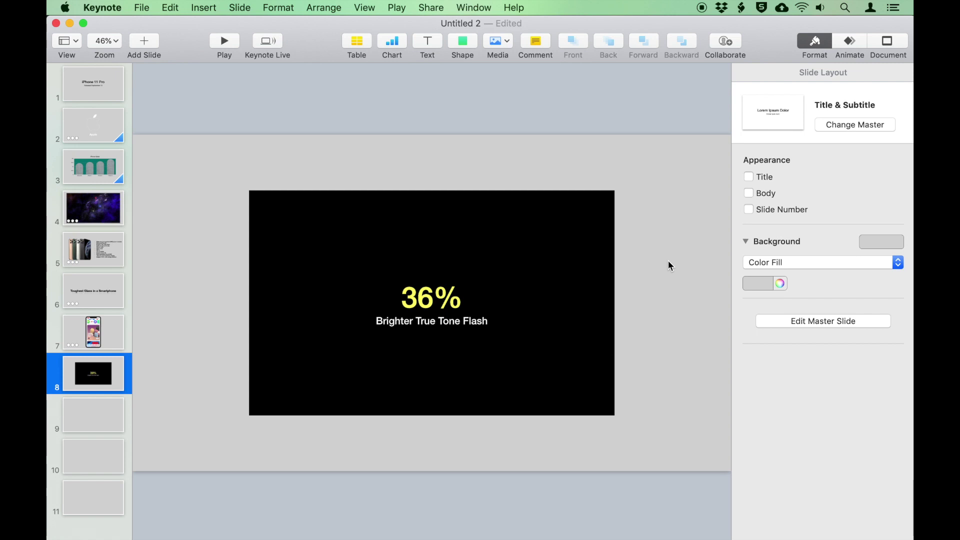
Step: Duplicate slide 8 and shrink the copy's black rectangle towards its upper-left corner to about 294 pt high
right_click(110, 380)
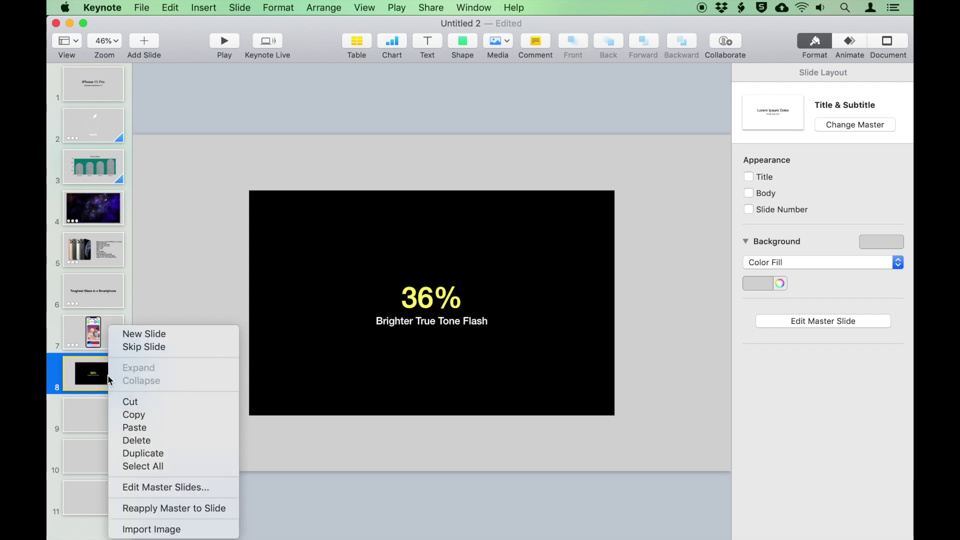
click(141, 454)
click(405, 319)
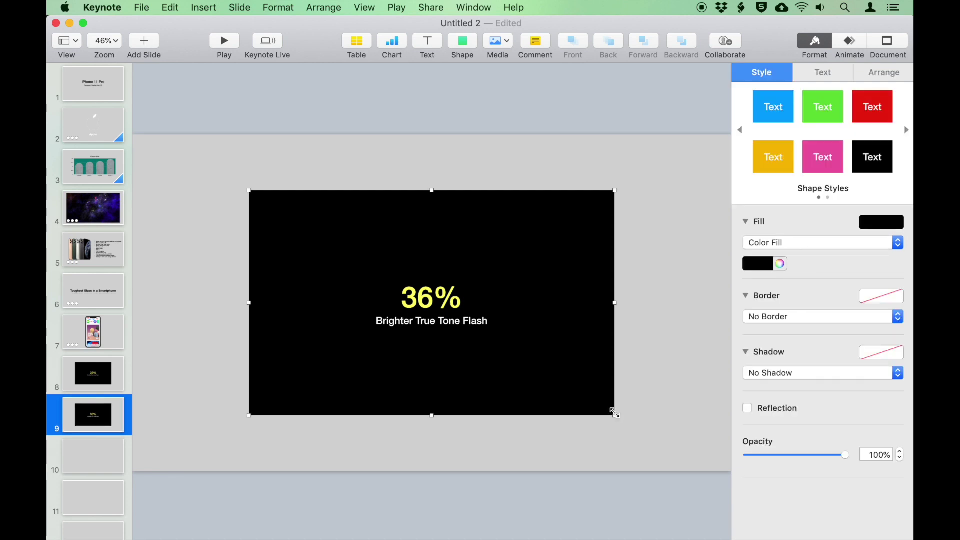
drag(615, 412, 409, 280)
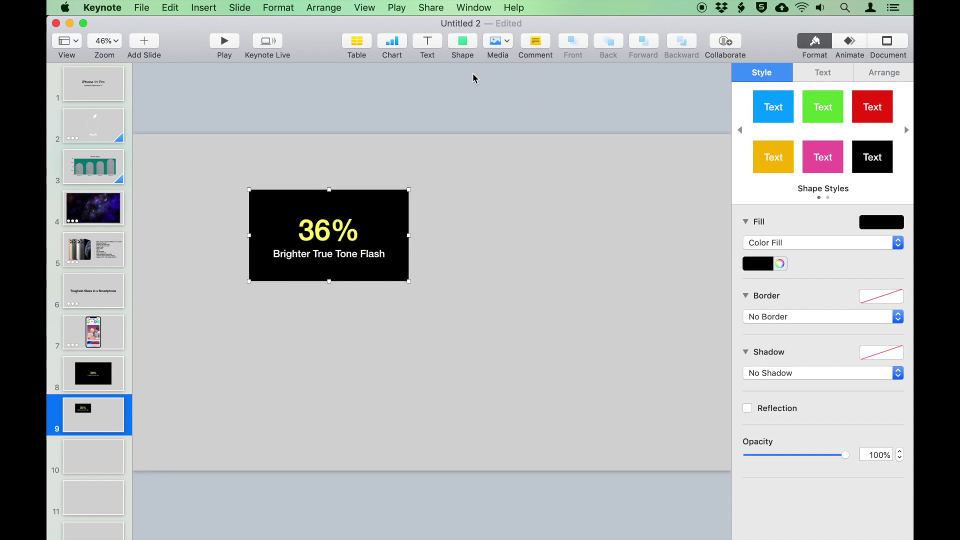
Step: Insert a second black rectangle on slide 9, aligned to the upper edge of the 36% tile and slightly taller, directly to its right
click(462, 41)
click(456, 146)
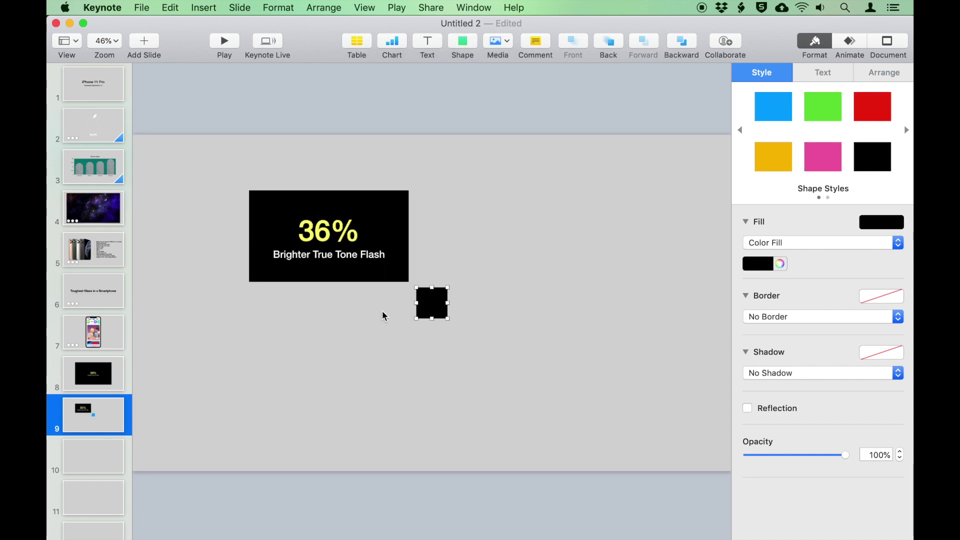
drag(431, 302, 550, 214)
drag(477, 220, 475, 292)
Step: Enter "4K" and, on a second line, "60 frames per second" in the second black rectangle
double_click(482, 248)
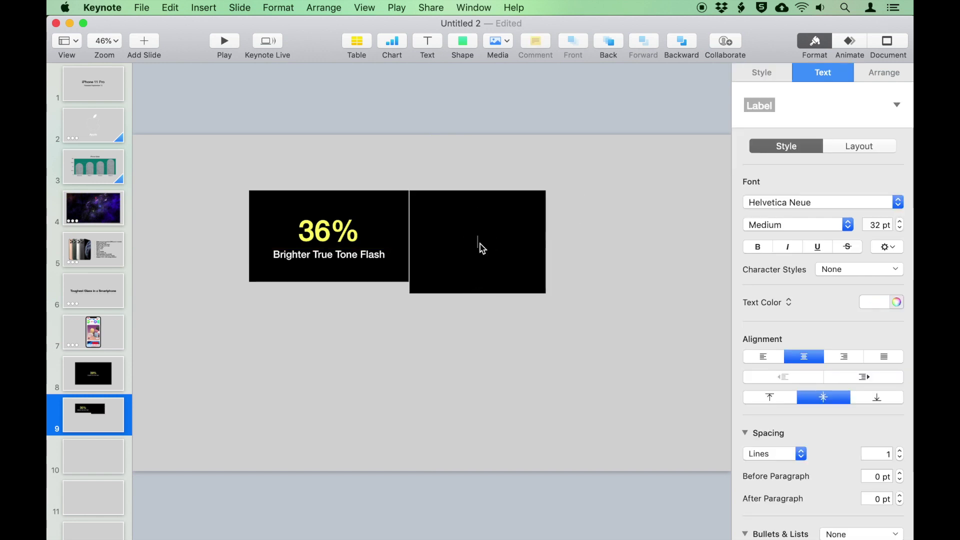
text(4K)
key(Return)
text(60 frames per second)
Step: Enlarge the "4K" text to 103 pt and give it a 1 pt dark green outline
double_click(478, 230)
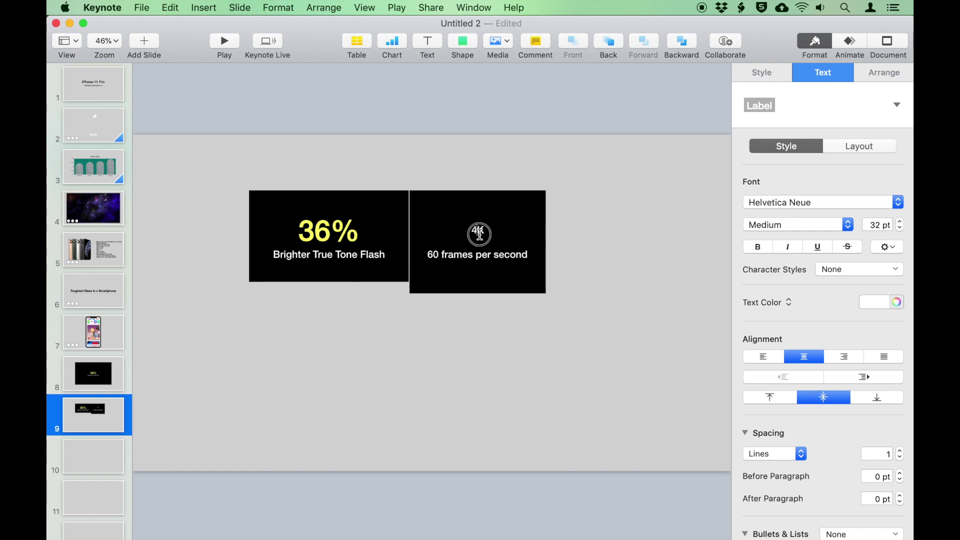
click(898, 222)
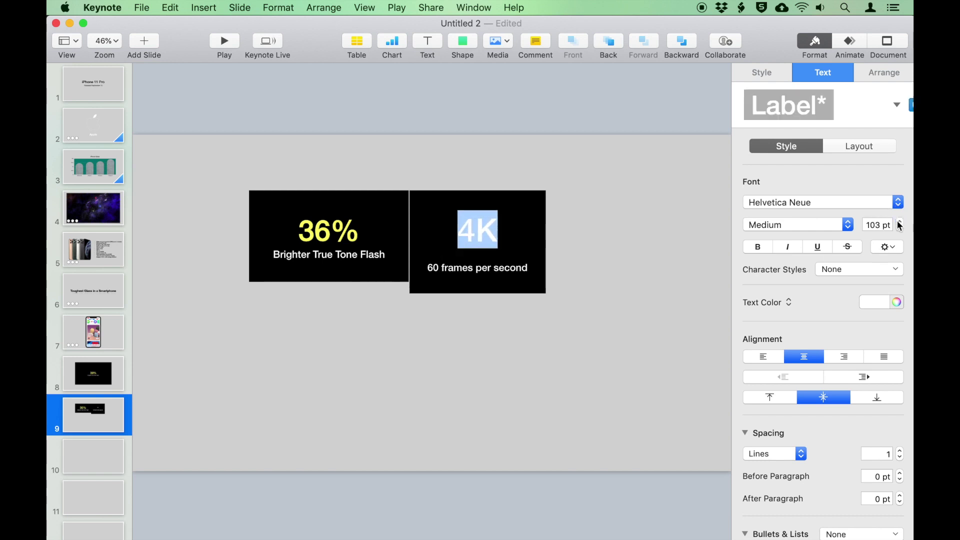
click(891, 249)
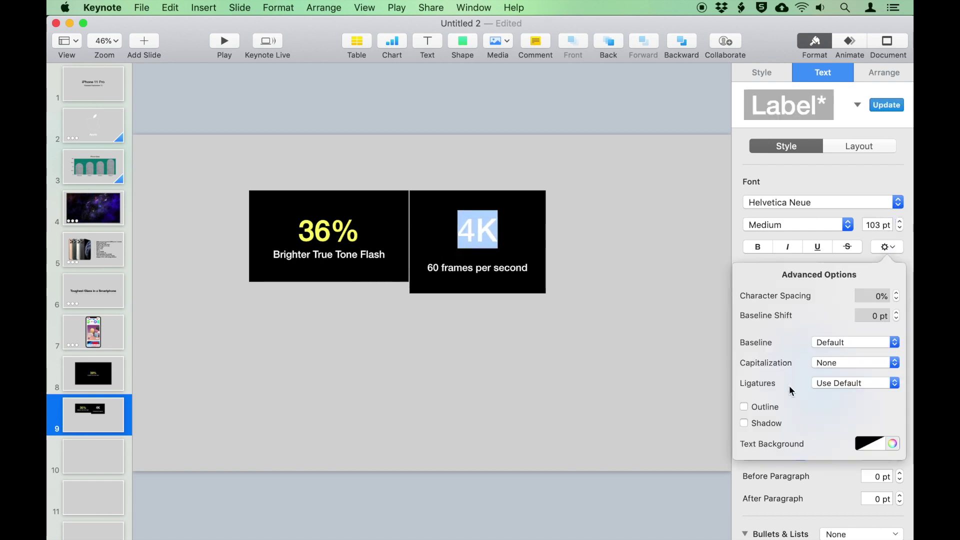
click(744, 407)
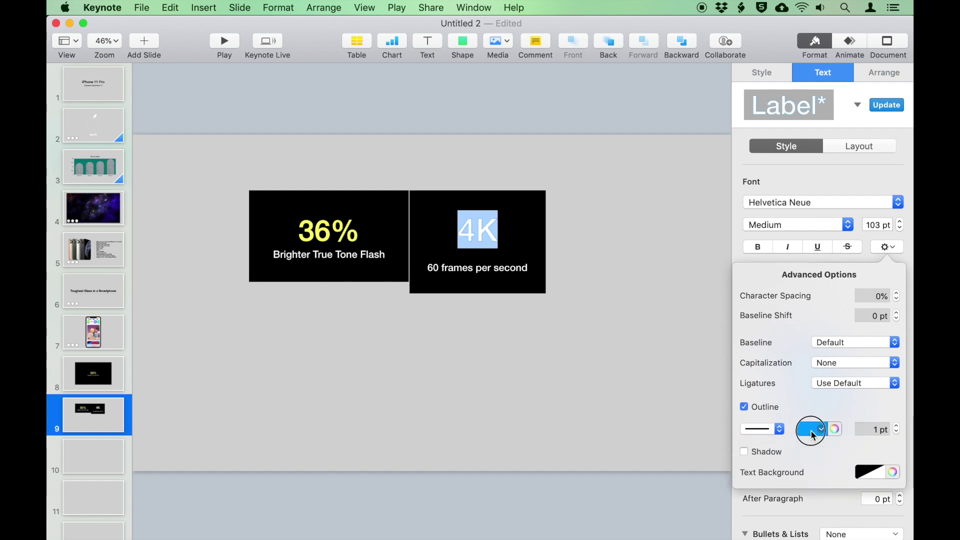
click(813, 430)
click(807, 497)
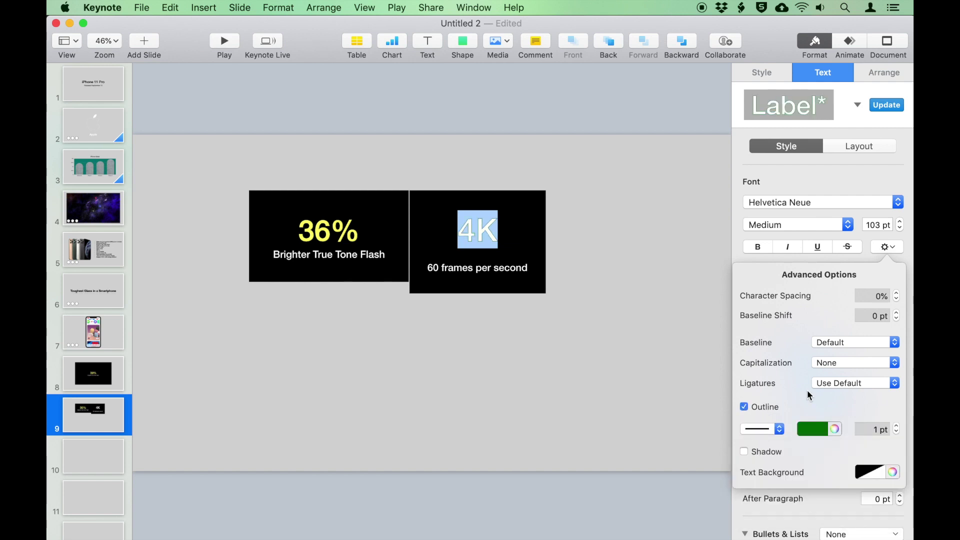
Step: Set the "4K" text to 102 pt, black and bold
click(899, 229)
click(878, 302)
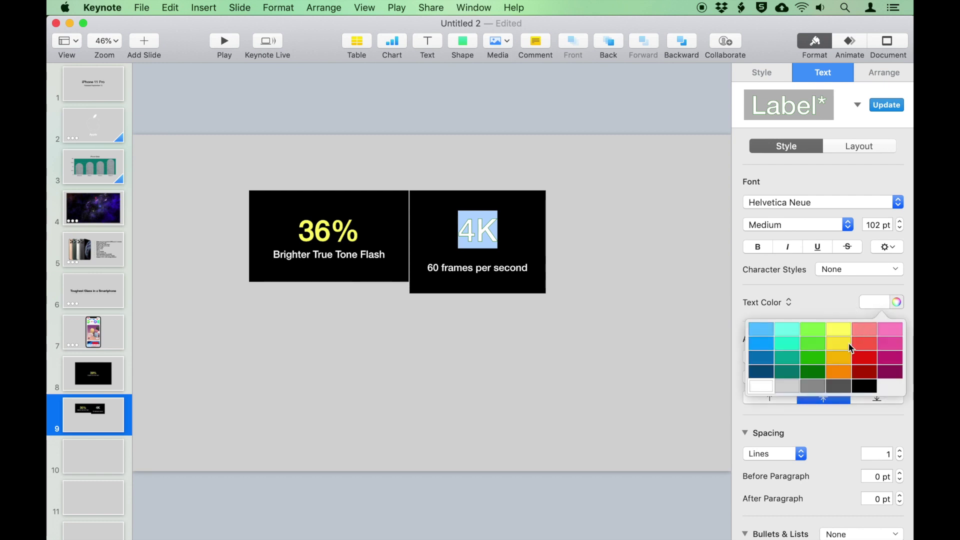
click(864, 388)
click(757, 247)
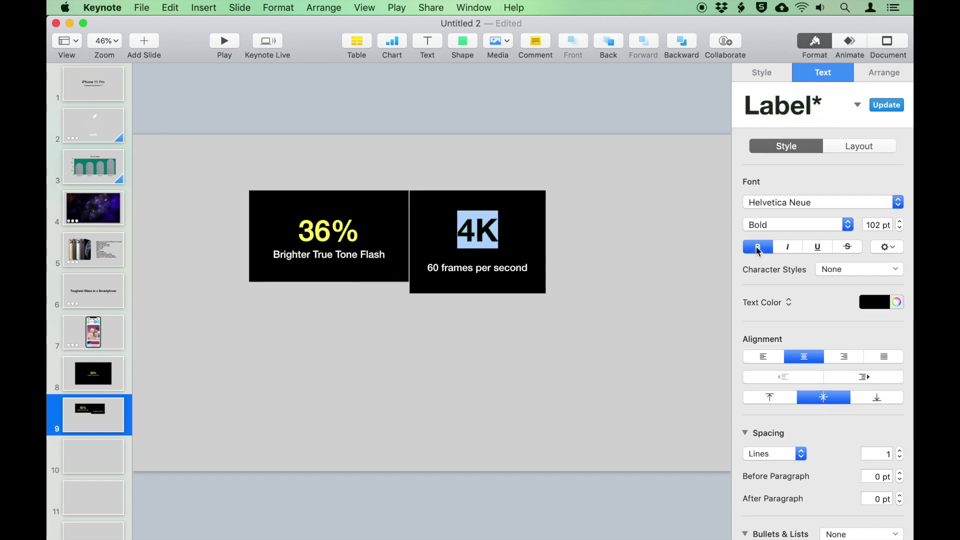
Step: Thicken the green outline of the "4K" text to about 3 pt
click(888, 246)
click(898, 426)
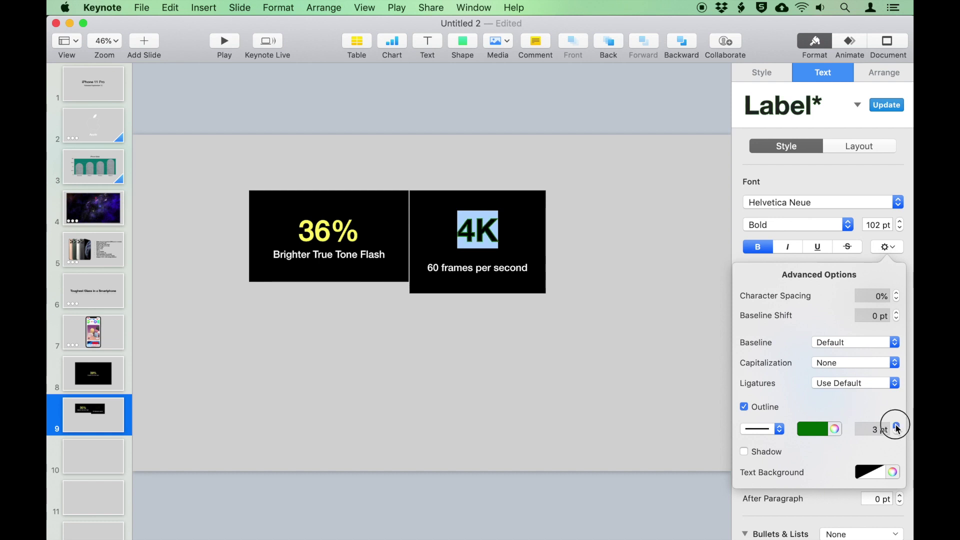
click(898, 426)
click(675, 308)
Step: Insert a tall third black rectangle directly right of the 4K tile, about twice its height
click(466, 48)
drag(360, 140, 678, 391)
click(759, 266)
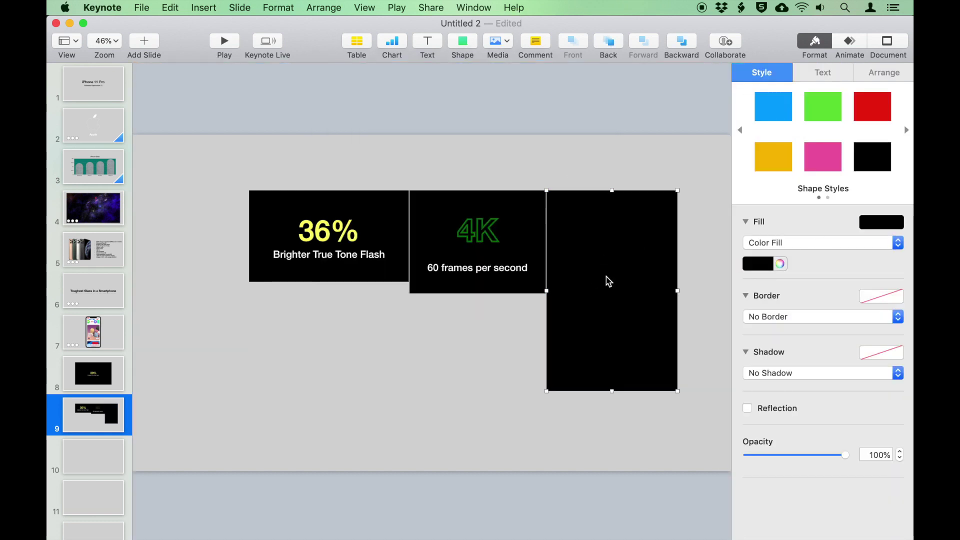
Step: Enter "iPhone 11 Pro" and, on a new line, "Lasts 4 Hours more than iPhone XS" in the tall black rectangle
double_click(607, 278)
text(iPhone 11 Pro)
key(Return)
text(Lasts 4 Hours more than iphone XS)
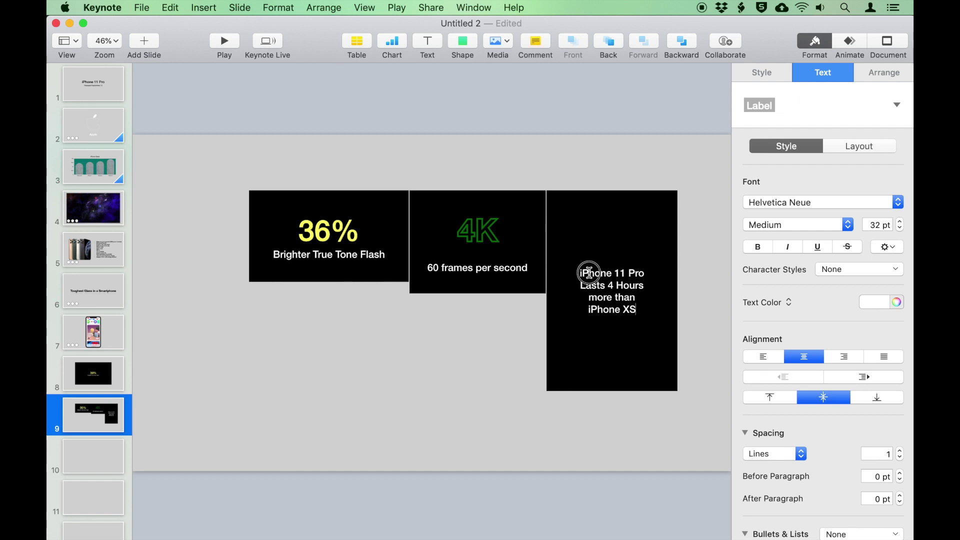
Step: Colour all the text in the iPhone 11 Pro tile green and enlarge it until it nearly fills the tile's width
key(super+a)
click(874, 302)
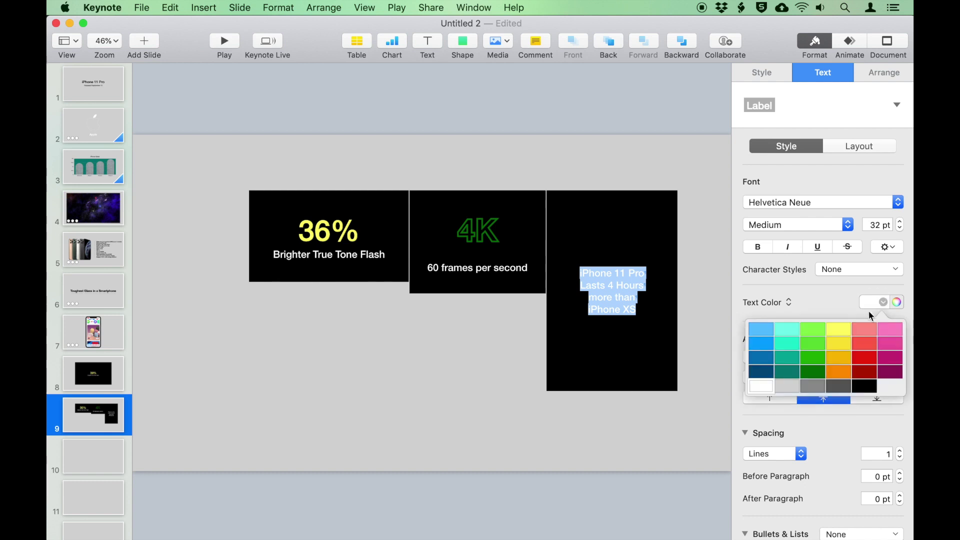
click(817, 359)
click(900, 221)
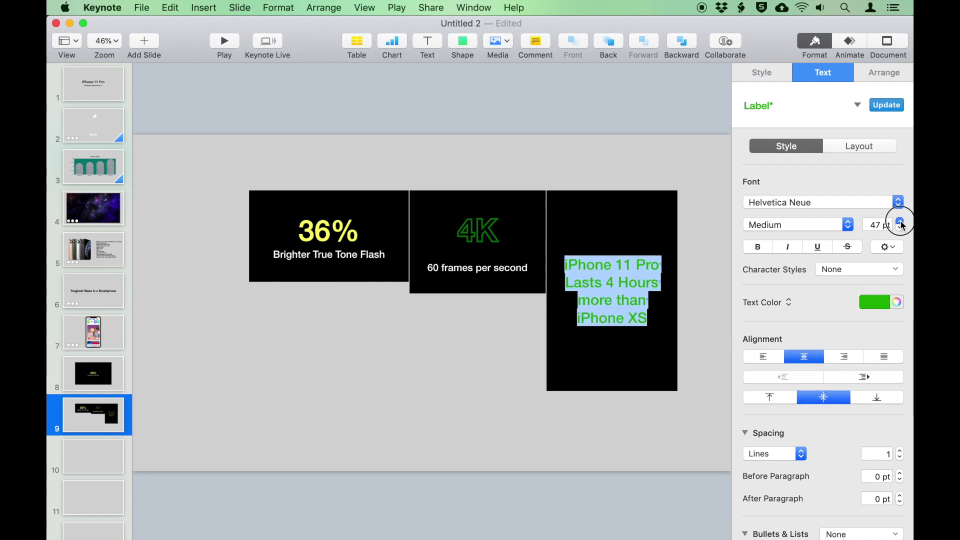
click(628, 420)
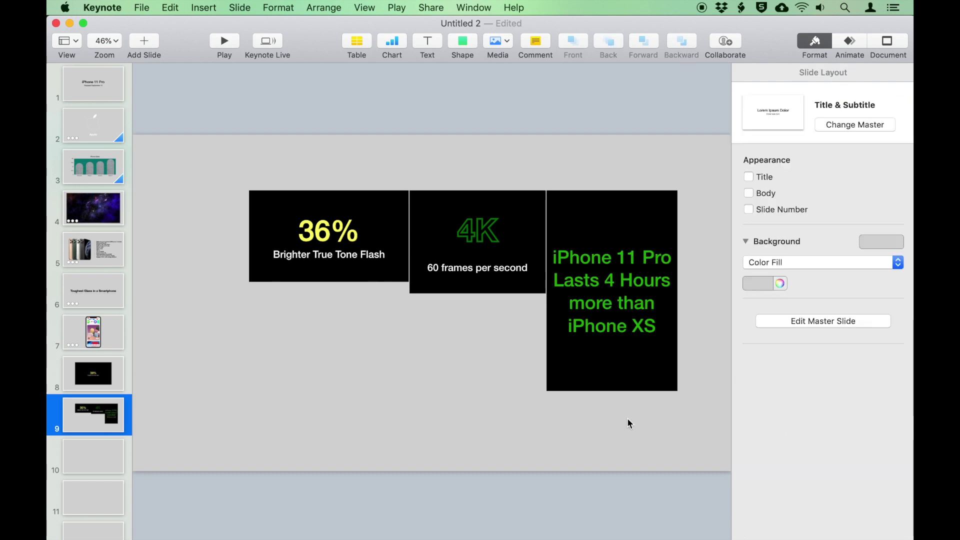
Step: Insert a square just below the 36% tile and shift all the tiles together to the left and slightly down
click(463, 42)
drag(455, 153, 266, 303)
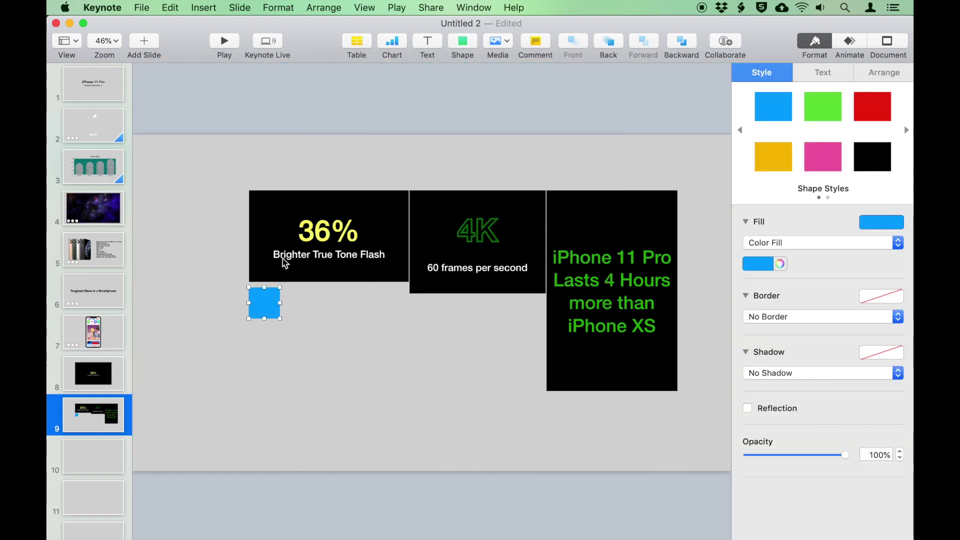
drag(227, 156, 586, 382)
click(400, 360)
Step: Apply the black shape style to the new square and stretch it to about 504 pt wide and well down below the 36% tile
click(233, 315)
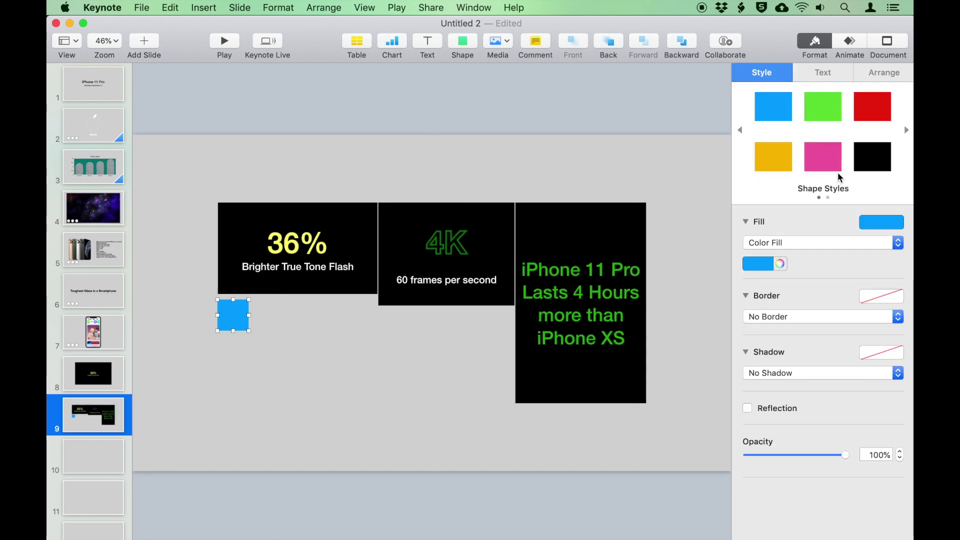
click(865, 157)
drag(249, 315, 378, 314)
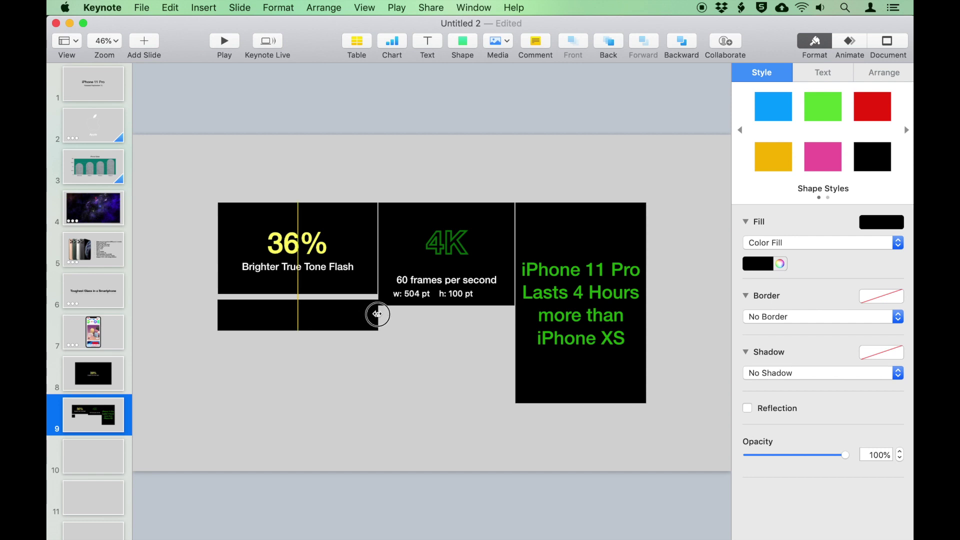
drag(298, 330, 294, 409)
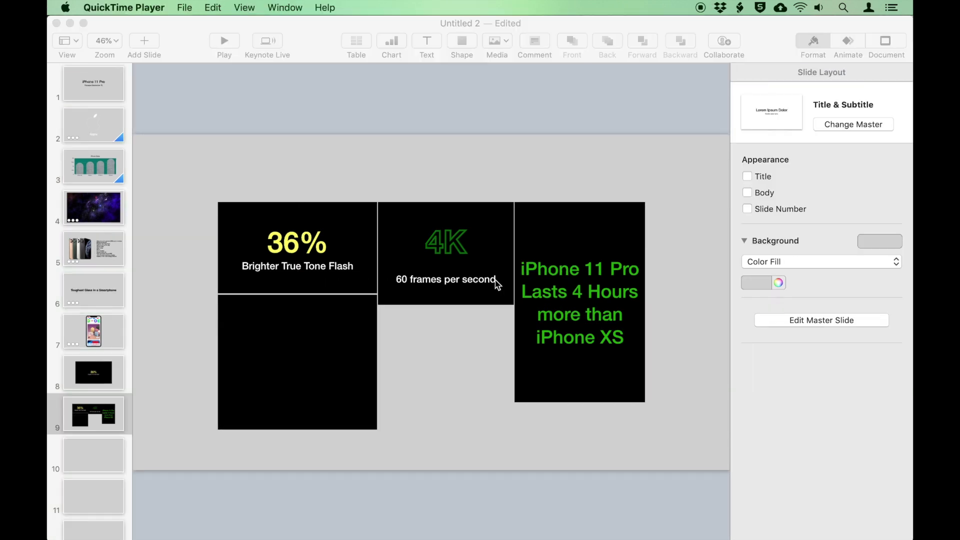
click(568, 450)
Step: Switch to Finder, add the "A1 bionic chip" image from Downloads onto the empty black tile, and scale it down to fit
key(super+Tab)
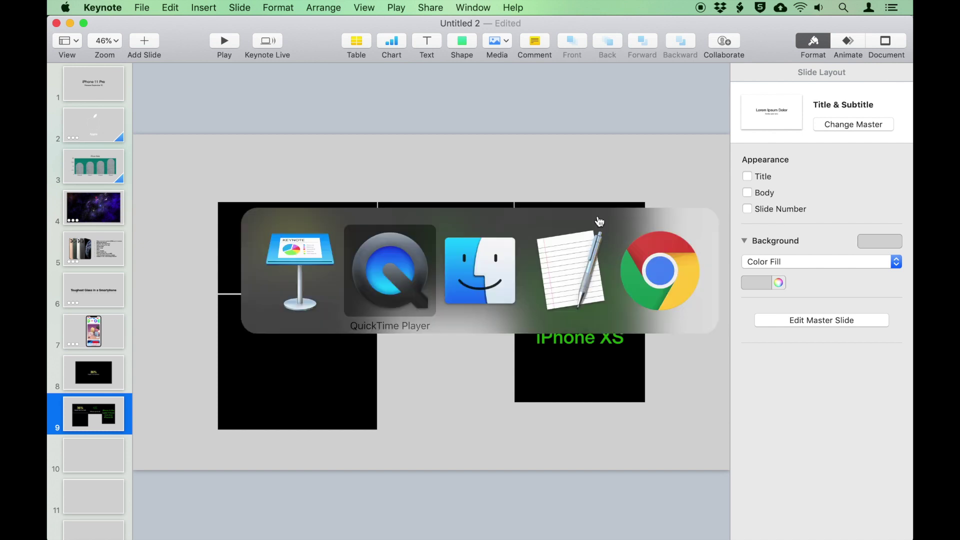
click(464, 279)
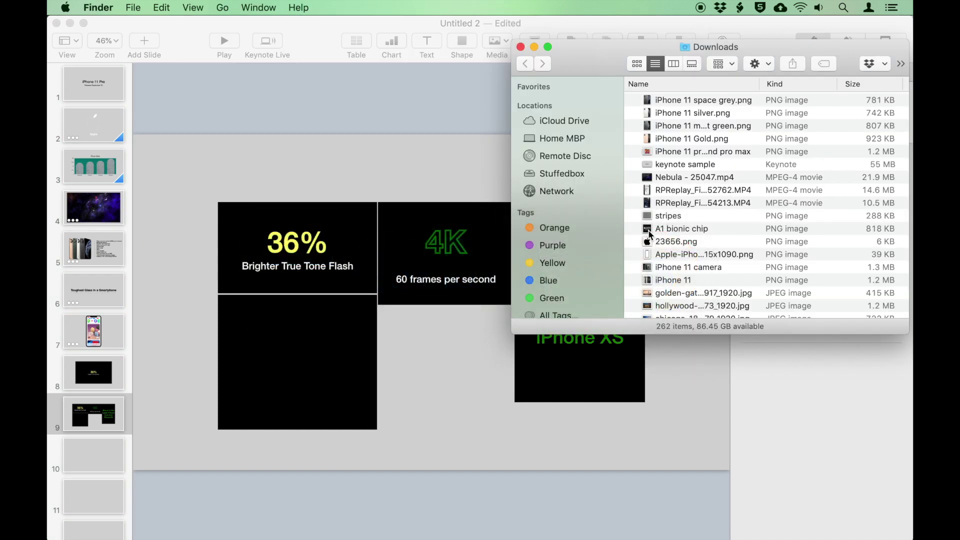
drag(649, 233, 299, 384)
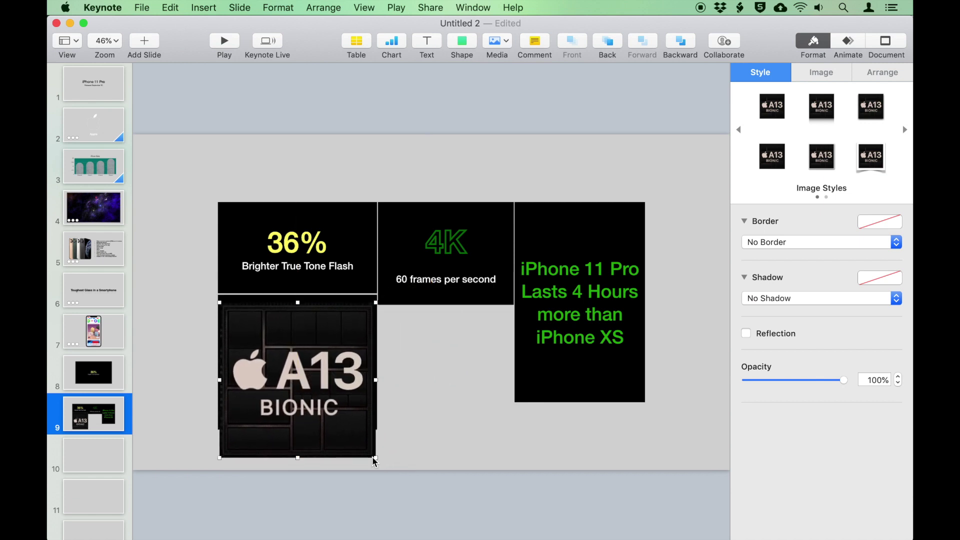
drag(373, 458, 354, 392)
Step: Enlarge the black rectangle behind the A13 Bionic image slightly and centre the image on it
click(296, 429)
drag(298, 433, 297, 437)
drag(302, 399, 302, 403)
Step: Widen the 36% tile leftwards to about 528 pt and shift the 4K and iPhone 11 Pro tiles slightly to the right
click(272, 267)
drag(218, 248, 214, 247)
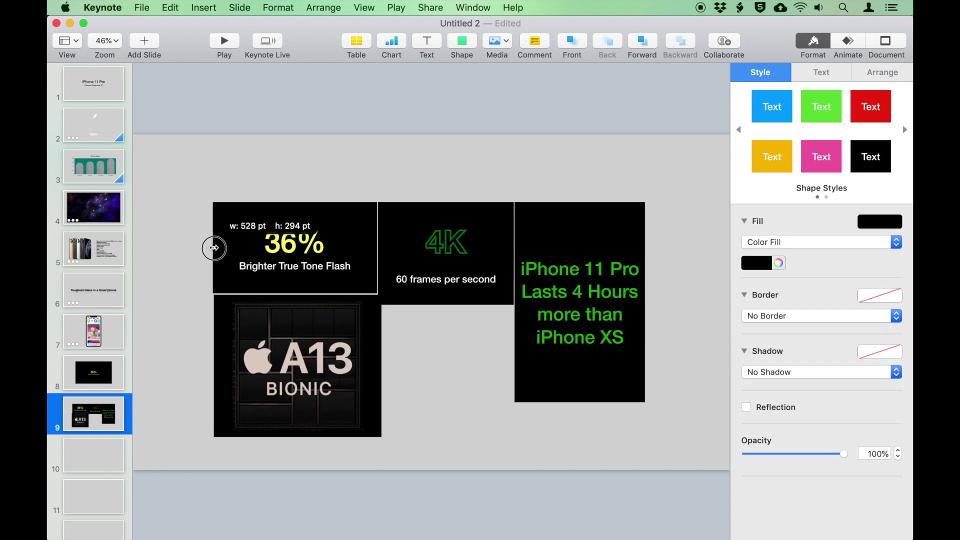
click(550, 280)
shift+click(471, 272)
drag(472, 272, 479, 272)
Step: Extend the 36% tile's right edge to match the chip tile and stretch the iPhone 11 Pro tile down to the chip tile's lower edge
click(350, 254)
drag(375, 246, 380, 246)
click(586, 390)
drag(588, 402, 587, 438)
Step: Increase the saturation and exposure of the A13 Bionic chip image
click(331, 359)
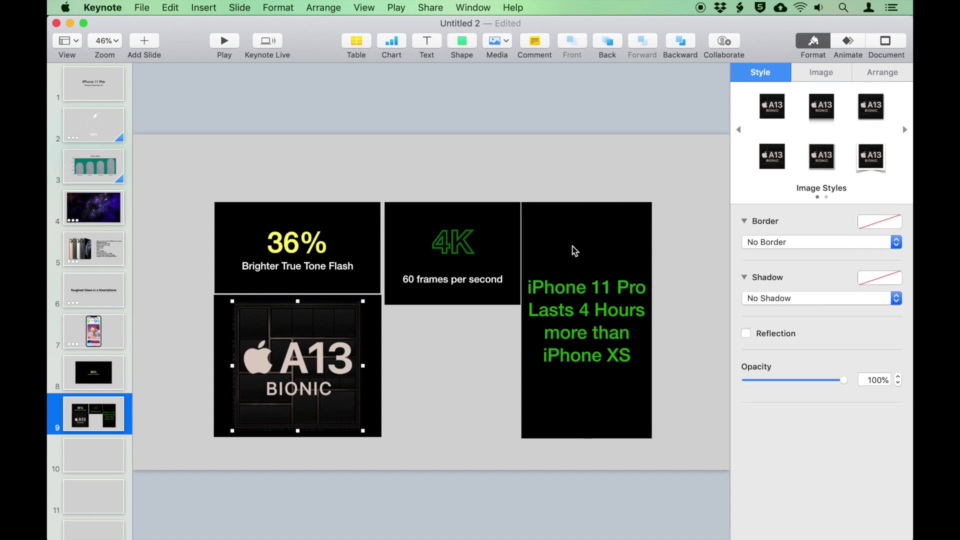
click(814, 75)
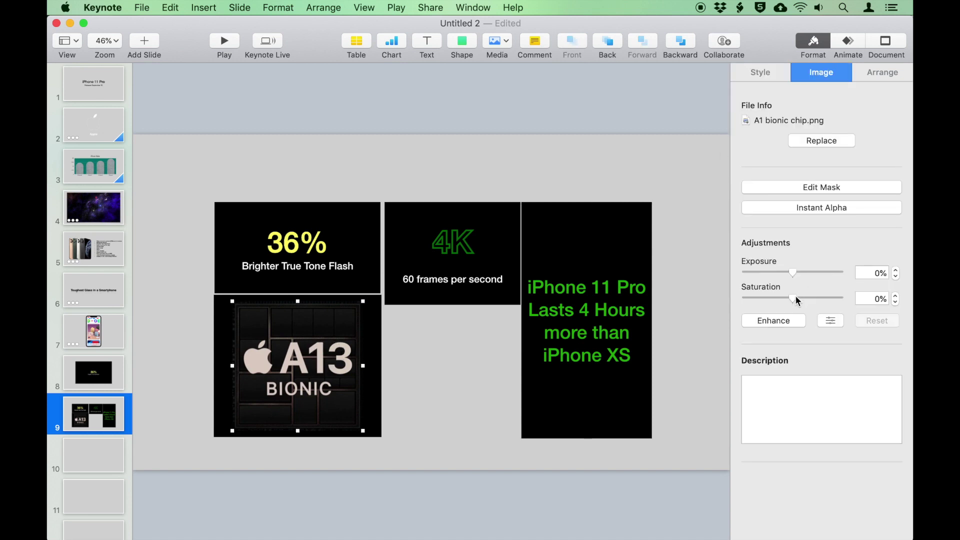
drag(796, 299, 827, 299)
drag(793, 273, 823, 273)
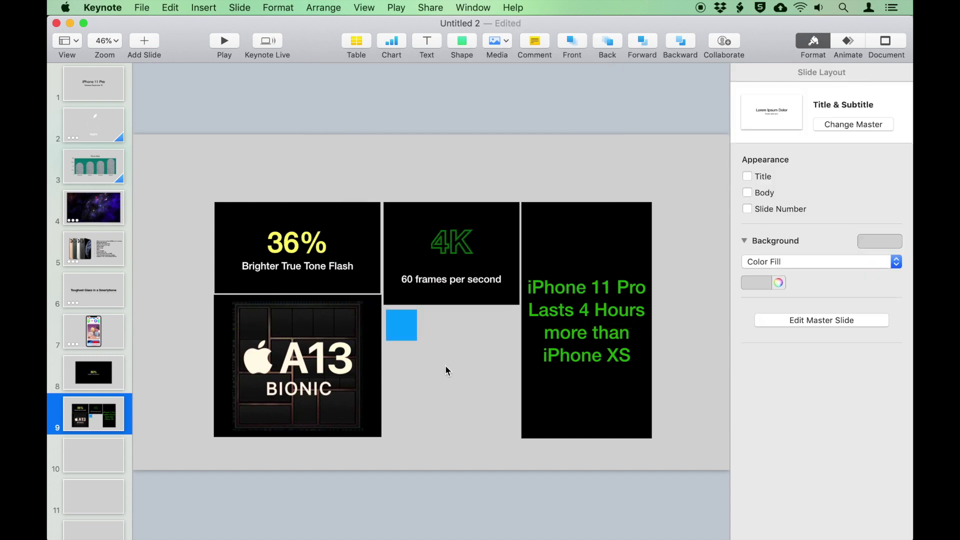
Step: Fit two small side-by-side squares beneath the 4K tile, spanning its width, and give both the black shape style
drag(416, 339, 452, 339)
click(431, 344)
click(475, 343)
drag(448, 400, 463, 353)
click(870, 156)
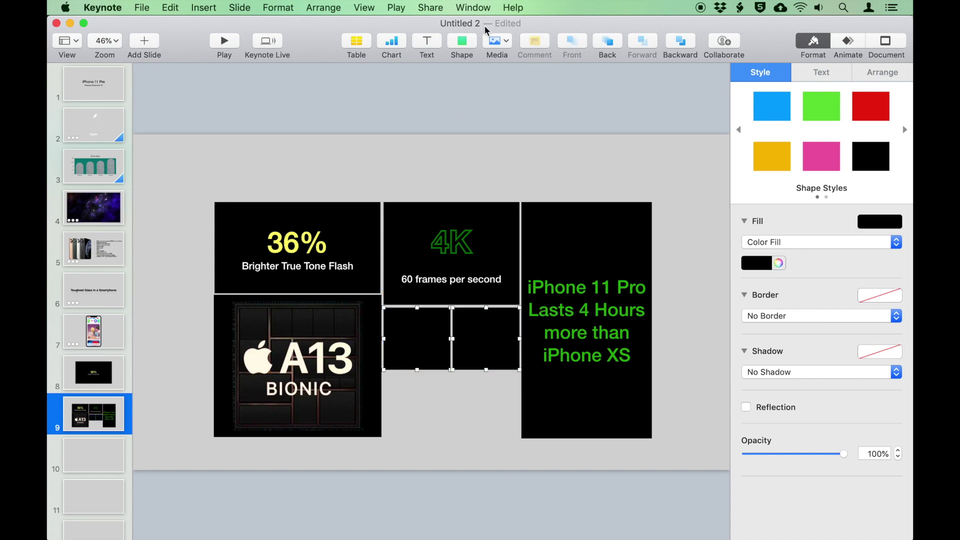
Step: Add a wide rectangle beneath the two small tiles, reaching the chip tile's lower edge, and style it black
click(461, 41)
click(442, 117)
drag(433, 302, 520, 389)
drag(452, 403, 451, 439)
click(870, 156)
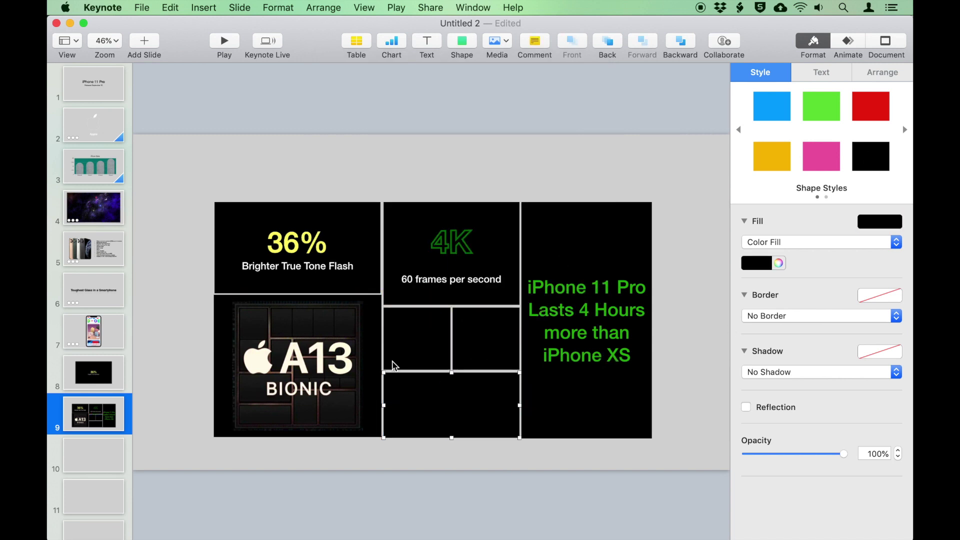
Step: Search the shape library for lightning and place a lightning bolt on the small black tile beside the A13 chip tile
click(406, 356)
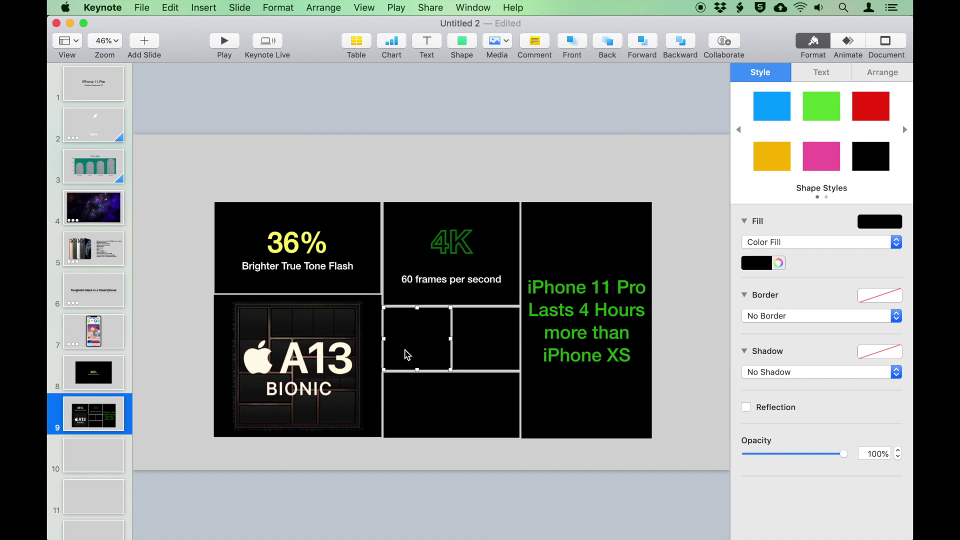
click(462, 41)
click(460, 69)
text(lightning)
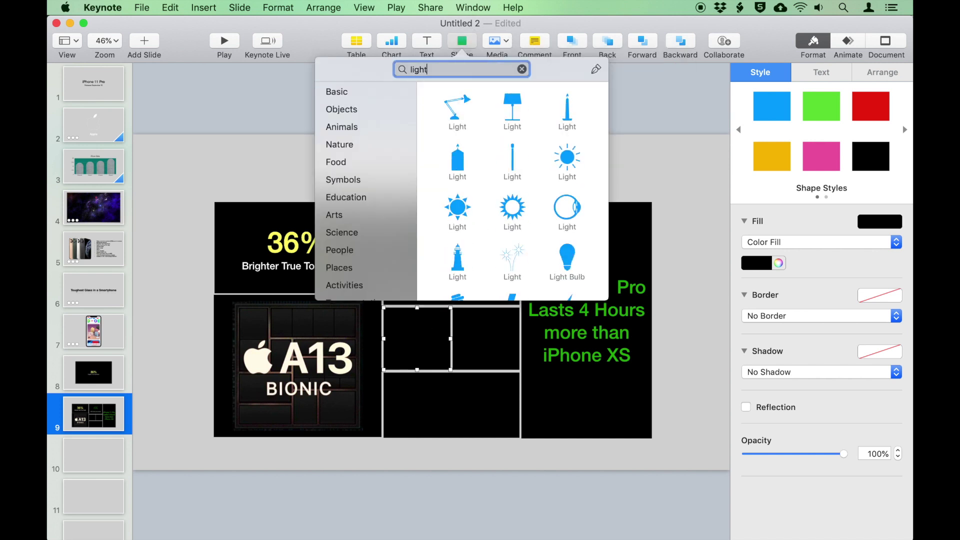
drag(512, 101, 420, 332)
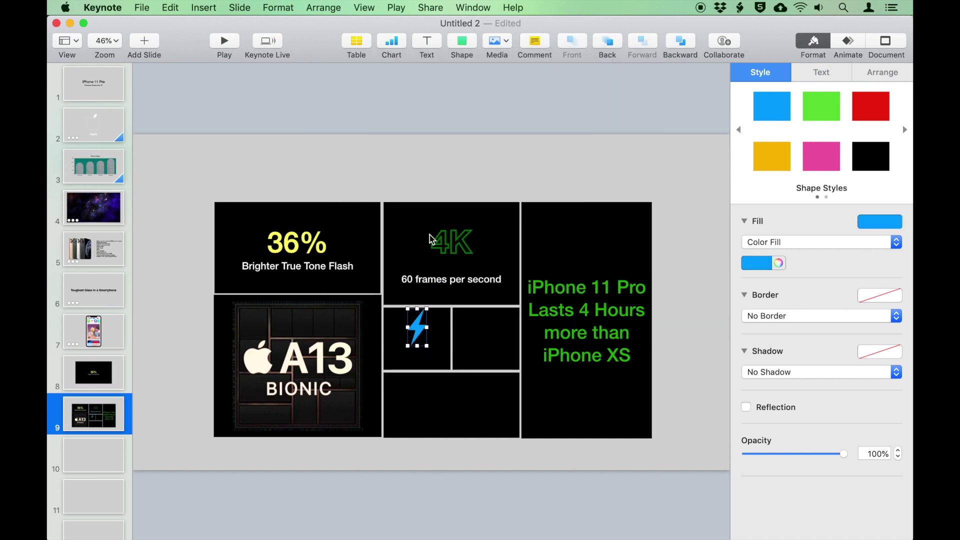
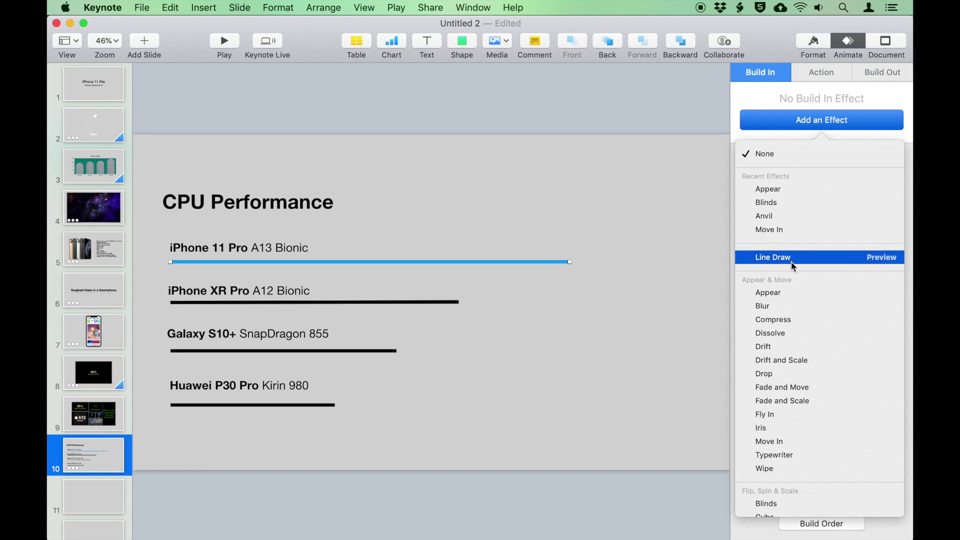
Step: Apply a Line Draw build-in effect to the blue line under iPhone 11 Pro on the CPU Performance slide
click(791, 261)
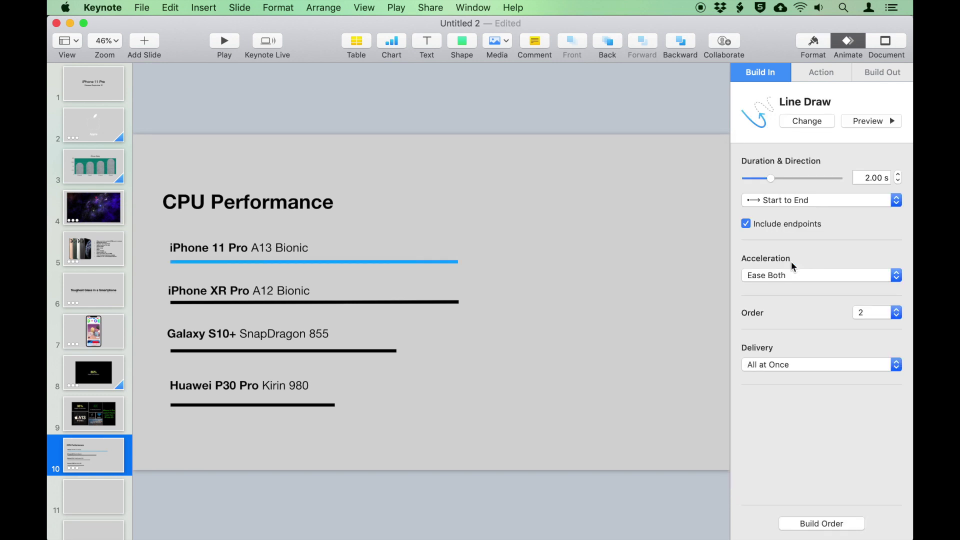
key(Escape)
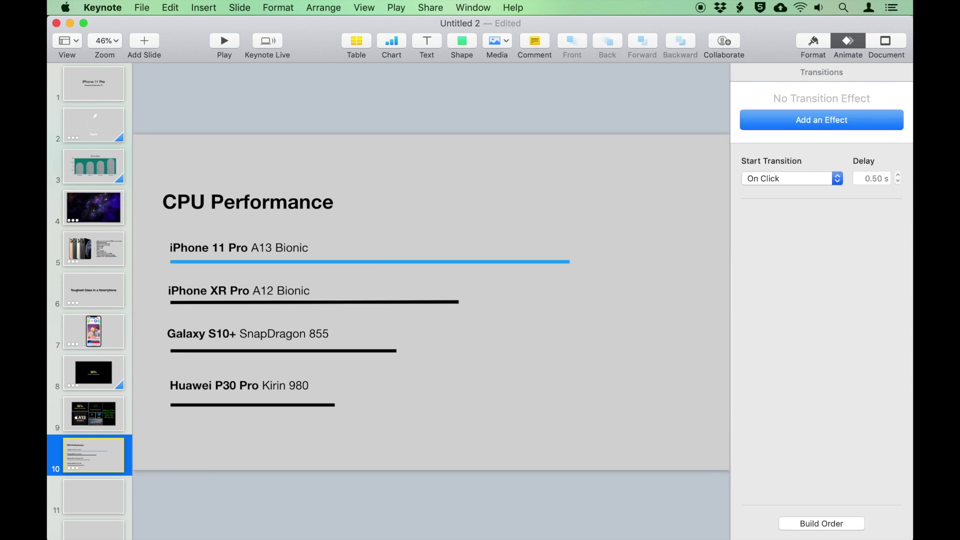
Step: Join the line's build to the iPhone 11 Pro text build, start it With Build 1, and preview the animation
click(845, 524)
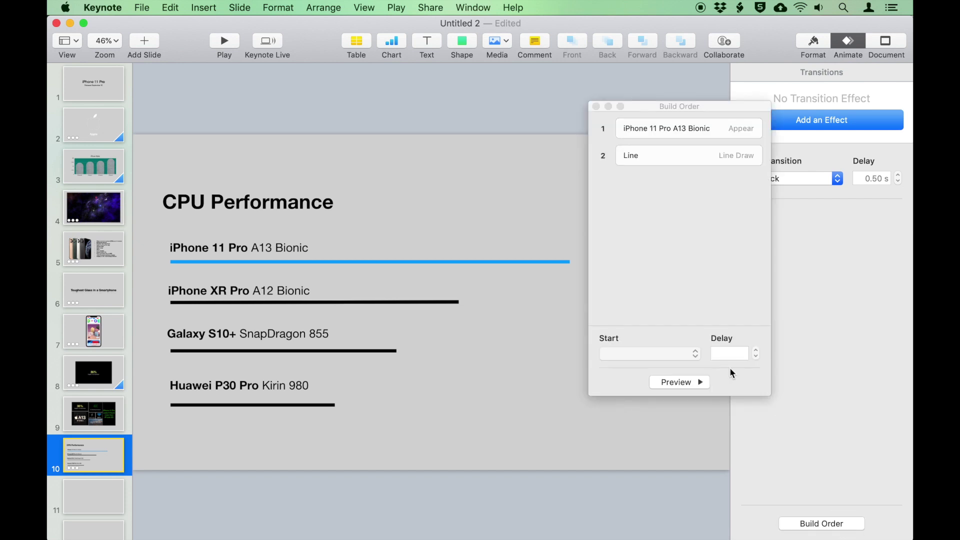
mouse_move(661, 153)
mouse_down()
mouse_move(660, 133)
mouse_move(664, 140)
mouse_up()
click(659, 121)
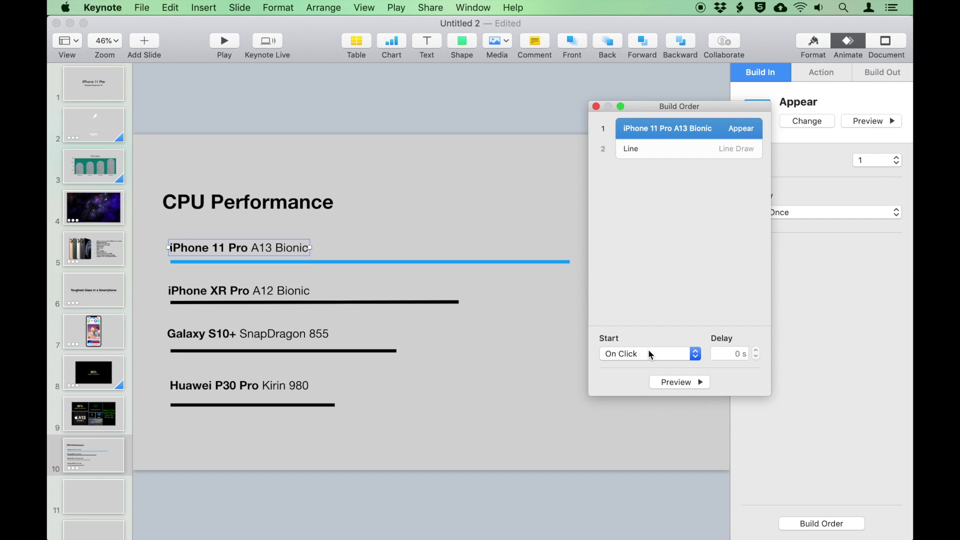
click(670, 150)
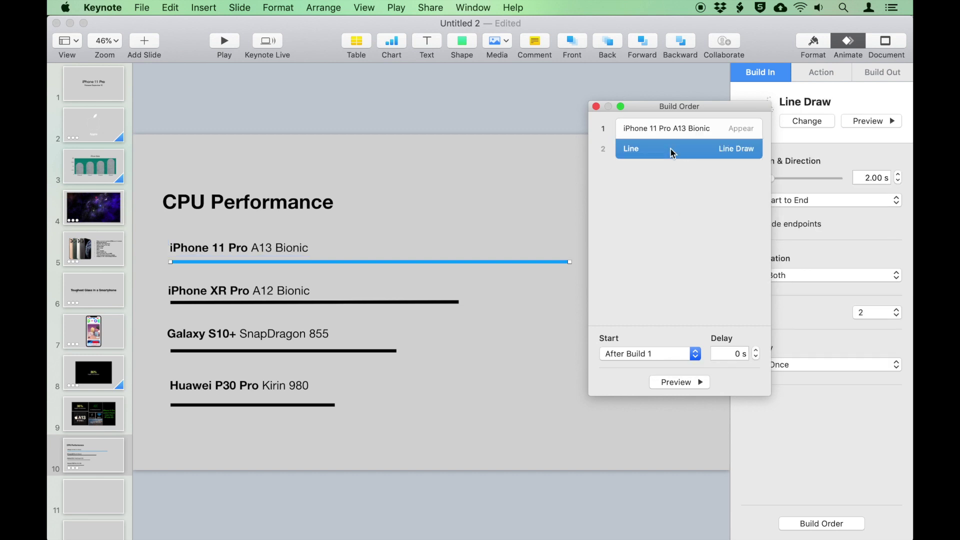
click(652, 354)
click(652, 365)
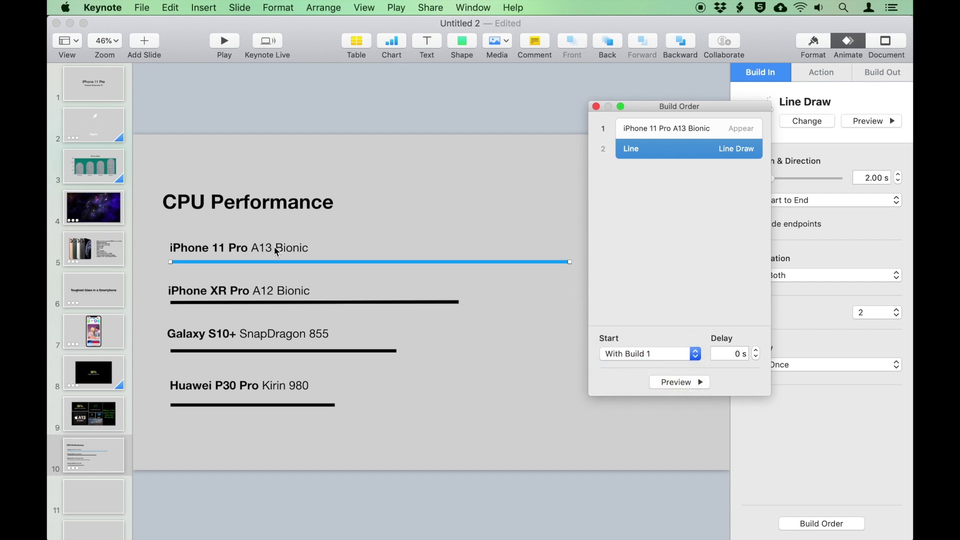
click(680, 383)
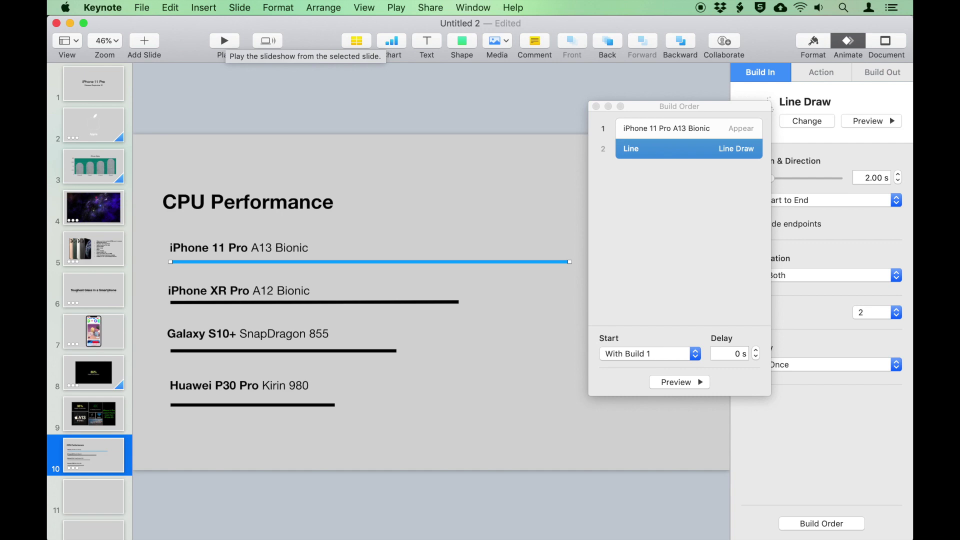
click(596, 106)
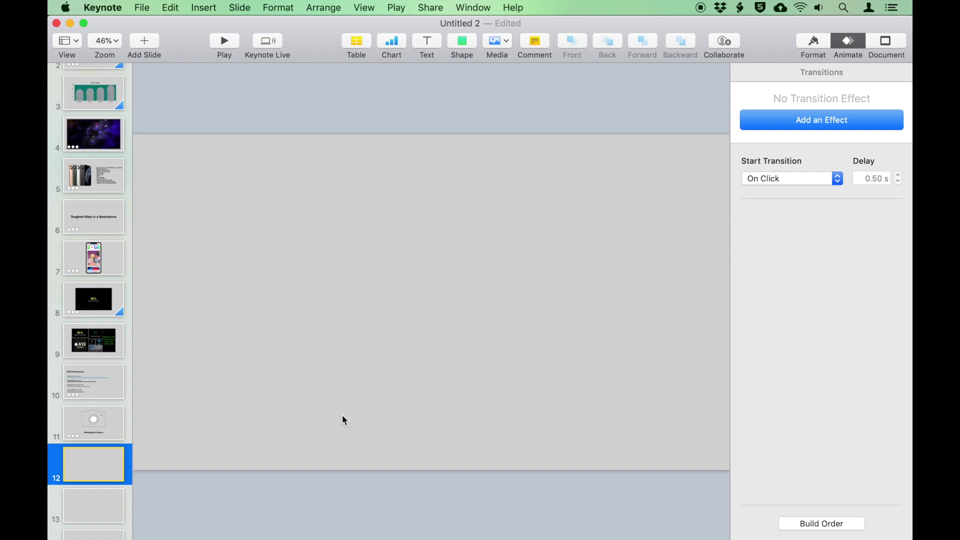
Step: Switch to Finder and add the "iPhone 11 camera" image from Downloads to empty slide 12, centring it horizontally
key(super+Tab)
key(super+Tab)
key(super+Tab)
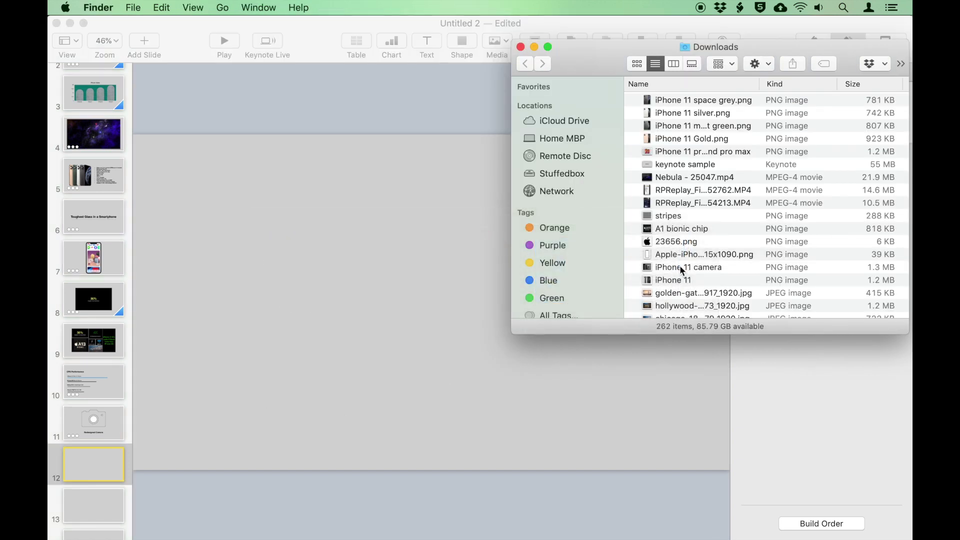
drag(679, 267, 451, 276)
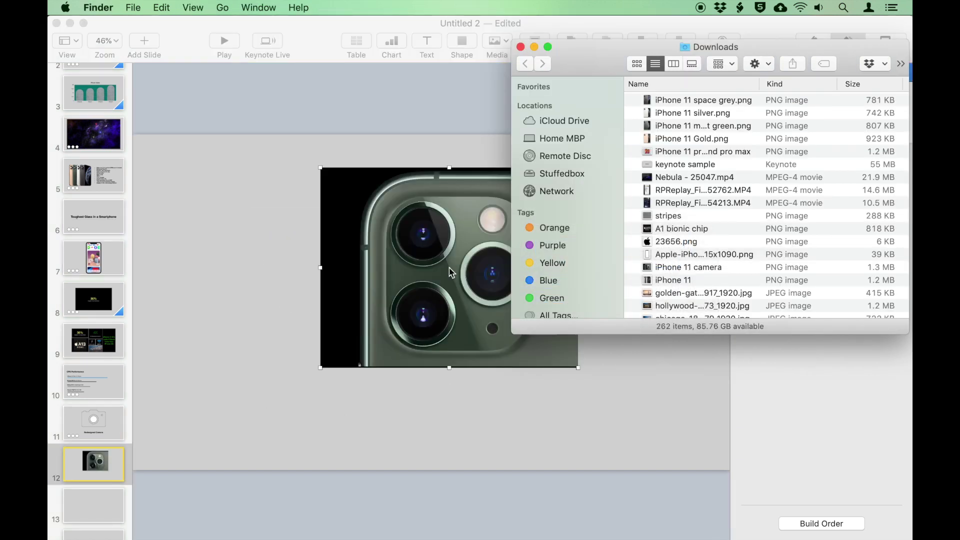
click(449, 270)
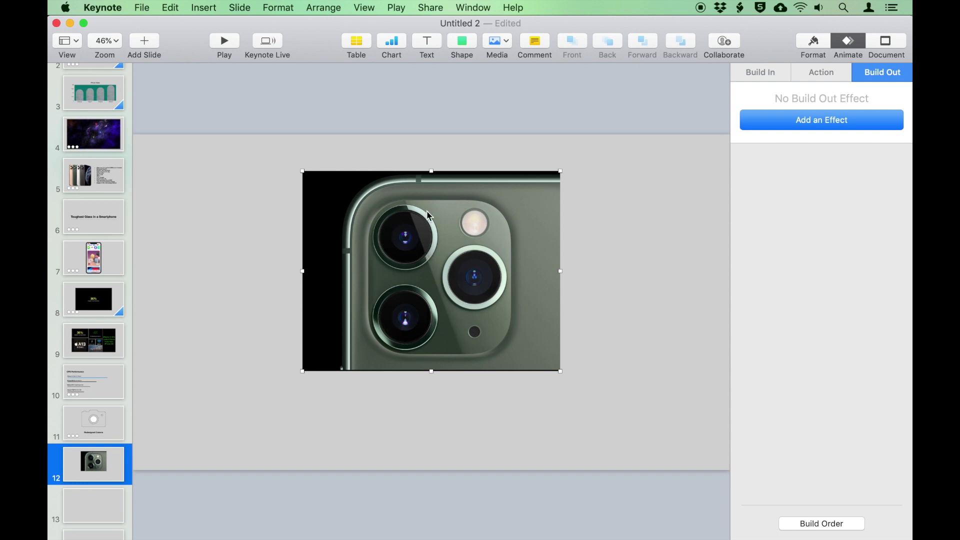
Step: Mask the camera image with a rounded rectangle of about 480 by 527 pt around the lenses and centre it
click(278, 8)
mouse_move(304, 97)
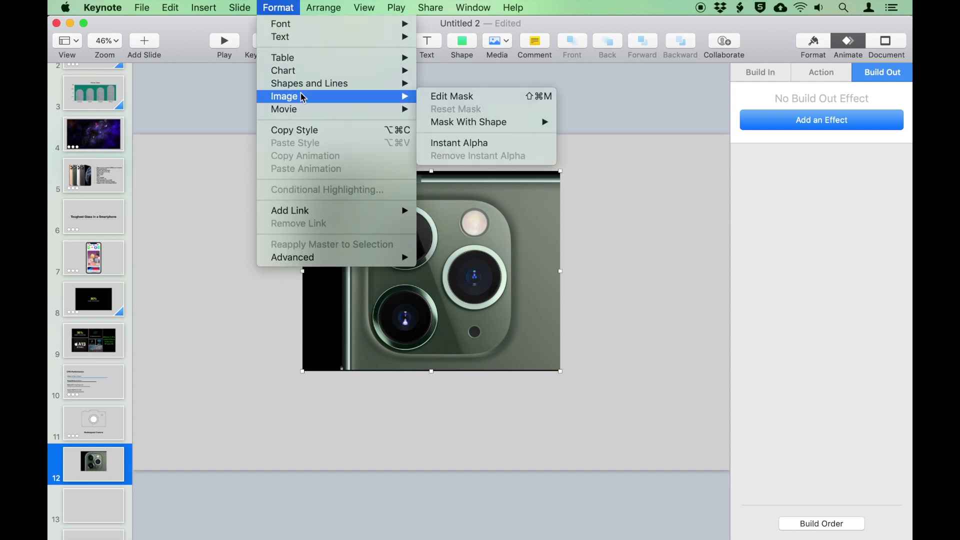
mouse_move(481, 125)
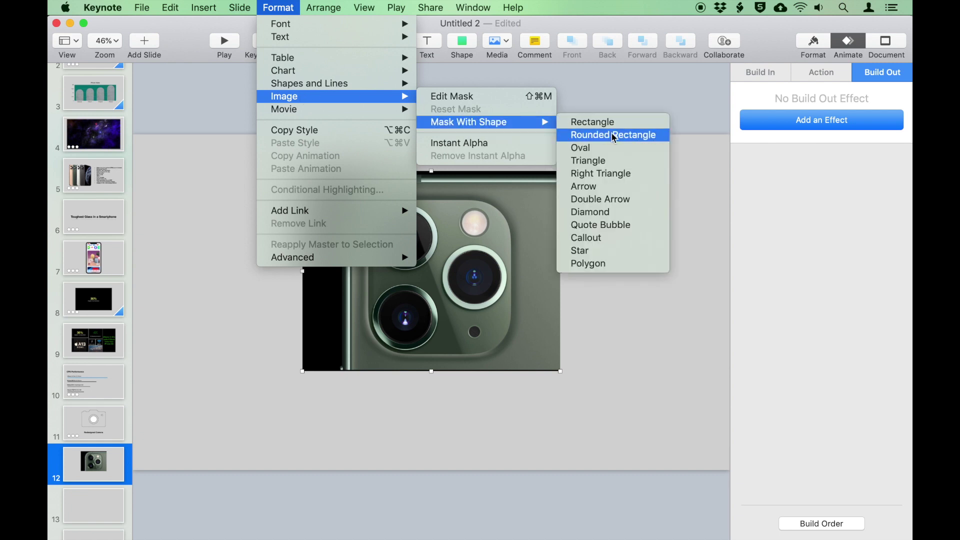
click(625, 138)
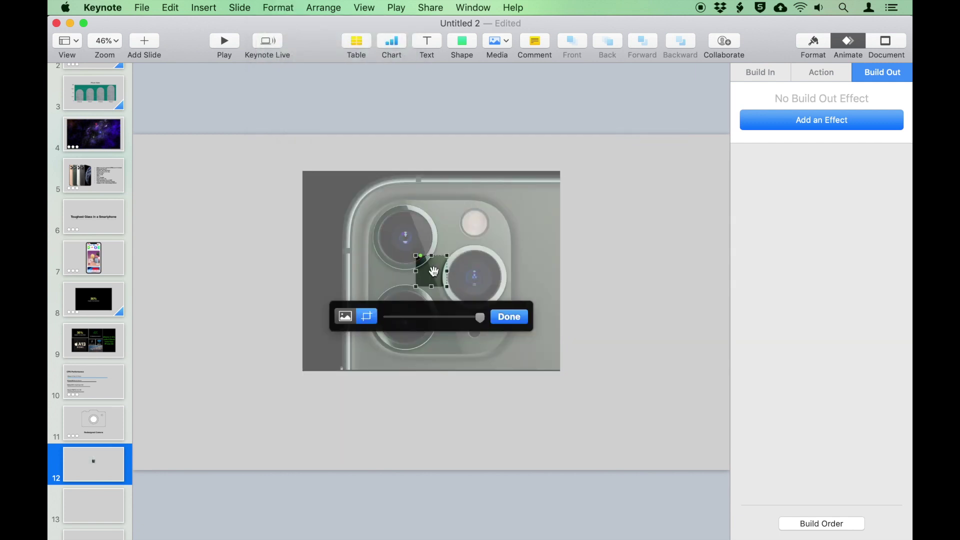
drag(415, 256, 366, 196)
drag(446, 287, 515, 359)
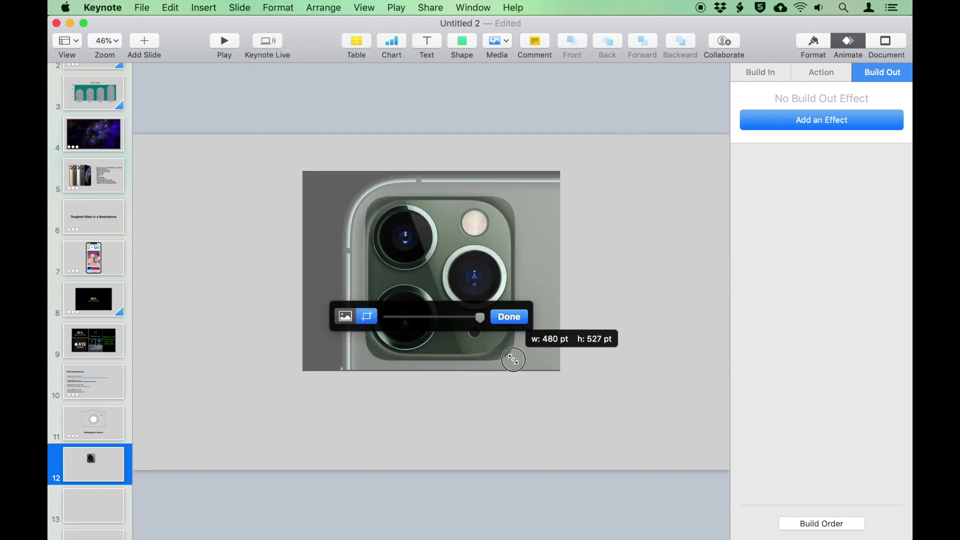
click(345, 316)
click(509, 322)
drag(447, 305, 440, 306)
Step: Add a text box beside the upper lens with the 12MP regular camera lines (26mm f/1.8, Optical image stabilization) copied from TextEdit
drag(427, 41, 269, 220)
key(super+Tab)
key(super+Tab)
key(super+Tab)
key(super+Tab)
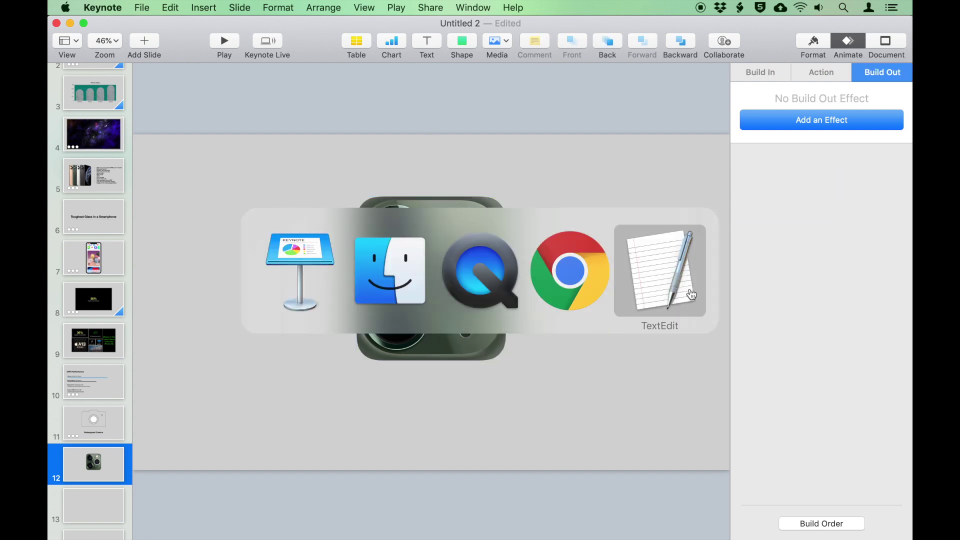
drag(720, 184, 590, 170)
key(super+c)
key(super+Tab)
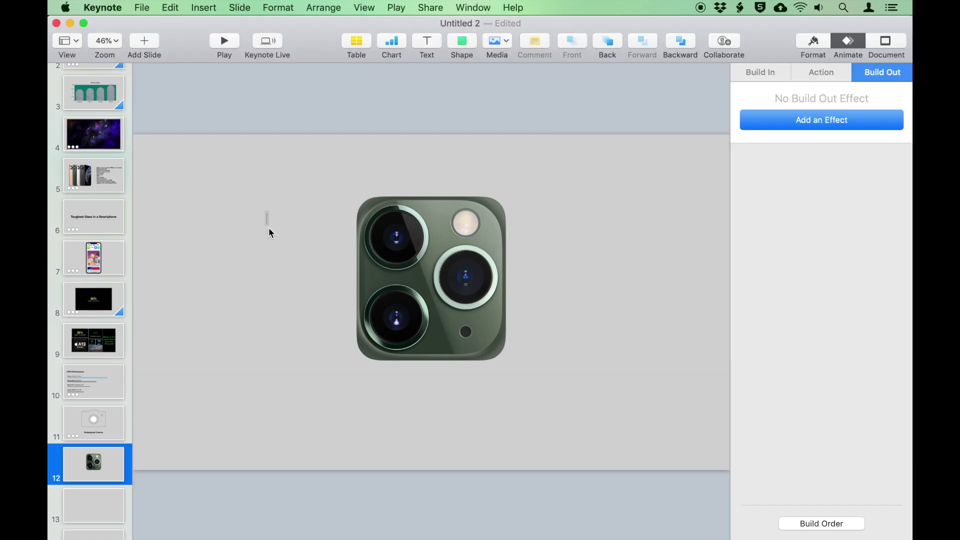
key(super+v)
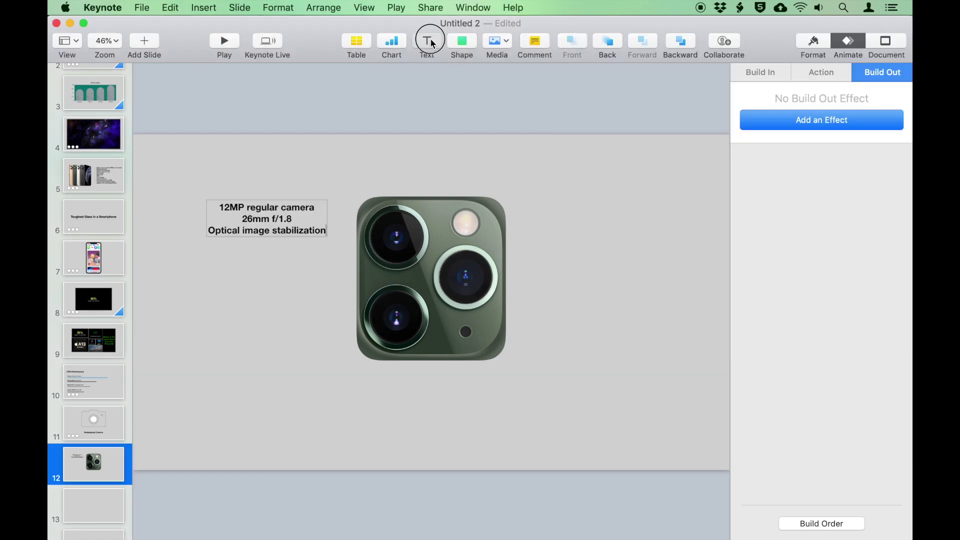
Step: Add a text box beside the middle lens with the 12MP ultra-wide camera lines (13mm f/2.4, 120-degree field of view) from TextEdit
drag(427, 40, 564, 284)
double_click(562, 281)
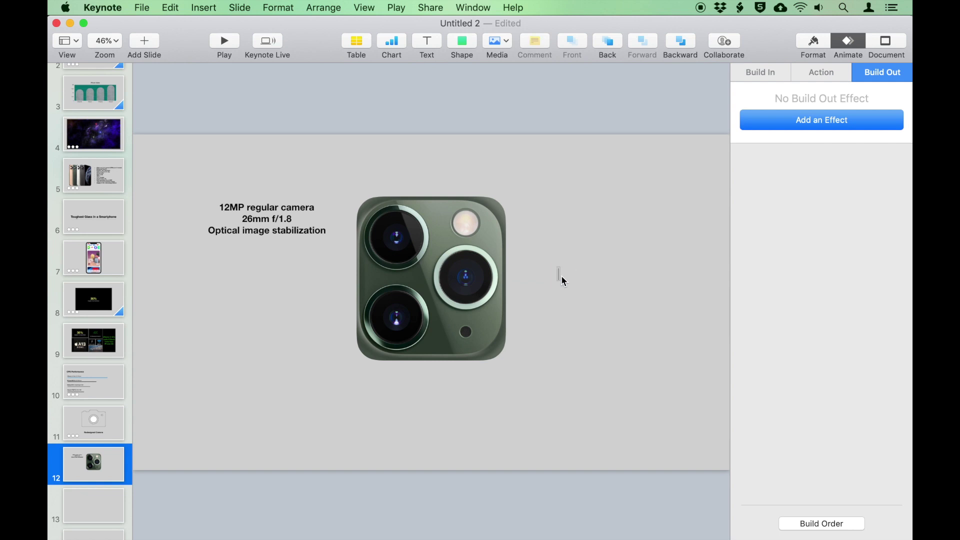
key(super+Tab)
drag(711, 220, 589, 203)
key(super+c)
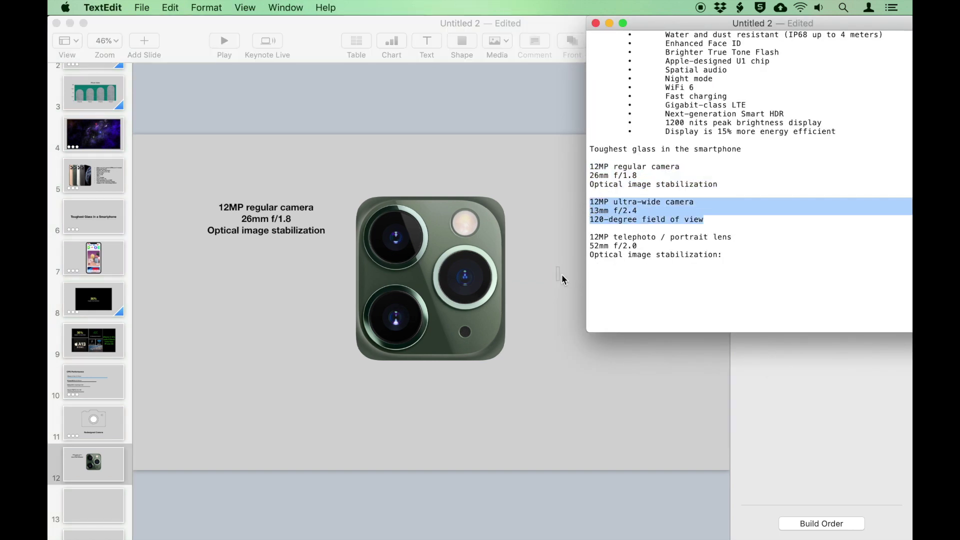
key(super+Tab)
key(super+v)
Step: Add a caption below the camera reading "12MP telephoto / portrait lens", "52mm f/2.0" and "Optical image stabilization"
drag(427, 42, 407, 397)
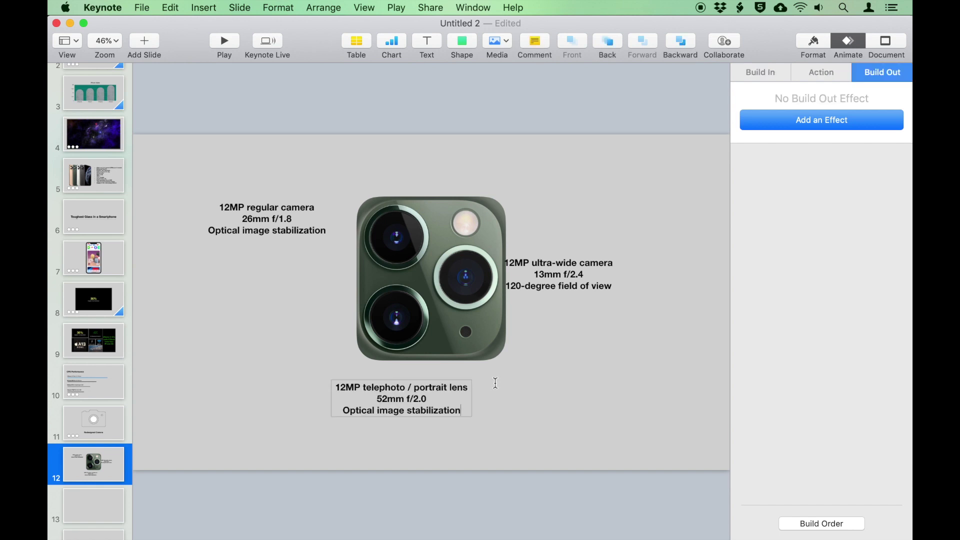
click(495, 383)
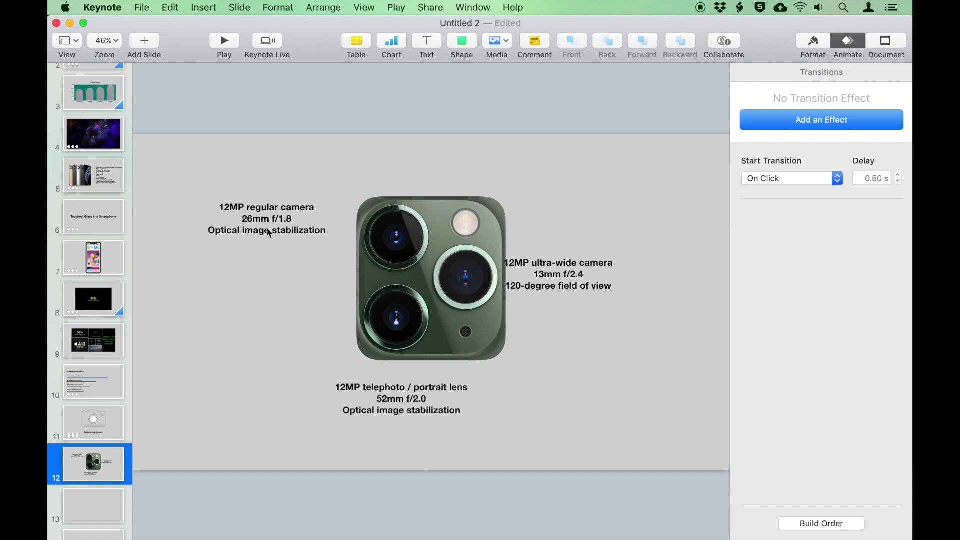
Step: Right-align the regular camera caption's text and left-align the ultra-wide camera caption's text
click(268, 218)
click(813, 45)
click(821, 72)
click(842, 355)
click(560, 274)
click(762, 356)
Step: Move the regular, ultra-wide and telephoto captions farther away from the camera image
drag(550, 274, 621, 279)
drag(280, 219, 245, 233)
drag(376, 399, 372, 424)
Step: Draw a horizontal arrow from beneath the regular camera caption to the camera image and colour it yellow
click(462, 42)
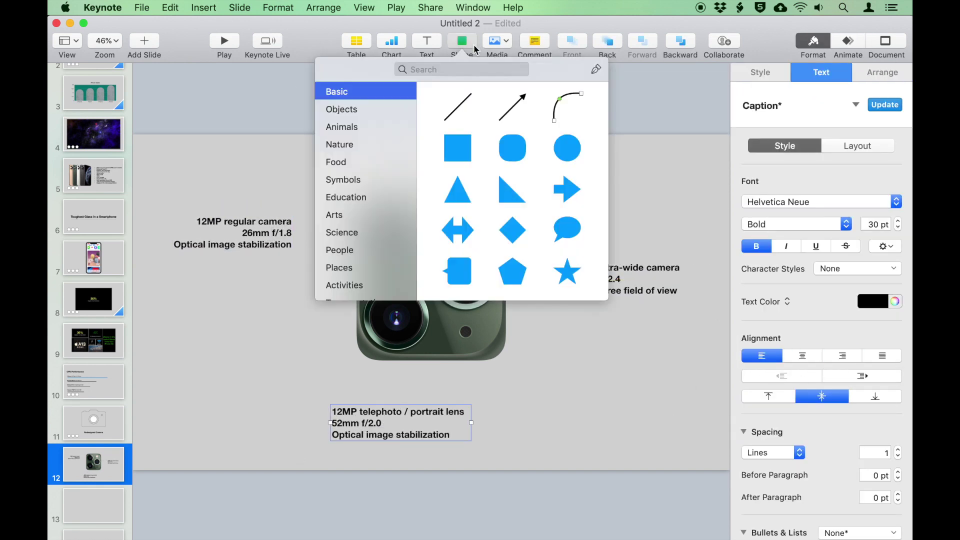
click(512, 103)
drag(432, 302, 213, 257)
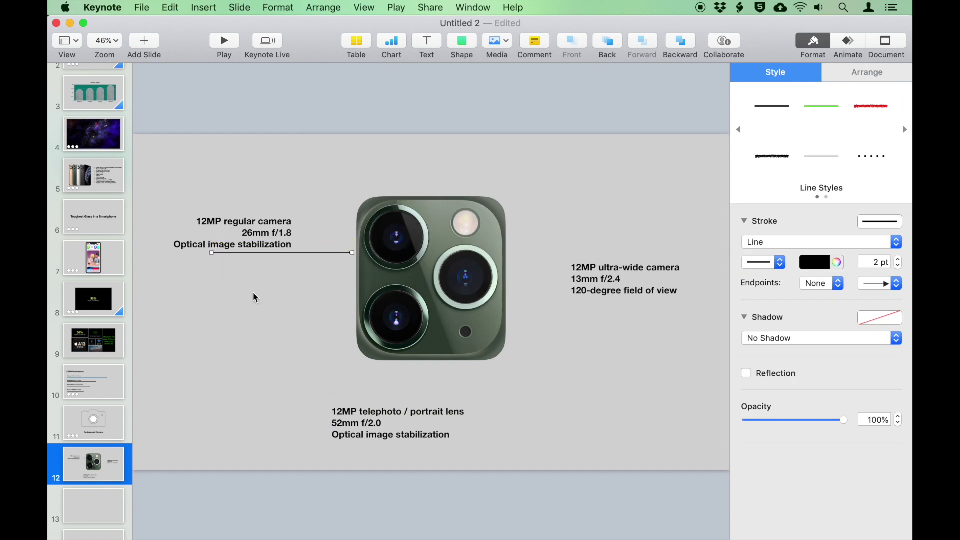
click(815, 262)
Step: Draw an arrow from beneath the ultra-wide camera caption to the camera image and paste the yellow arrow's style onto it
click(462, 43)
drag(512, 103, 514, 300)
drag(695, 235, 514, 280)
click(621, 281)
key(super+alt+v)
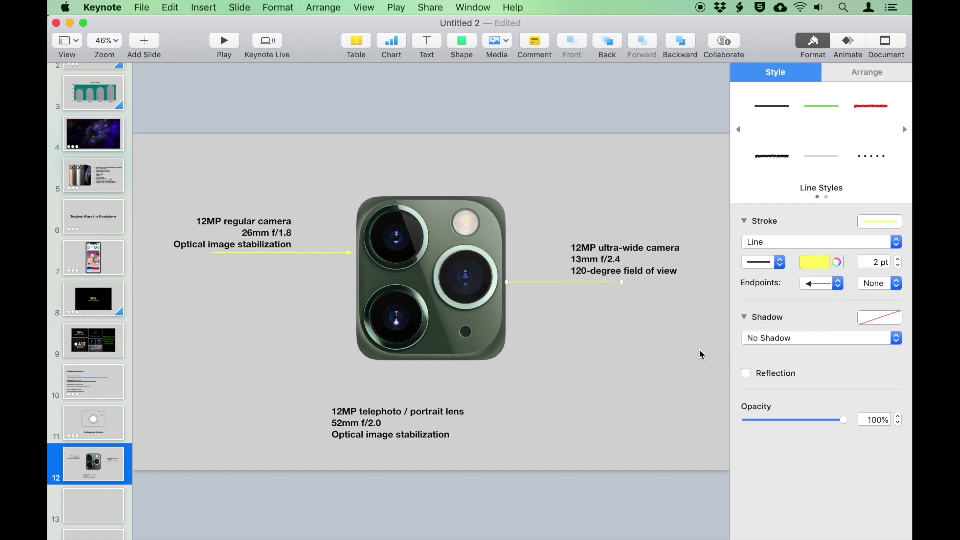
click(699, 349)
Step: Draw a curved connection line from the telephoto caption to the camera image, bowing outward past the caption's near edge
click(462, 42)
drag(547, 103, 385, 350)
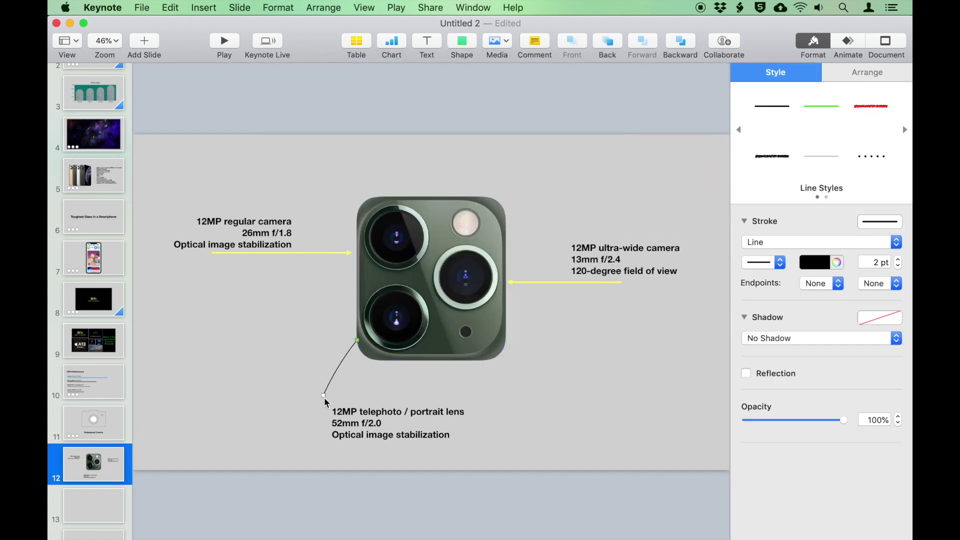
drag(323, 395, 388, 415)
drag(385, 371, 309, 371)
Step: Paste the yellow arrow's style onto the curved connection line so its arrowhead points at the camera image
click(822, 284)
click(834, 300)
click(880, 284)
click(873, 295)
key(super+alt+v)
click(506, 386)
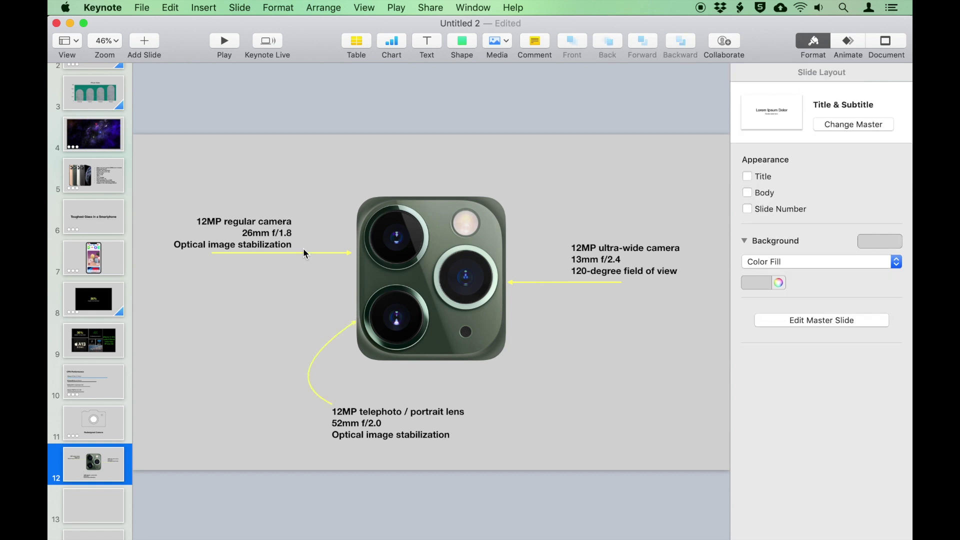
Step: Add a Wipe build-in effect to the regular camera caption
click(262, 226)
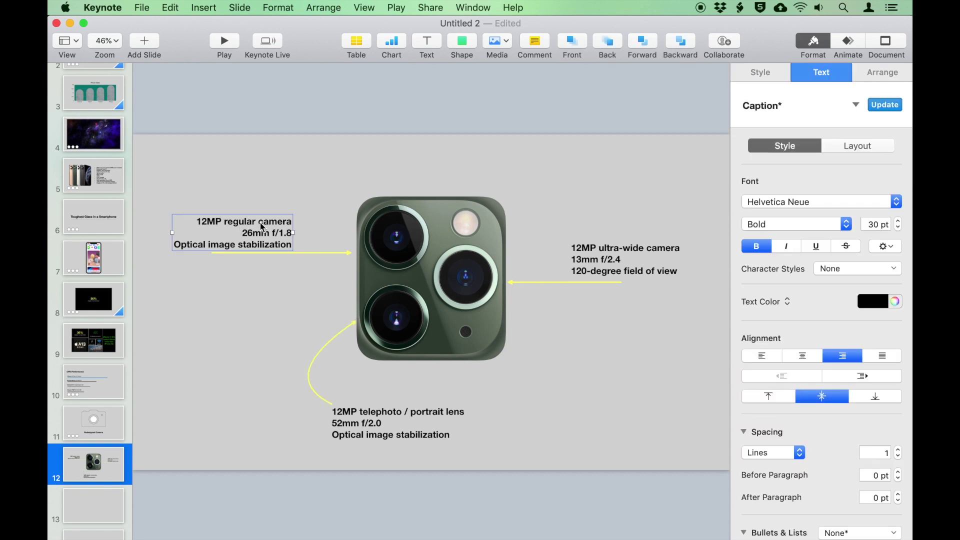
click(847, 50)
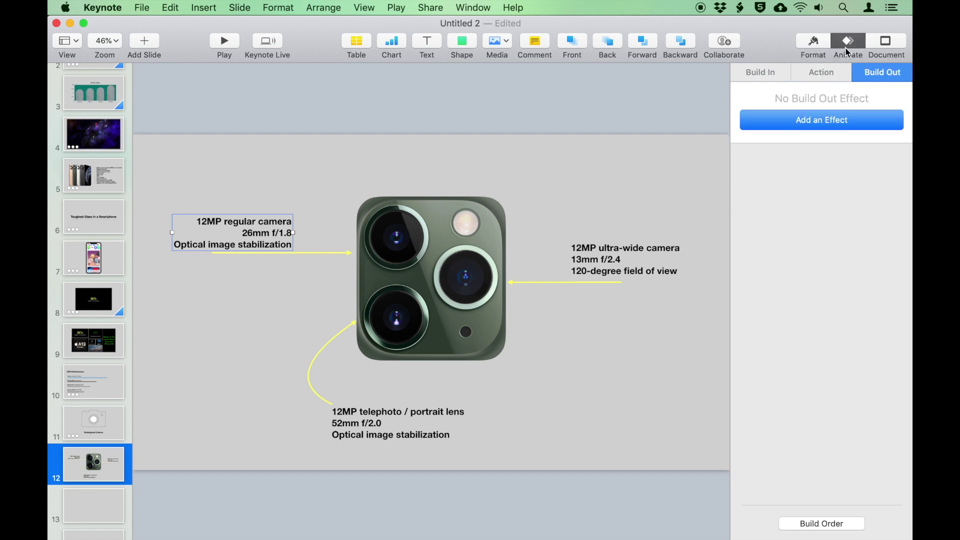
click(770, 73)
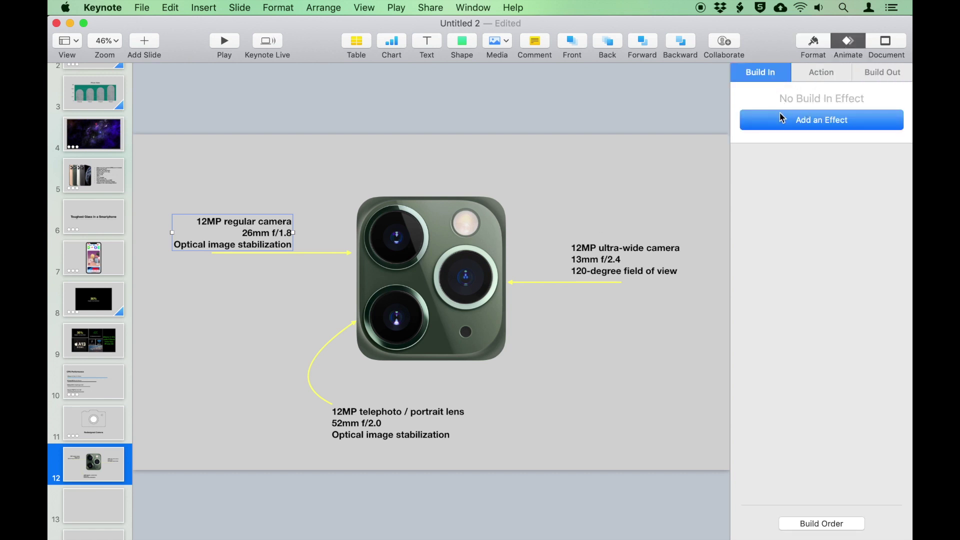
click(781, 120)
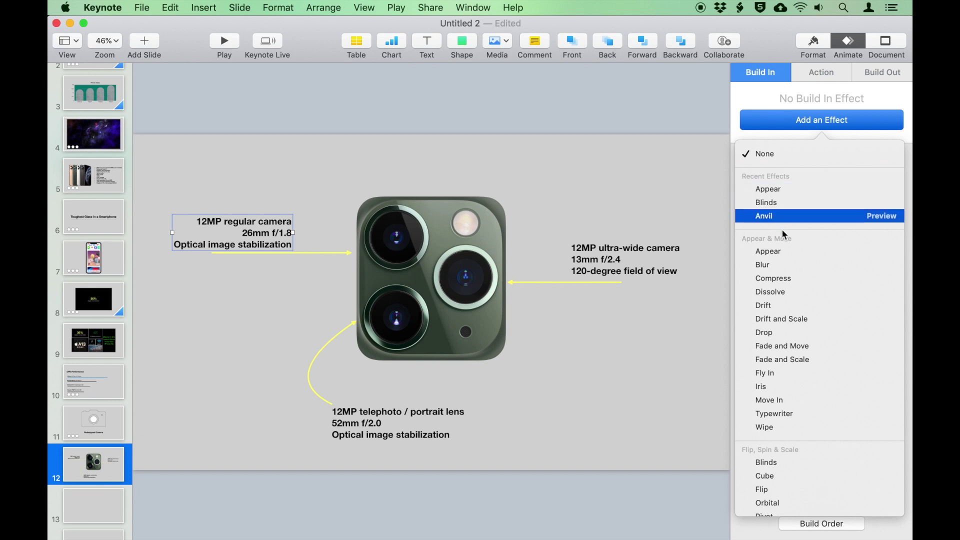
click(780, 427)
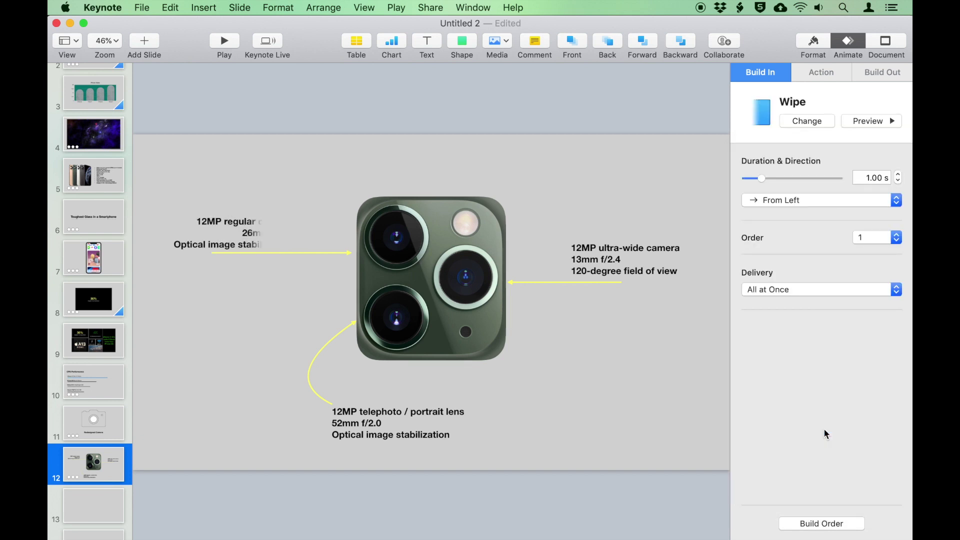
Step: Add a Line Draw build-in effect to the regular camera caption's arrow
click(316, 253)
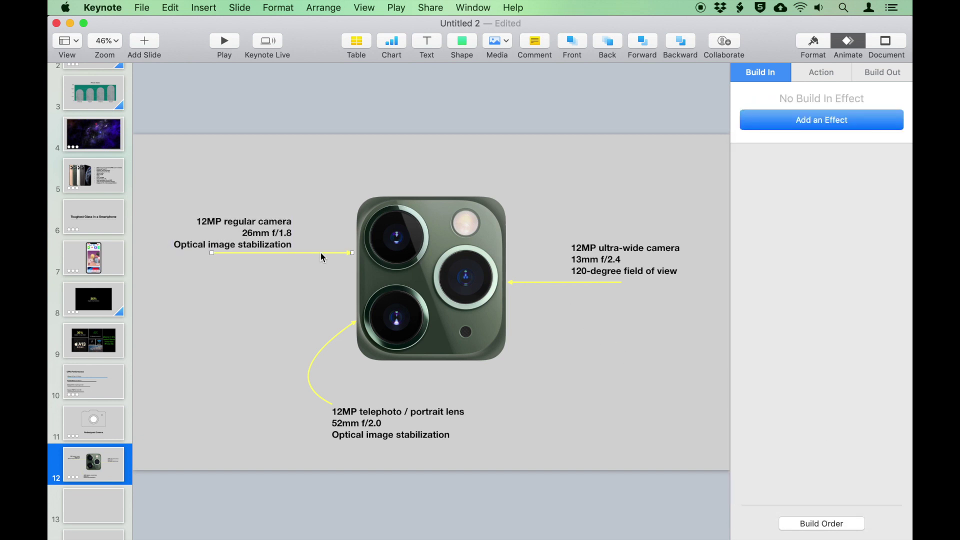
click(783, 121)
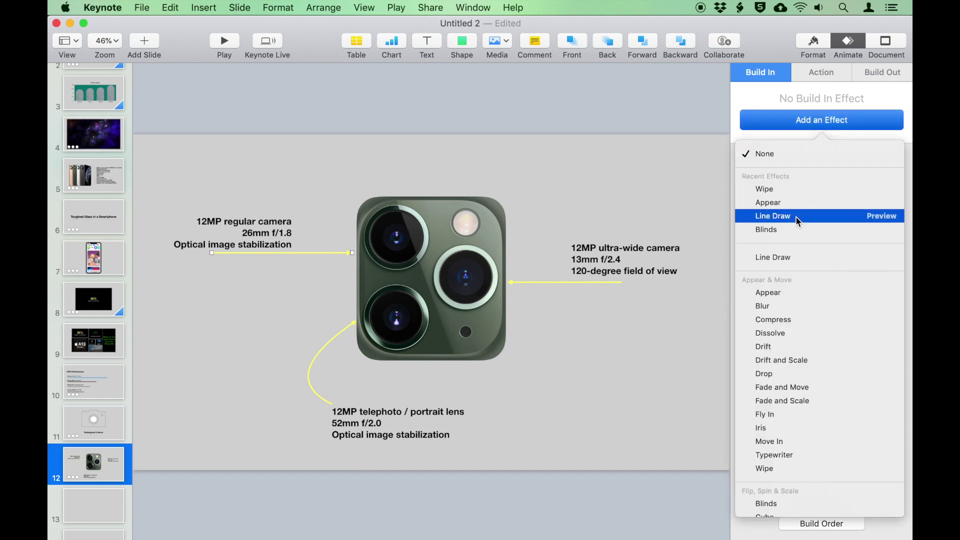
click(797, 220)
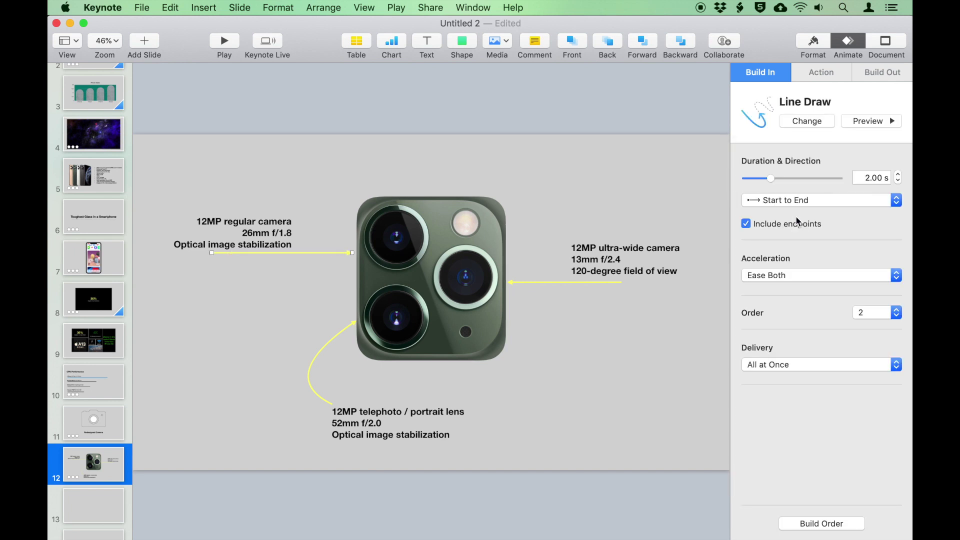
Step: In the build order, join the arrow's Line Draw to the regular camera caption's Wipe and start it With Build 1
click(826, 525)
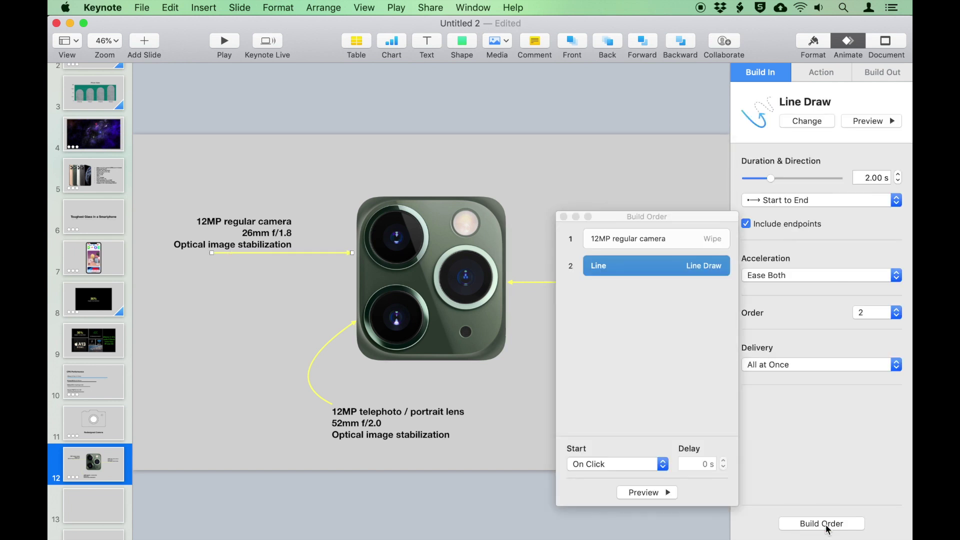
drag(693, 269, 694, 253)
click(611, 464)
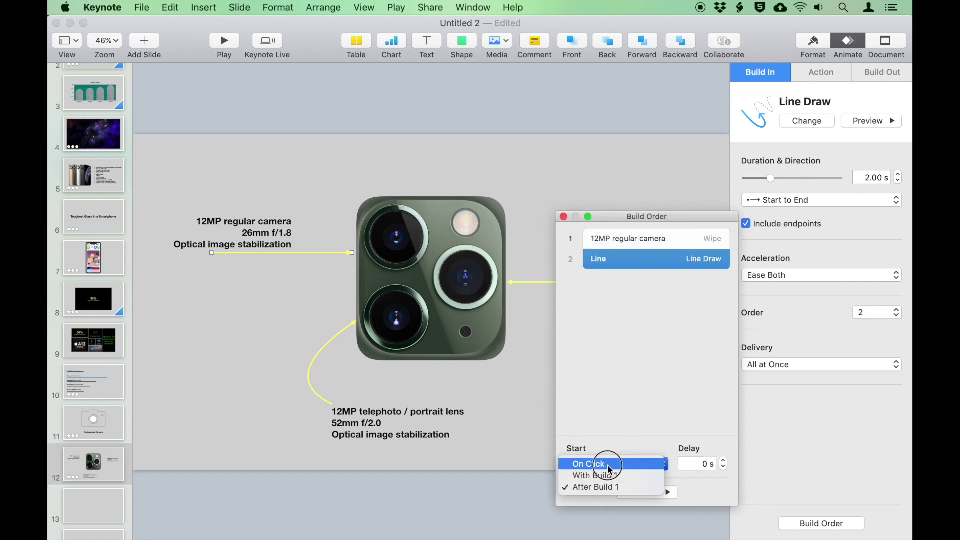
click(595, 453)
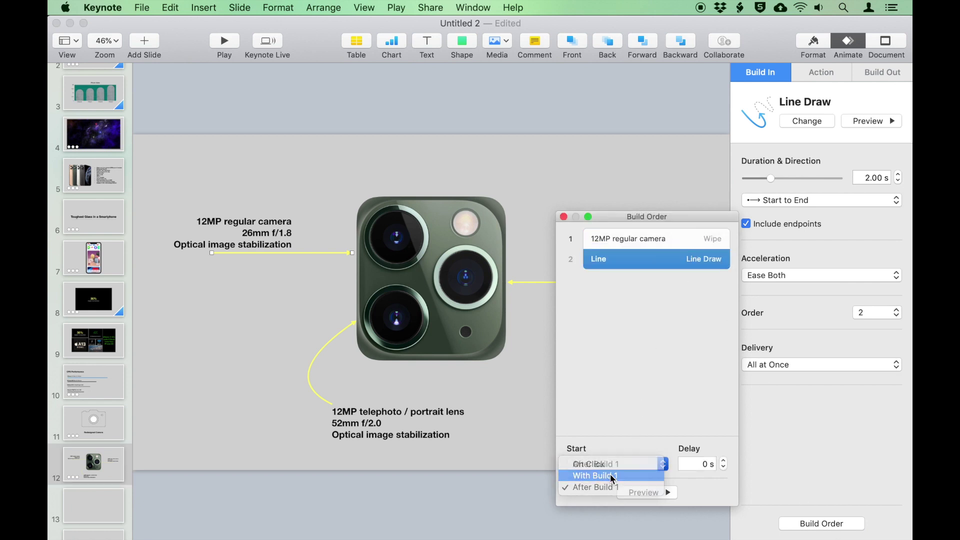
Step: Set the regular camera caption's Wipe to start After Transition
click(659, 241)
click(643, 470)
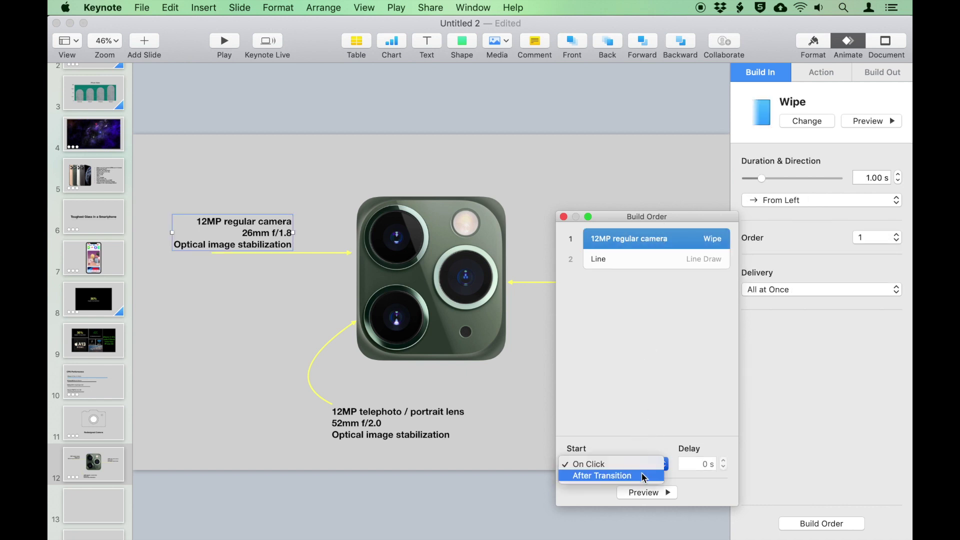
click(638, 533)
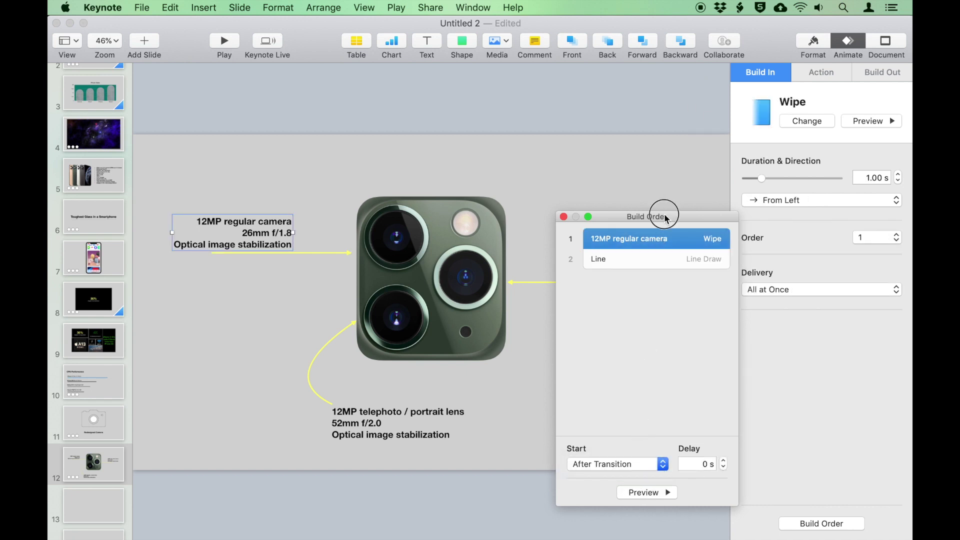
Step: Move the build order list clear of the ultra-wide camera caption and add a Wipe build-in effect to that caption
drag(665, 213, 290, 216)
click(598, 263)
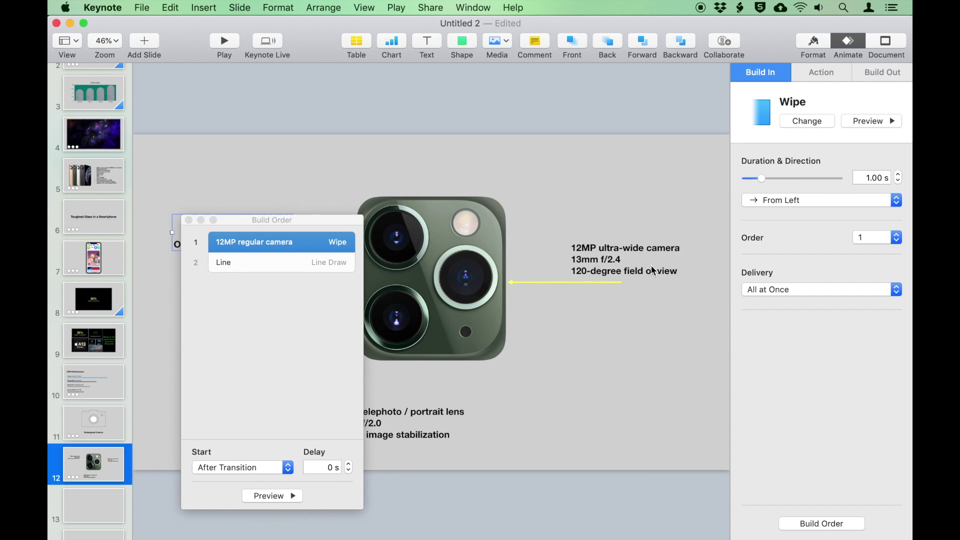
click(643, 260)
click(800, 122)
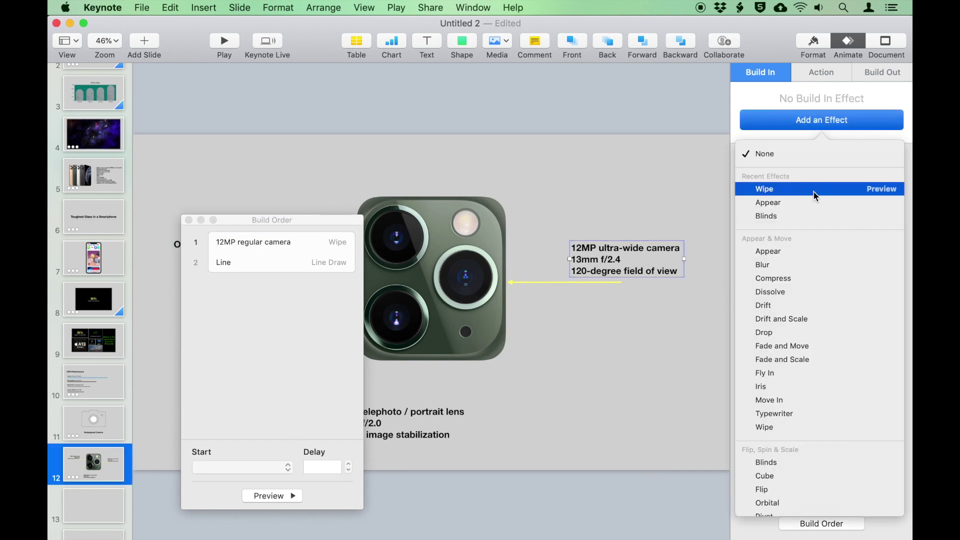
click(815, 190)
Step: Set the ultra-wide camera caption's Wipe direction to From Right and preview the effect
click(617, 282)
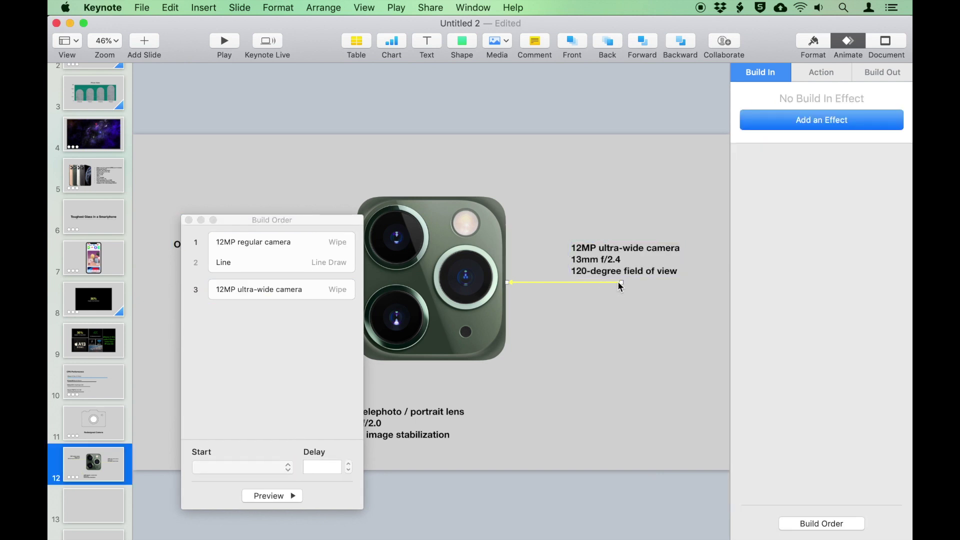
click(638, 257)
click(776, 199)
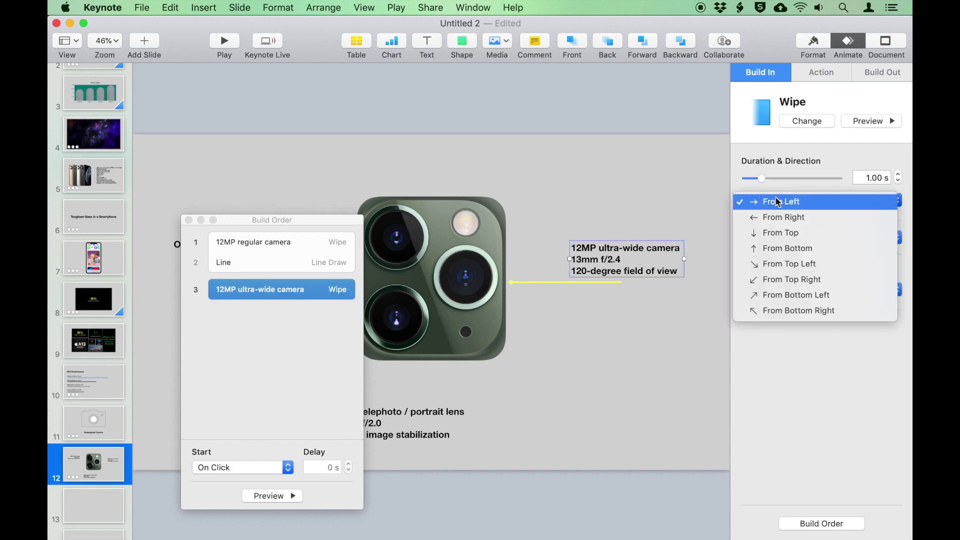
click(787, 215)
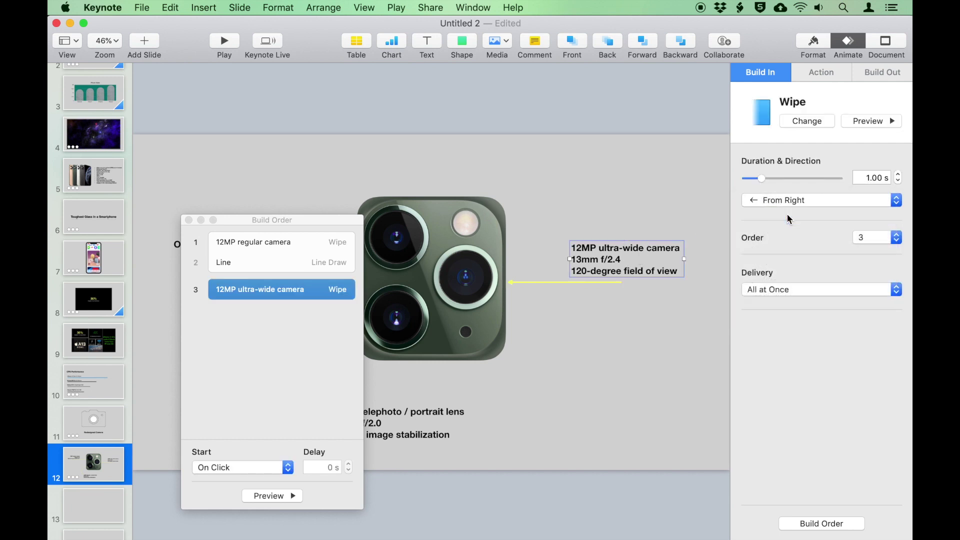
click(872, 121)
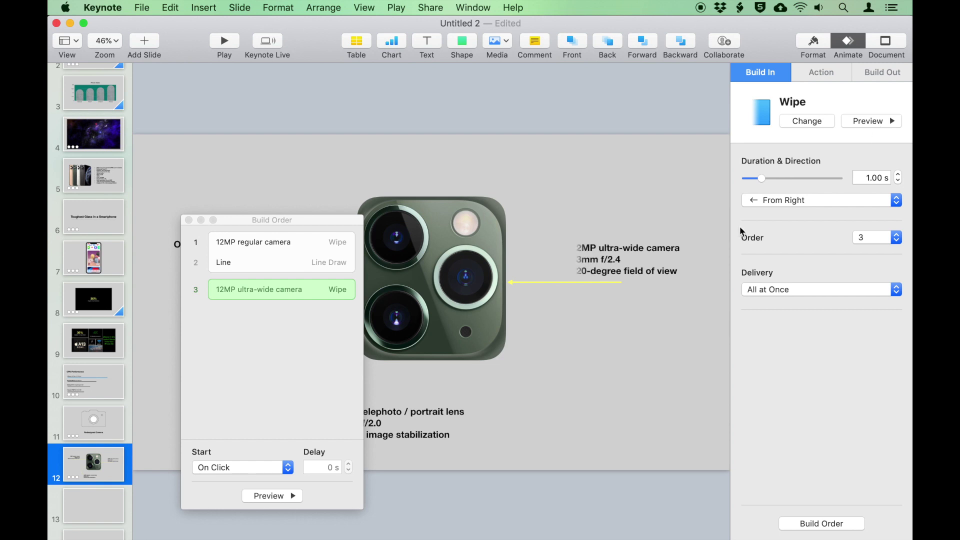
Step: Add a Line Draw build-in to the ultra-wide camera caption's arrow and join it to the caption's Wipe in the build order
click(604, 282)
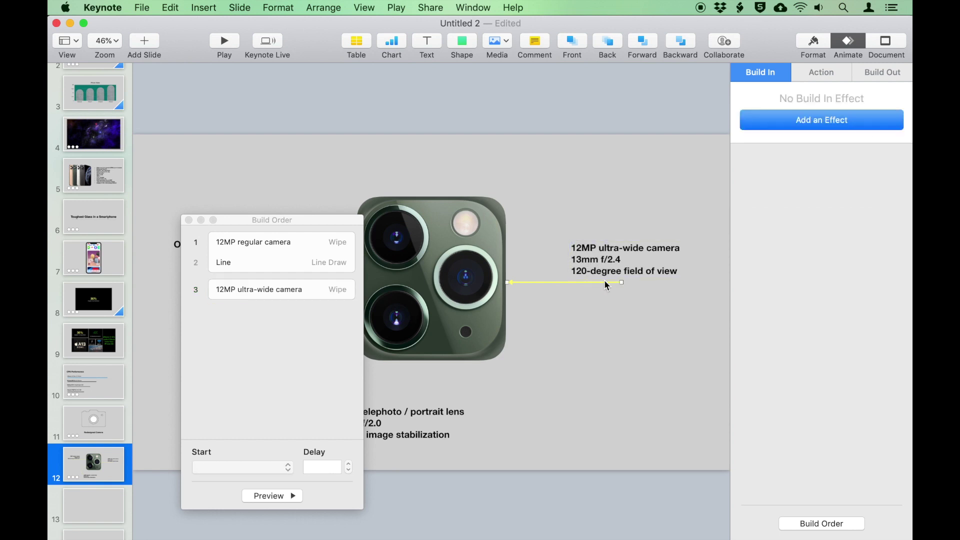
click(800, 131)
click(787, 206)
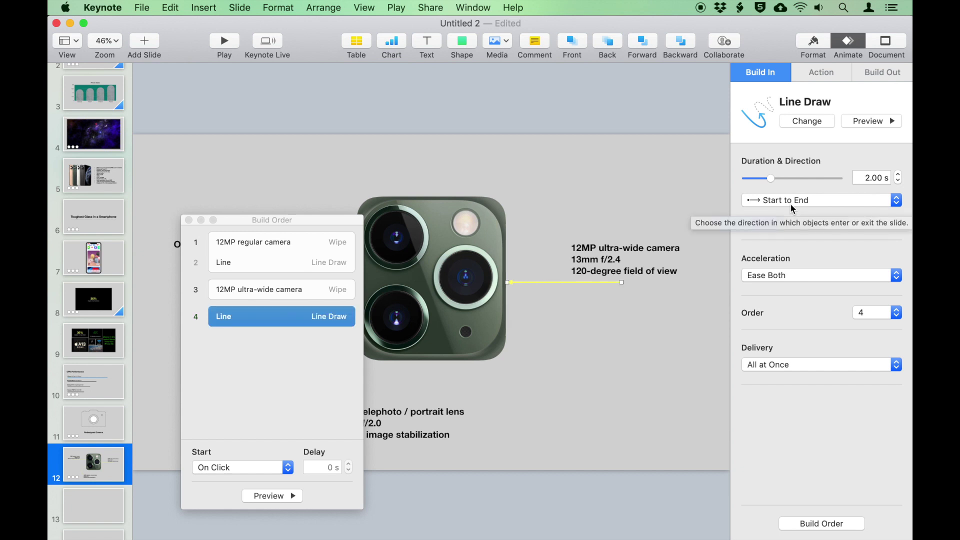
drag(320, 319, 296, 293)
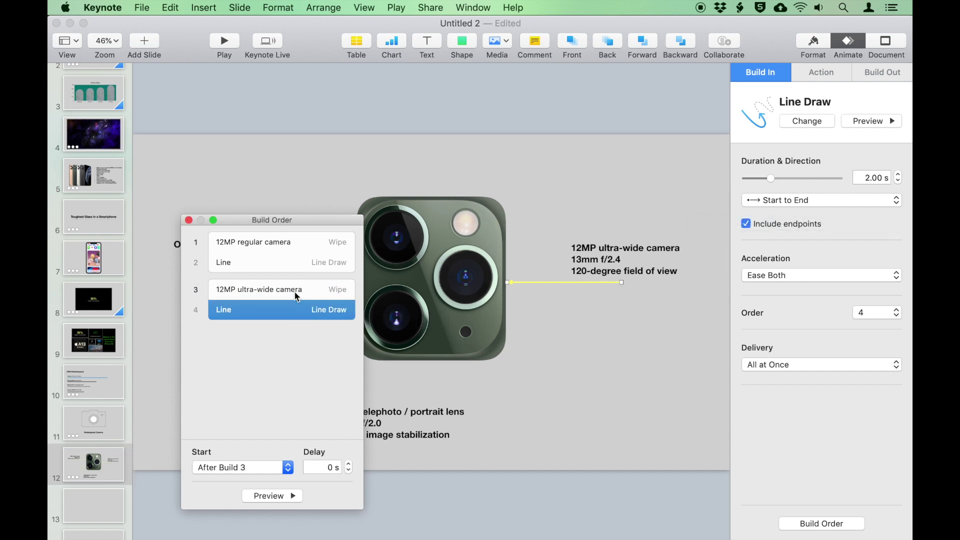
Step: Start the ultra-wide camera caption's Wipe After Build 2 and its arrow's Line Draw With Build 3
click(297, 294)
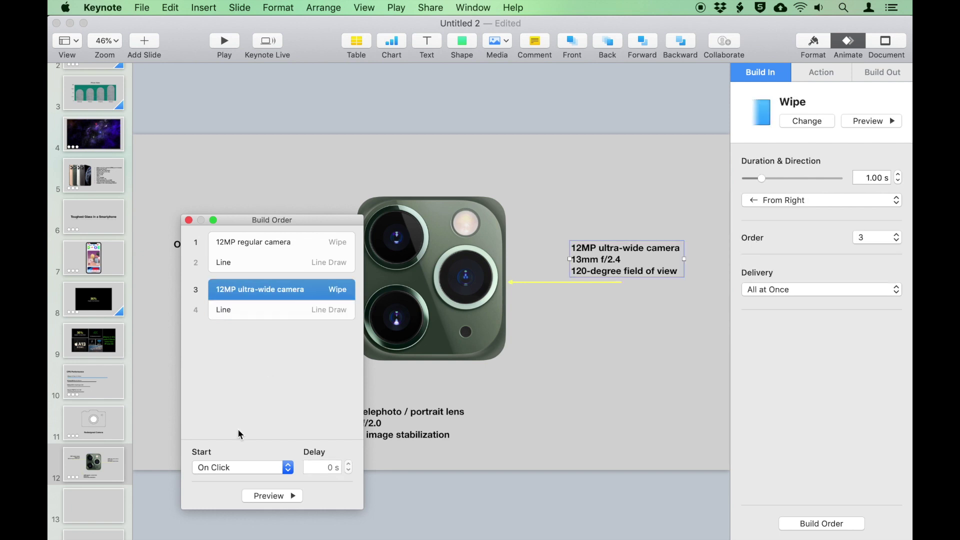
click(236, 467)
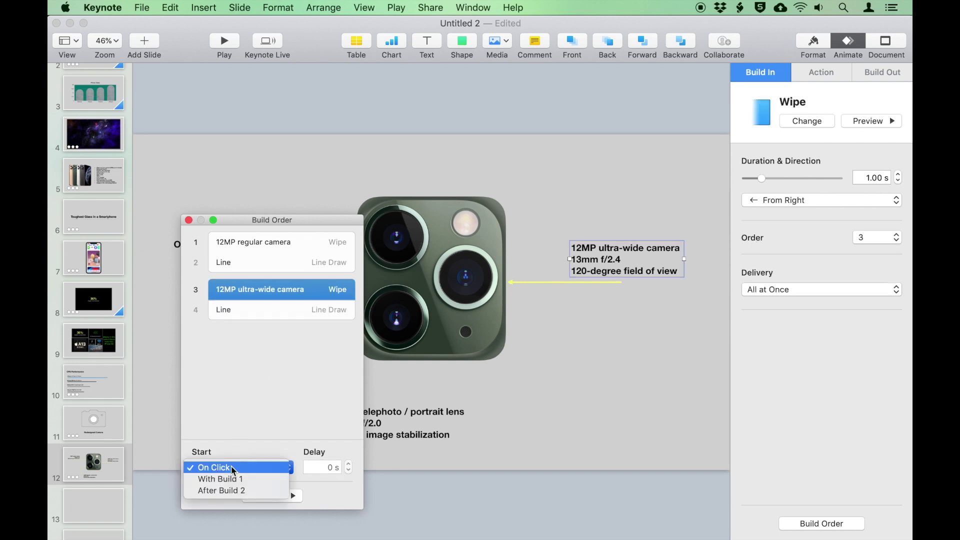
click(237, 490)
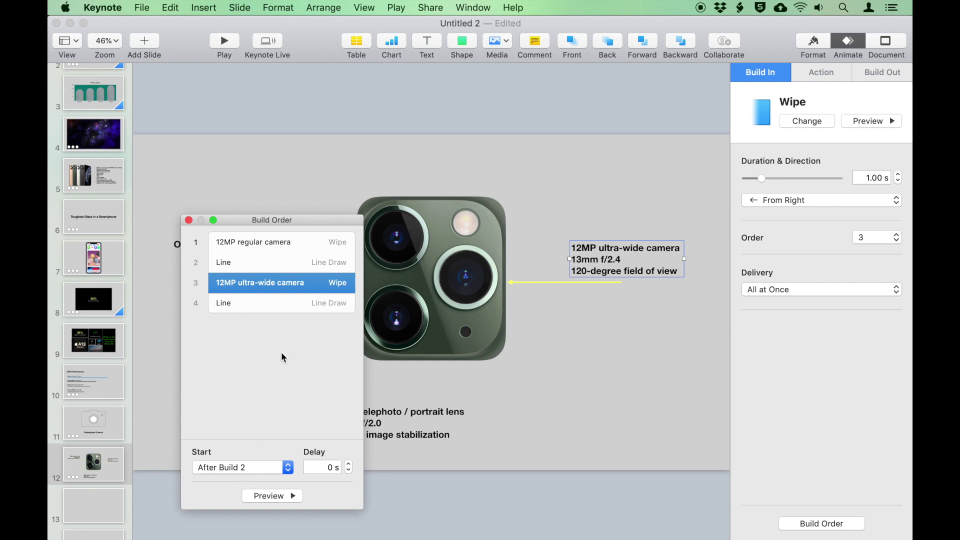
click(289, 302)
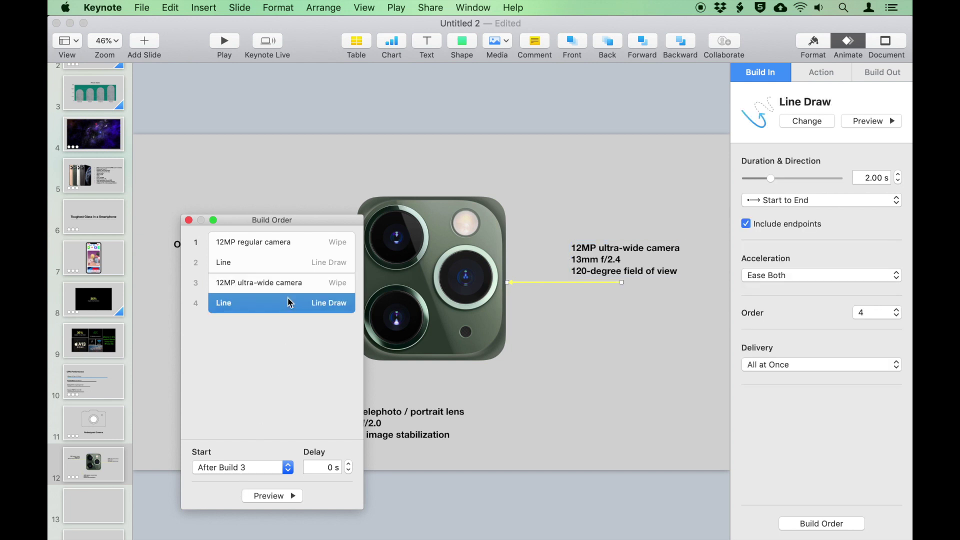
click(236, 470)
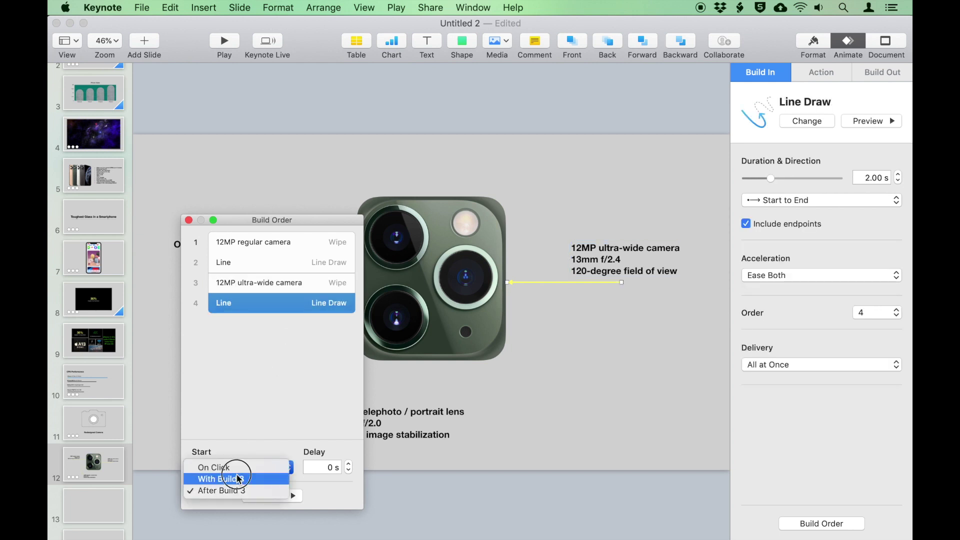
click(241, 476)
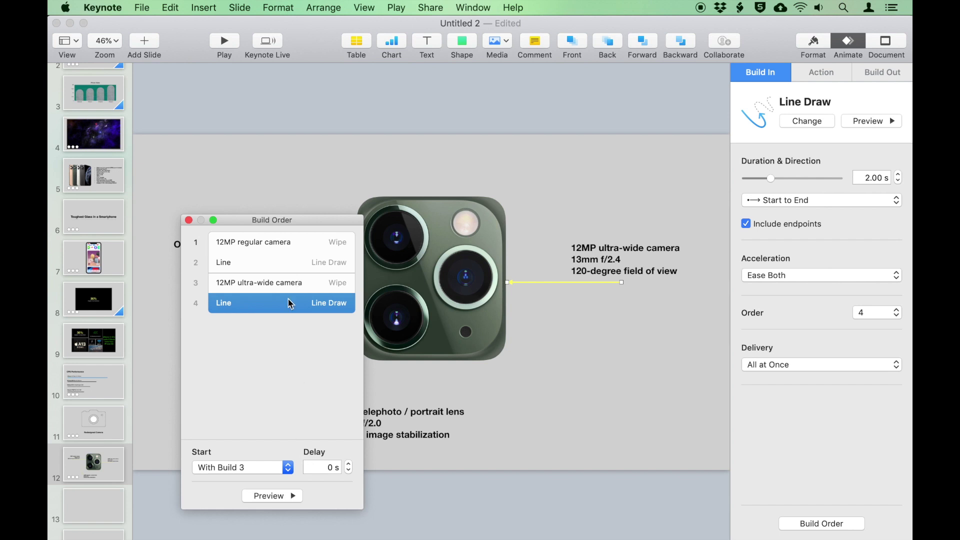
Step: Move the build order list clear of the telephoto caption and add a Wipe build-in effect to that caption
drag(309, 222, 698, 250)
click(415, 424)
click(796, 125)
click(783, 194)
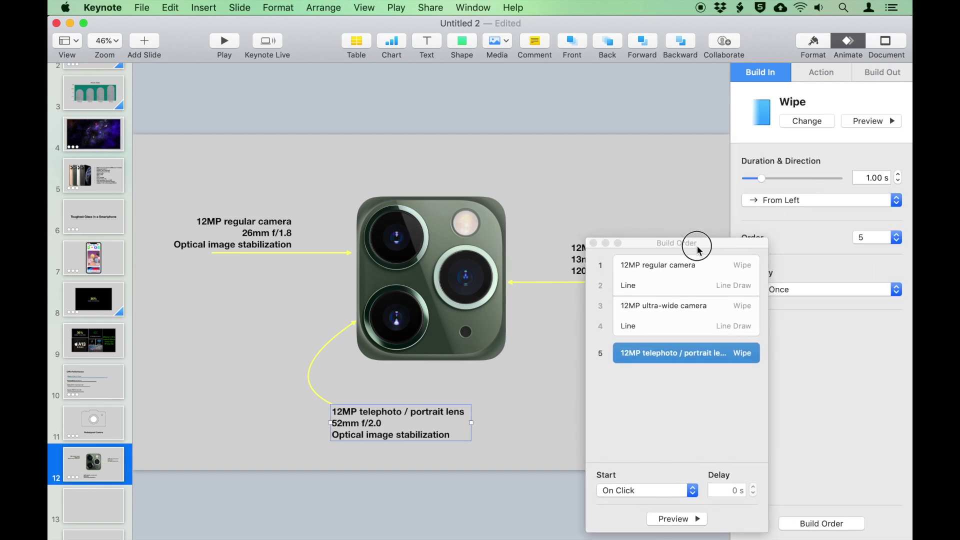
Step: Add a Line Draw build-in to the curved connection line and join it to the telephoto caption's Wipe in the build order
click(311, 384)
click(781, 116)
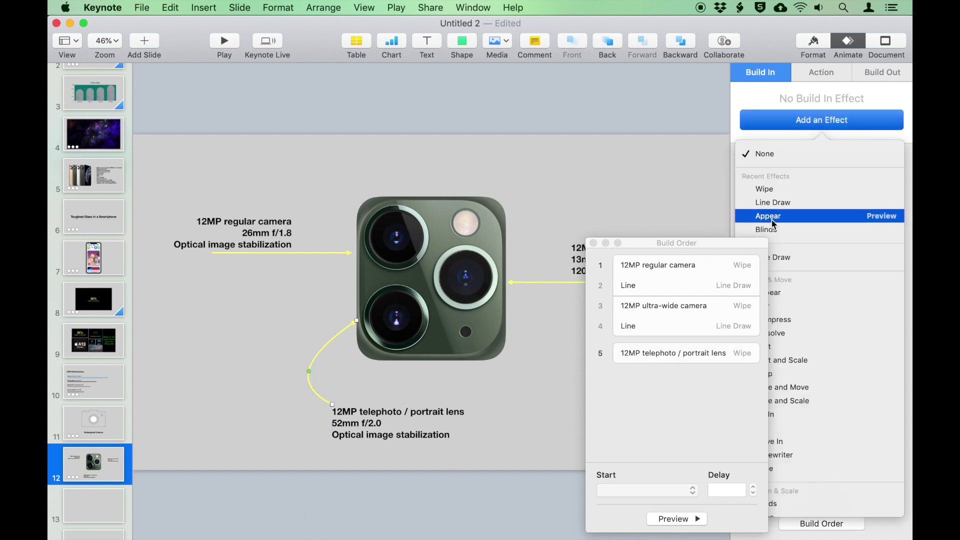
click(778, 199)
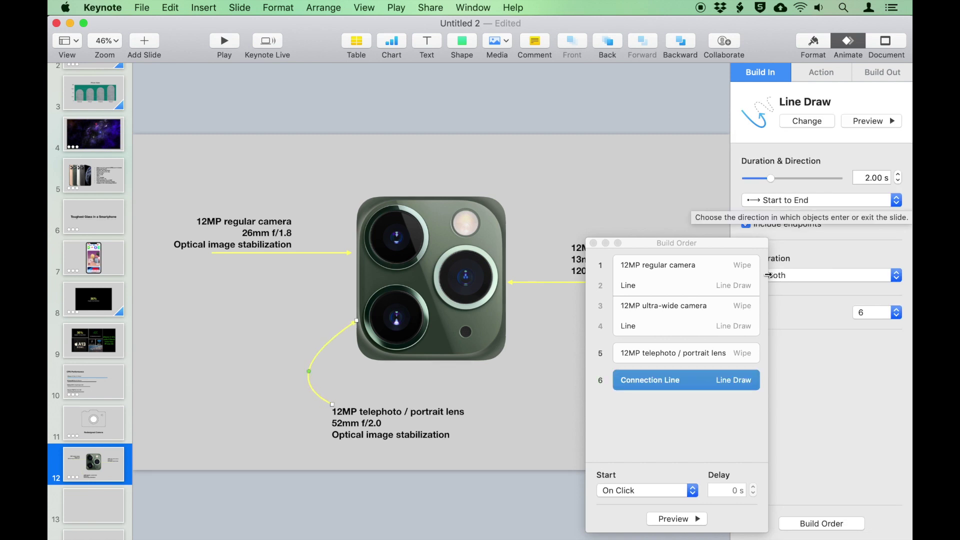
drag(679, 384, 683, 366)
Step: Start the telephoto caption's Wipe After Build 4 and its connection line's Line Draw With Build 5
click(688, 360)
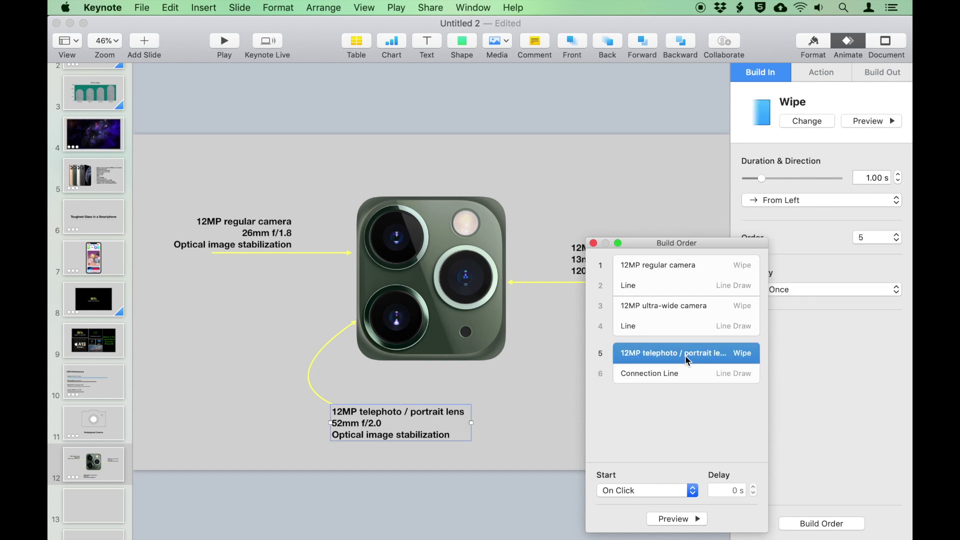
click(645, 491)
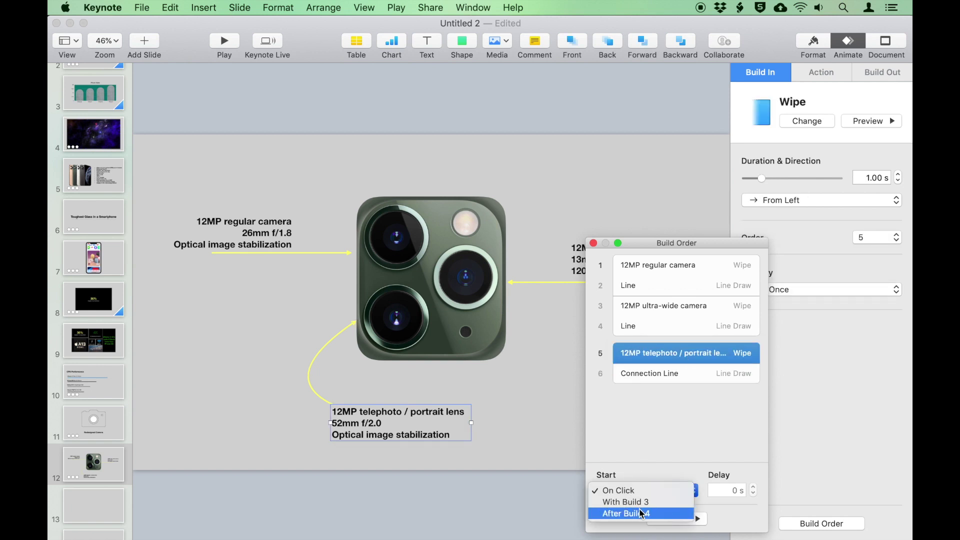
click(642, 513)
click(682, 367)
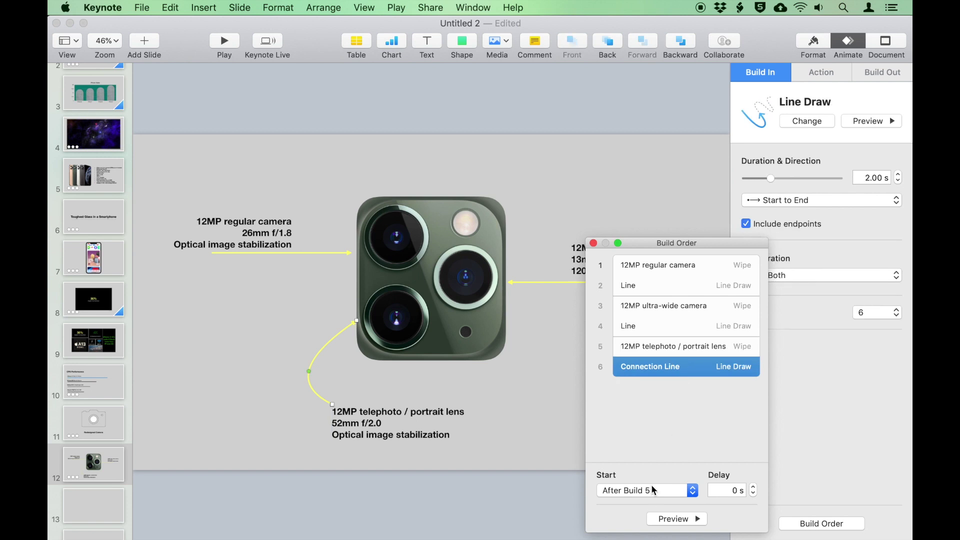
click(645, 491)
click(645, 502)
Step: Move the build order list off the slide and preview the camera slide's builds from the regular camera caption onward
click(680, 264)
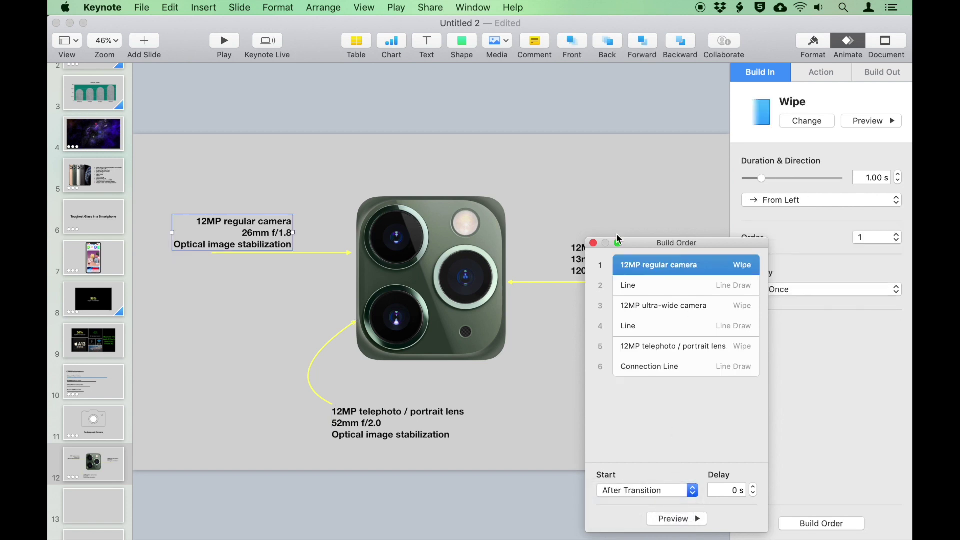
drag(640, 243, 785, 237)
click(822, 511)
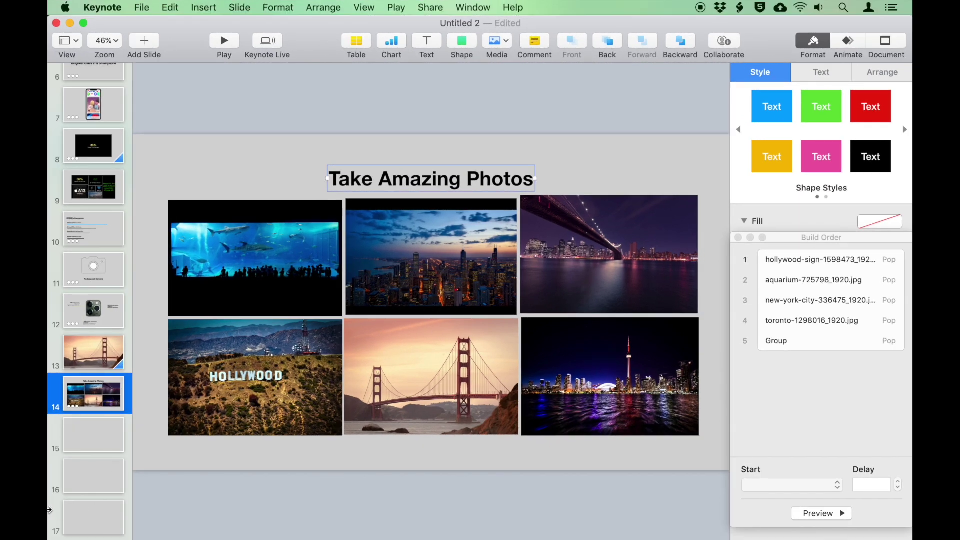
Step: Place the Apple-iPhone-XS-715x1090.png frame image from Finder's Downloads folder onto blank slide 15
click(106, 432)
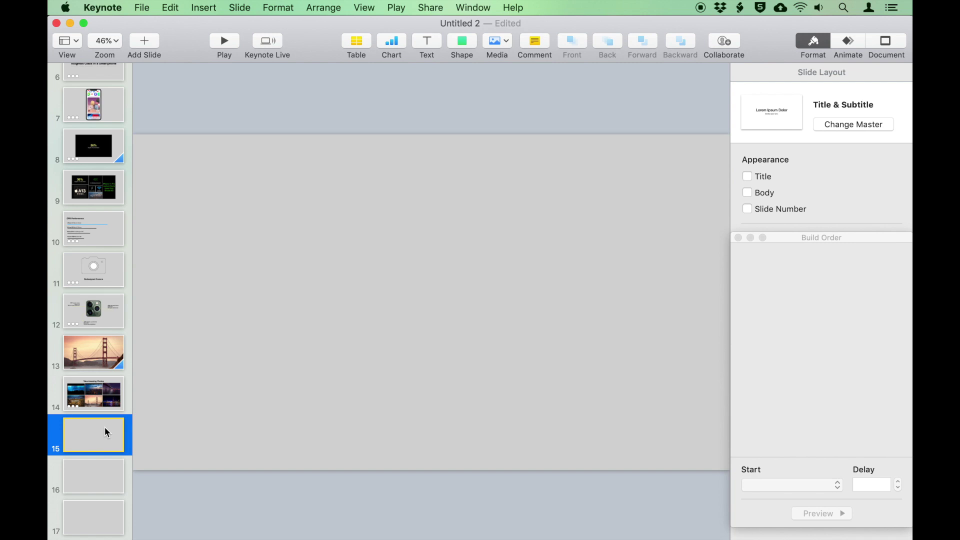
key(super+Tab)
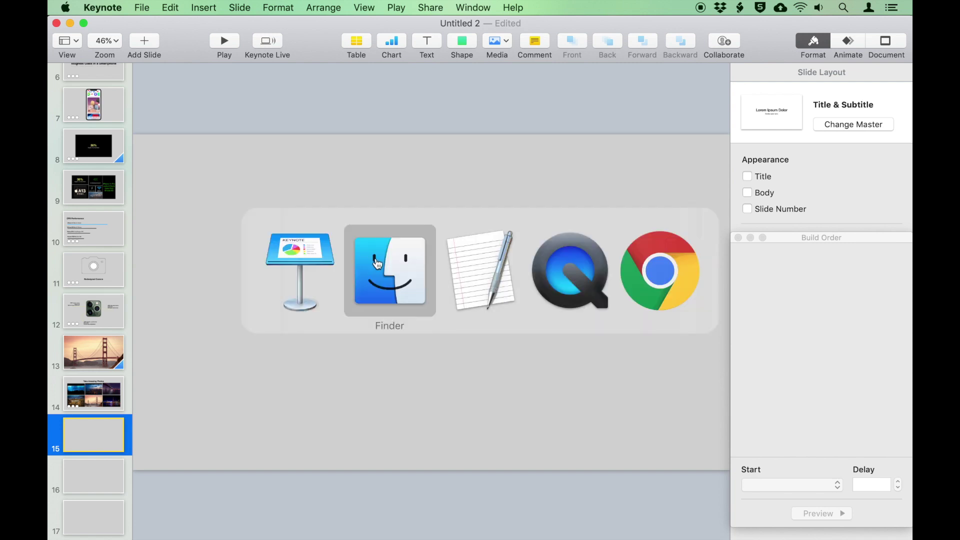
scroll(812, 150, up, 3)
scroll(812, 150, up, 3)
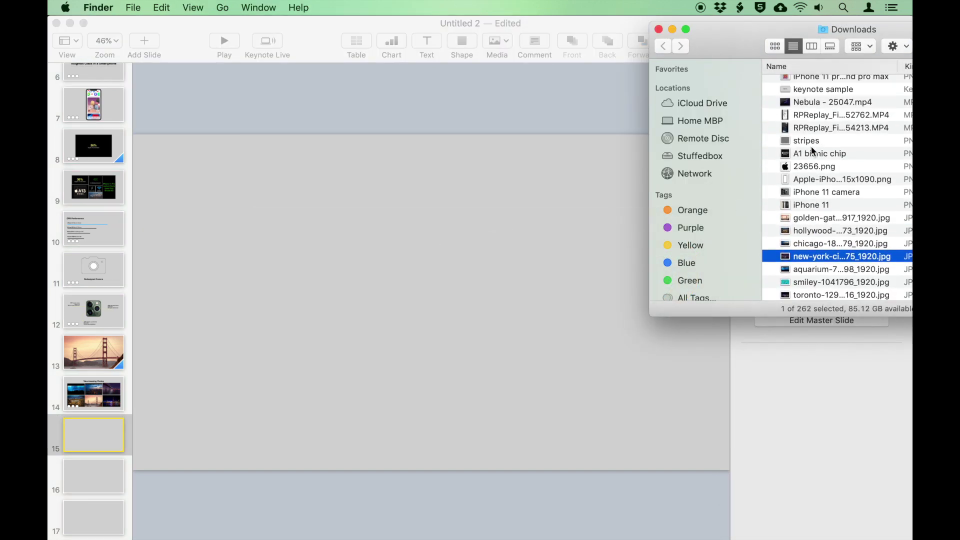
drag(820, 188, 428, 284)
Step: Close the build order list and centre the iPhone frame image on the slide
click(506, 203)
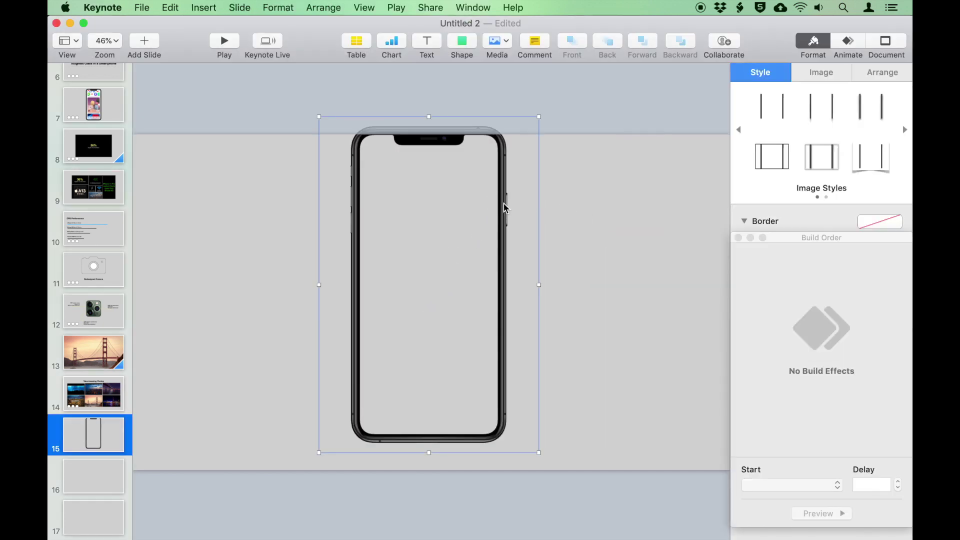
click(738, 237)
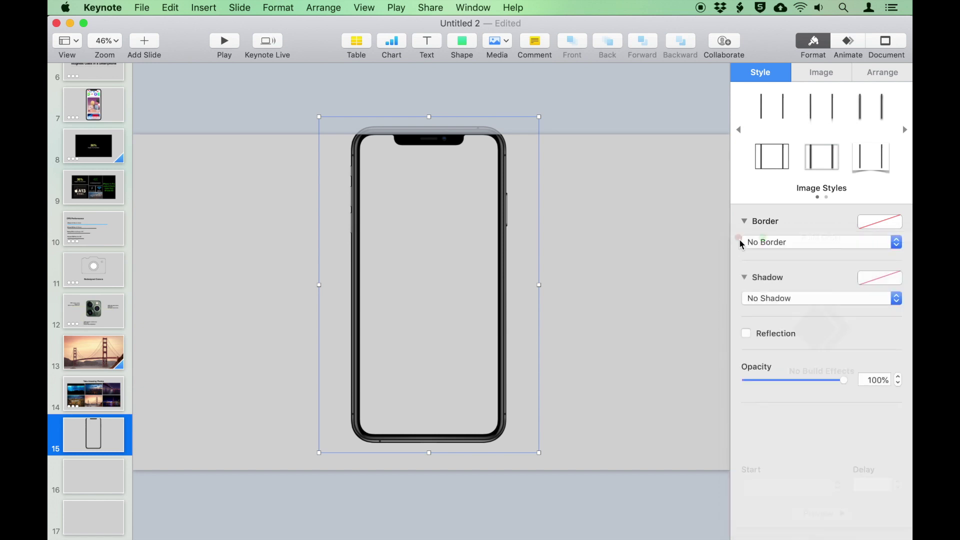
drag(498, 155, 502, 173)
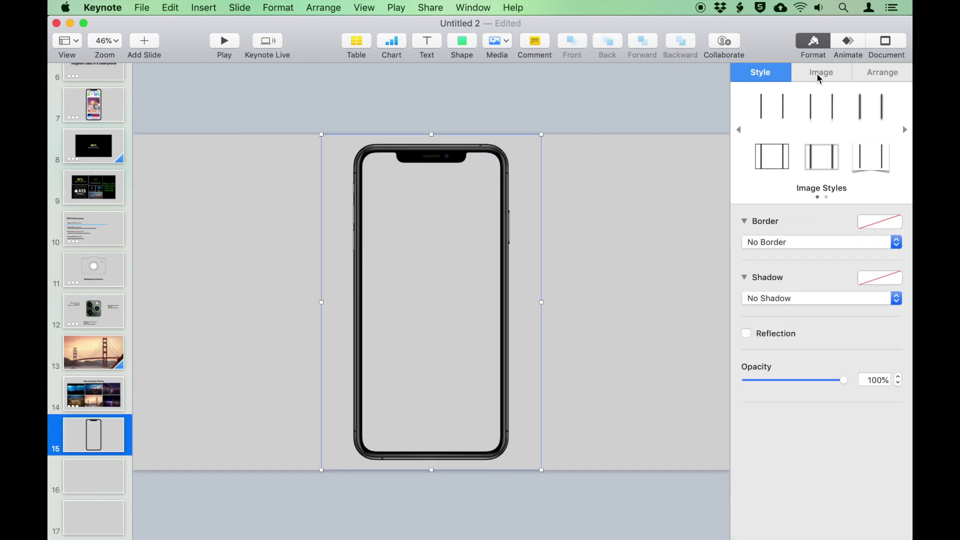
Step: Rotate the iPhone frame to 90° so it lies in landscape orientation
click(865, 73)
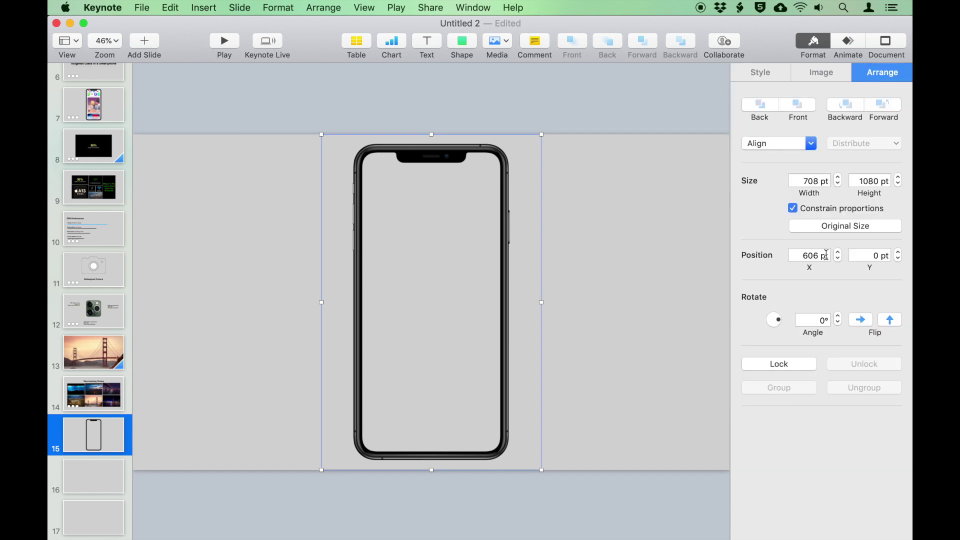
drag(774, 319, 776, 313)
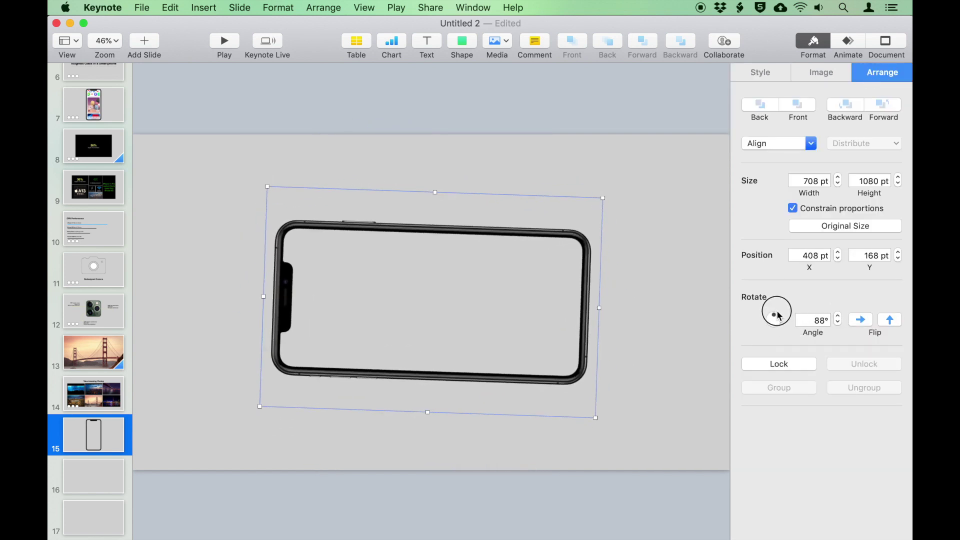
click(824, 321)
text(90)
key(Tab)
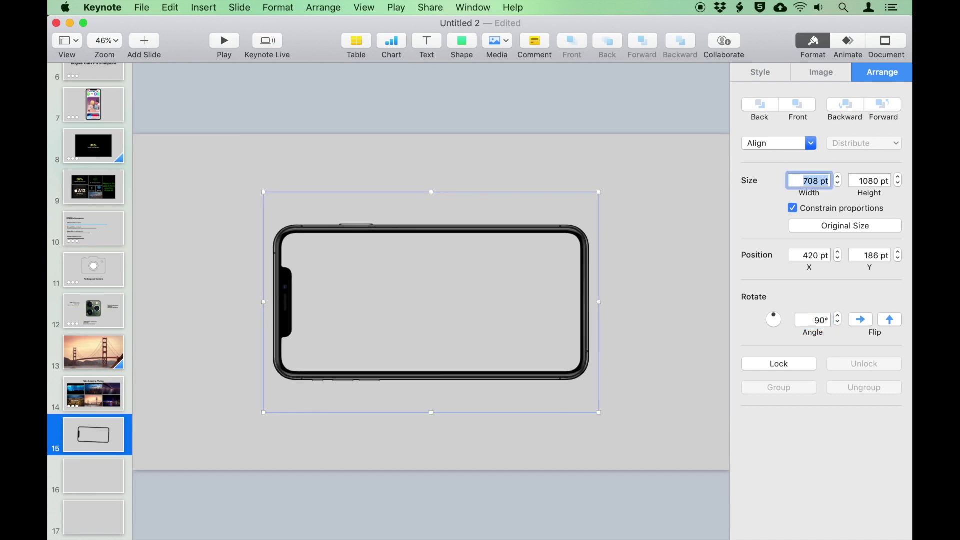
Step: Enlarge the iPhone frame to about 1026 × 1564 pt and centre it on the slide
drag(597, 411, 684, 468)
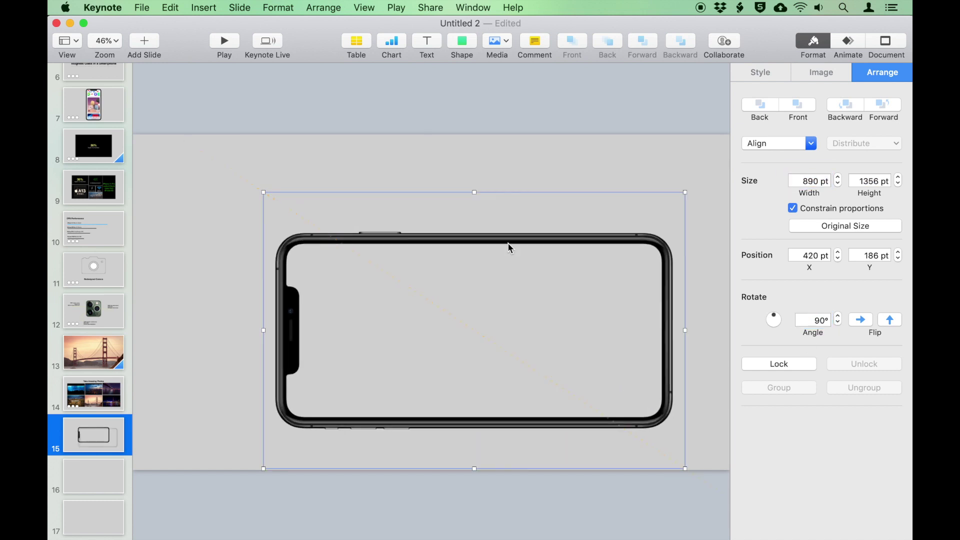
drag(509, 246, 473, 218)
drag(548, 235, 490, 202)
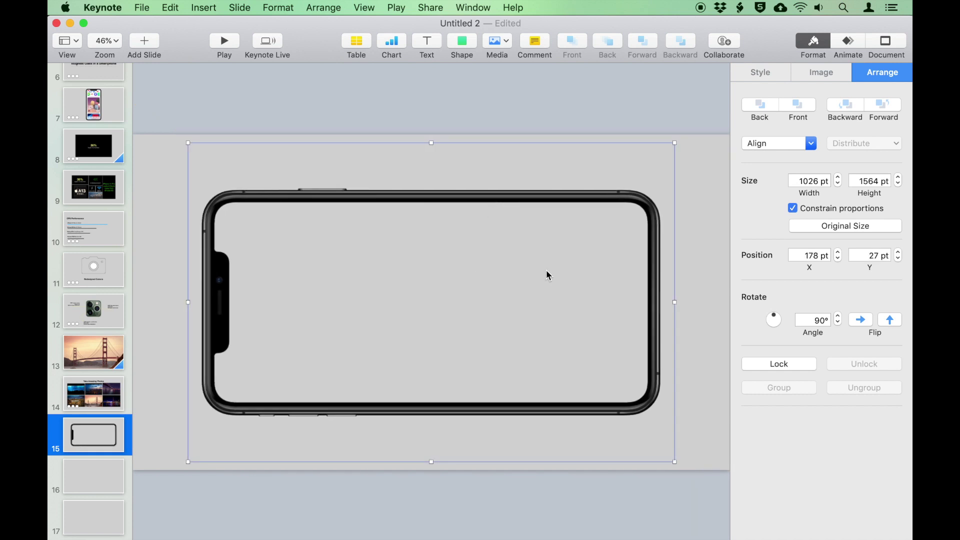
Step: Insert an Image Gallery and send it to the back behind the iPhone frame
click(497, 41)
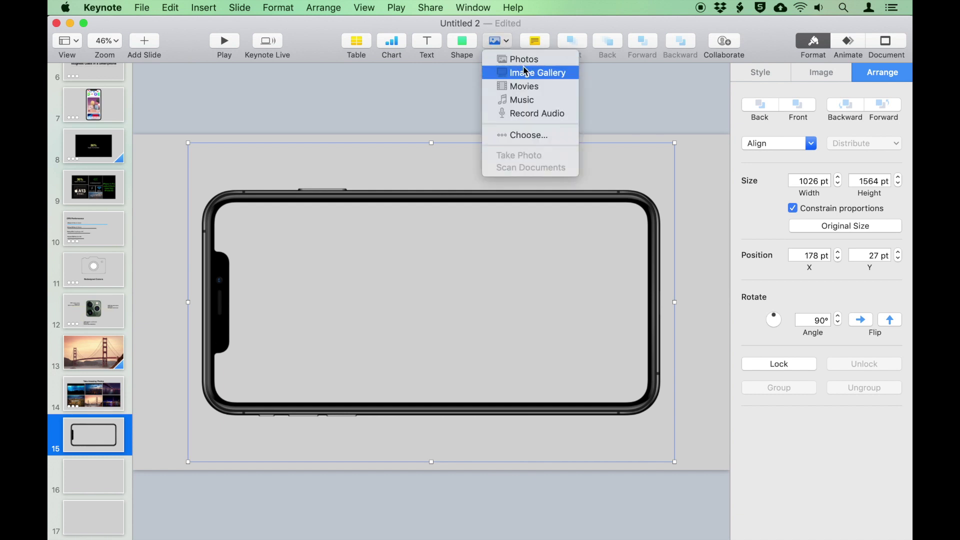
click(574, 73)
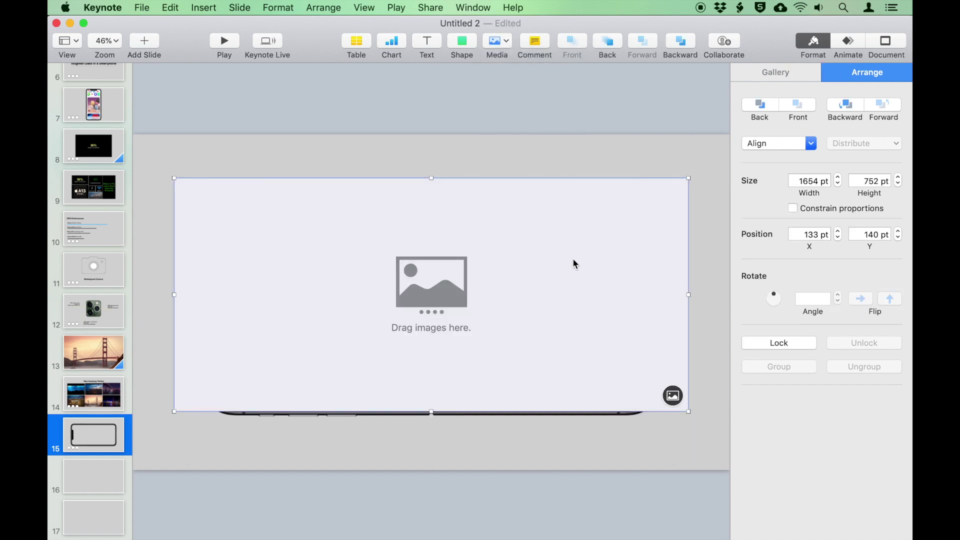
click(608, 44)
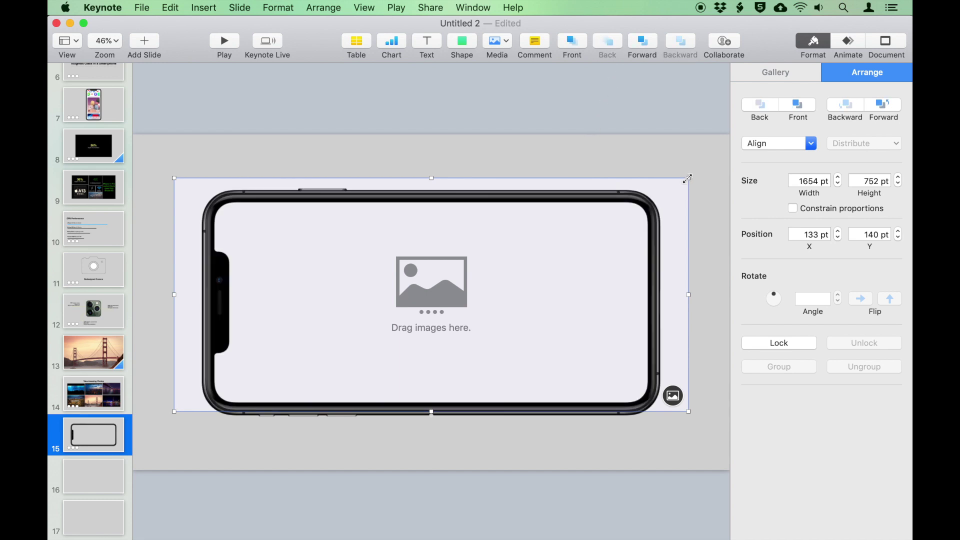
Step: Resize the image gallery to about 1400 × 666 pt so it fits within the iPhone frame's outline
drag(687, 178, 656, 205)
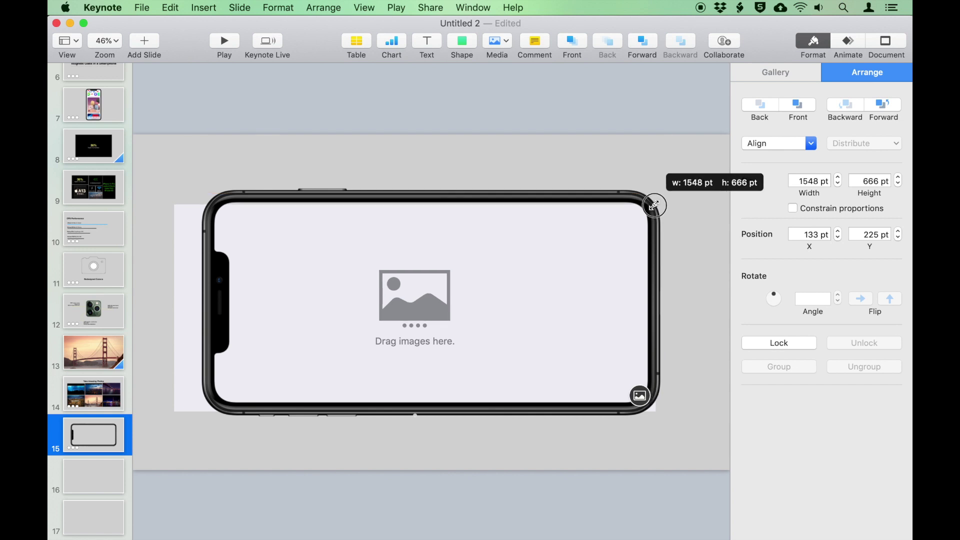
drag(174, 308, 215, 308)
drag(656, 308, 652, 308)
click(688, 471)
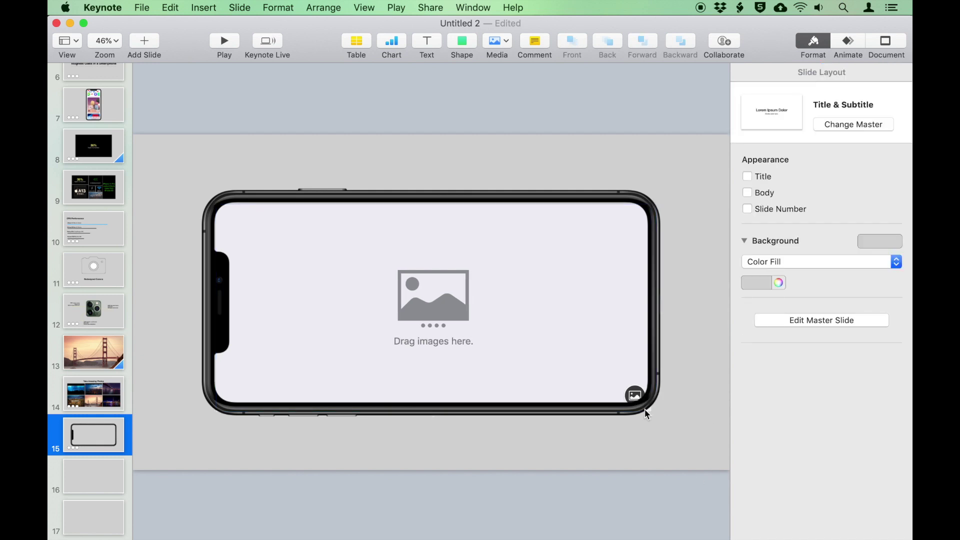
Step: Add the golden-gate-bridge, hollywood-sign, chicago, new-york-city, aquarium and toronto photos from Downloads to the image gallery
click(491, 278)
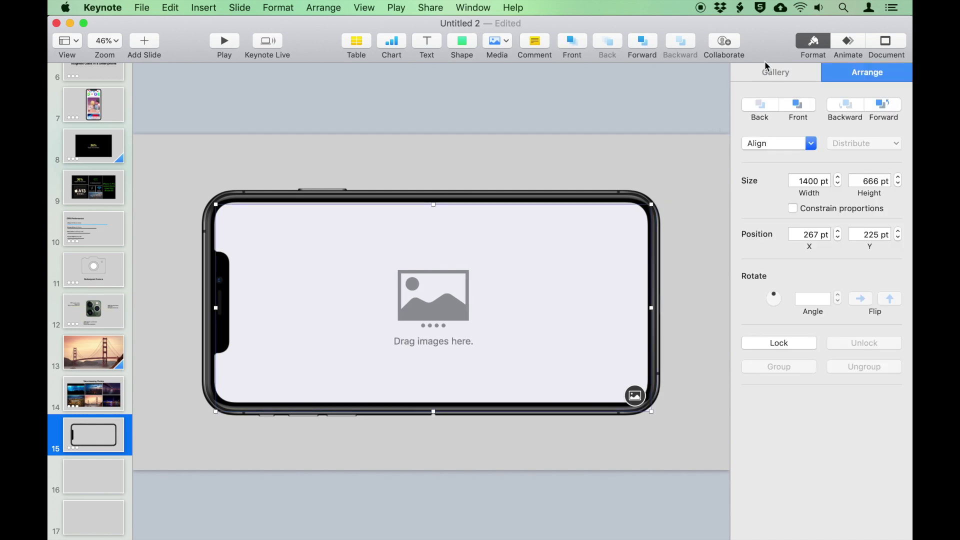
click(811, 70)
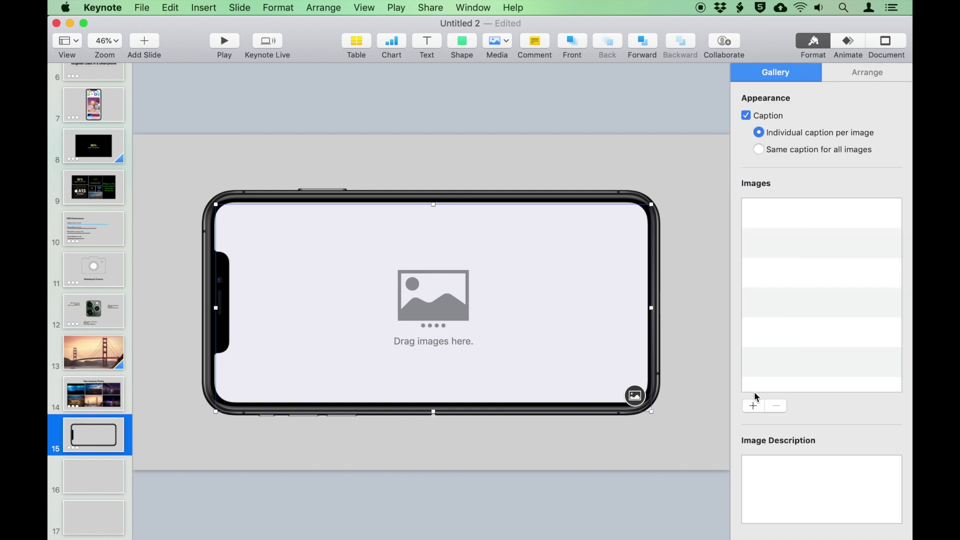
click(758, 406)
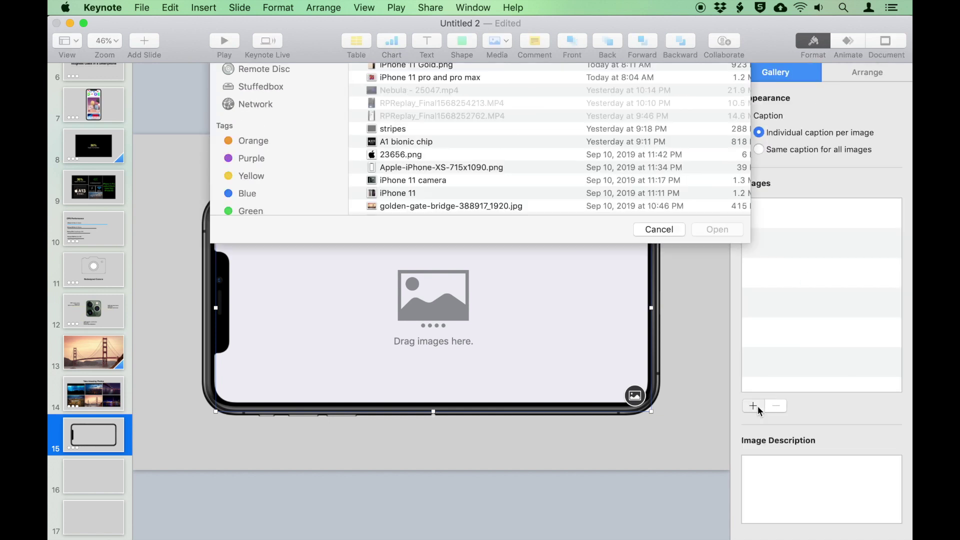
scroll(447, 225, down, 5)
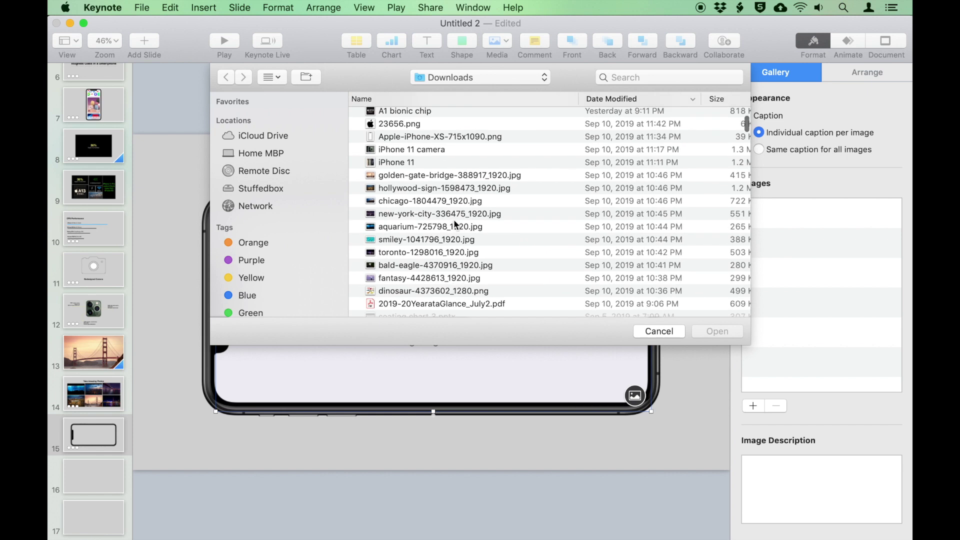
click(455, 187)
click(452, 175)
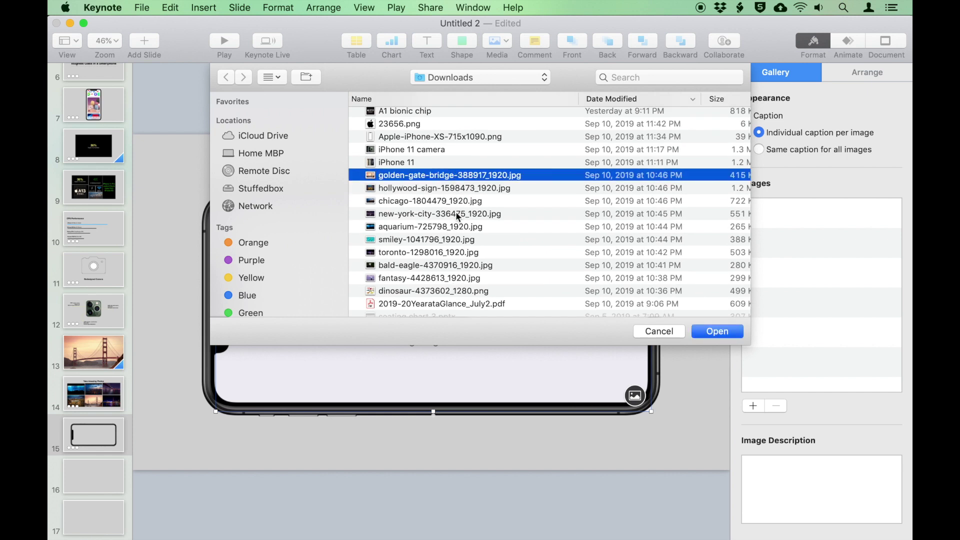
shift+click(457, 228)
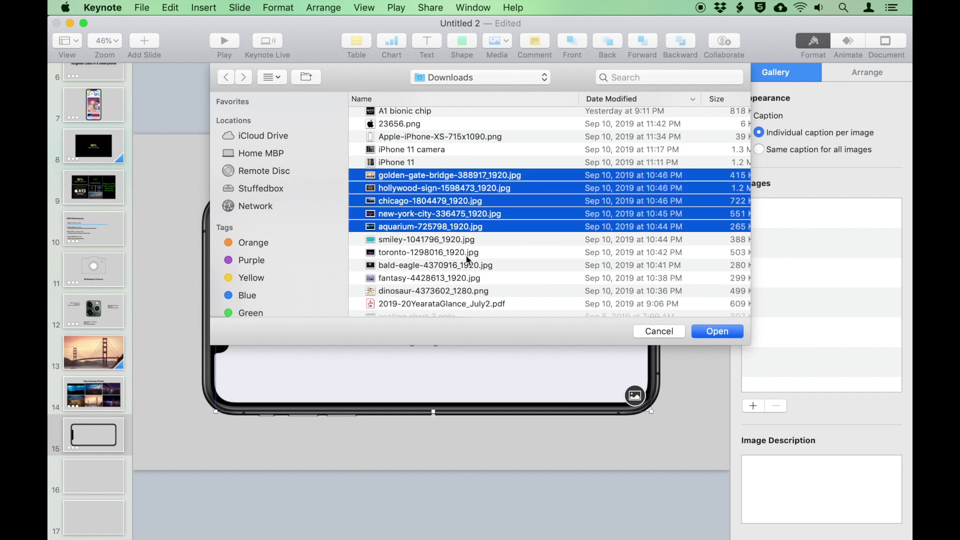
click(716, 331)
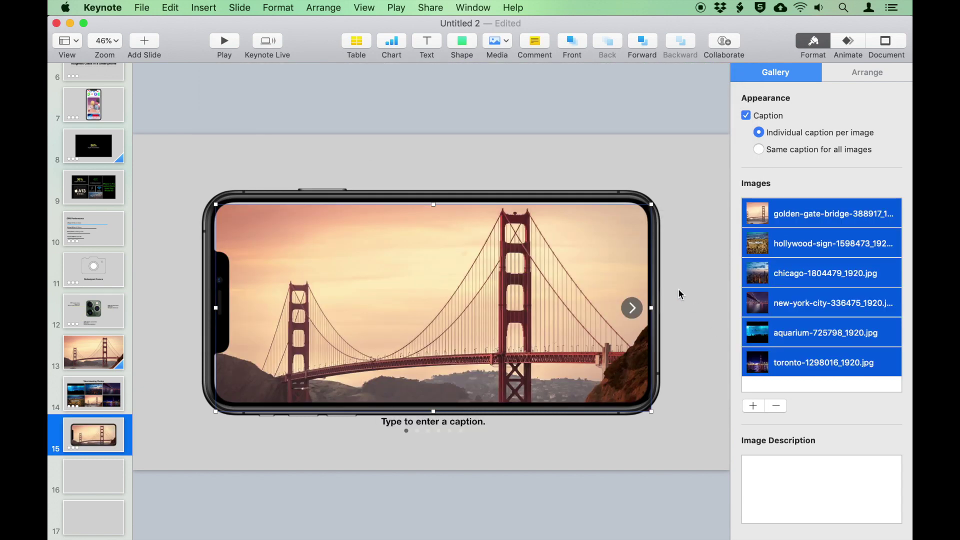
Step: Page through all the gallery photos inside the iPhone frame and return to the first one
click(637, 310)
click(637, 312)
click(638, 312)
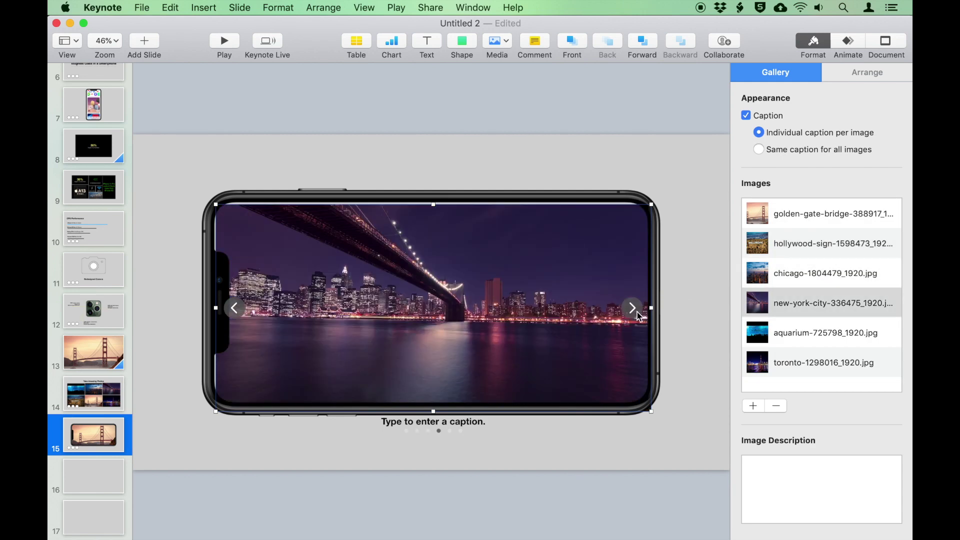
click(638, 312)
click(638, 312)
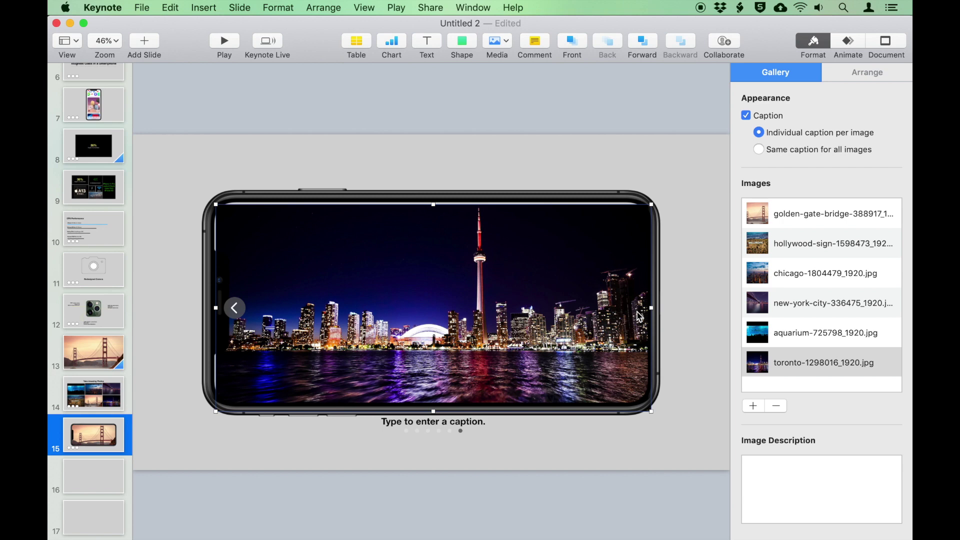
click(244, 309)
click(244, 309)
click(244, 309)
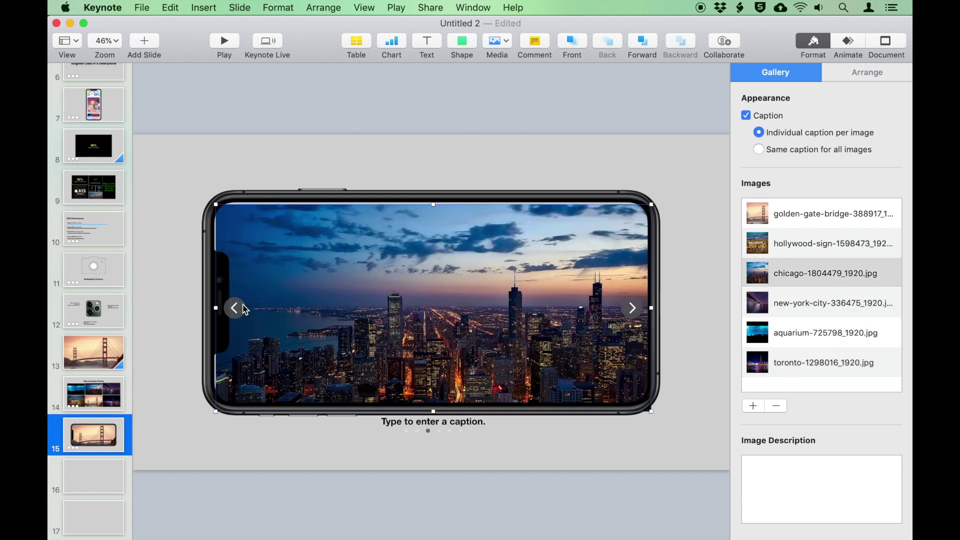
click(244, 309)
click(244, 309)
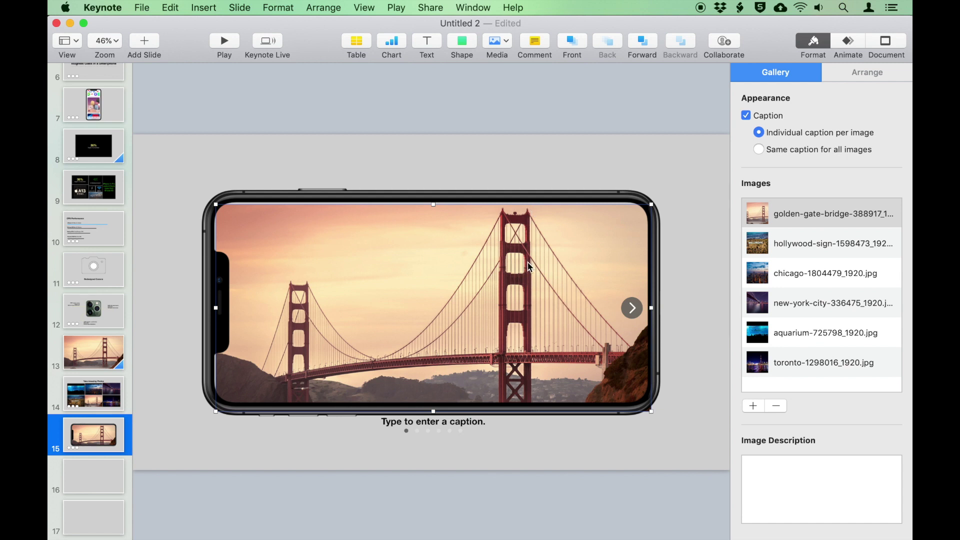
Step: Change the image gallery's action effect to Dissolve with a 2.00 s duration and preview it
click(854, 44)
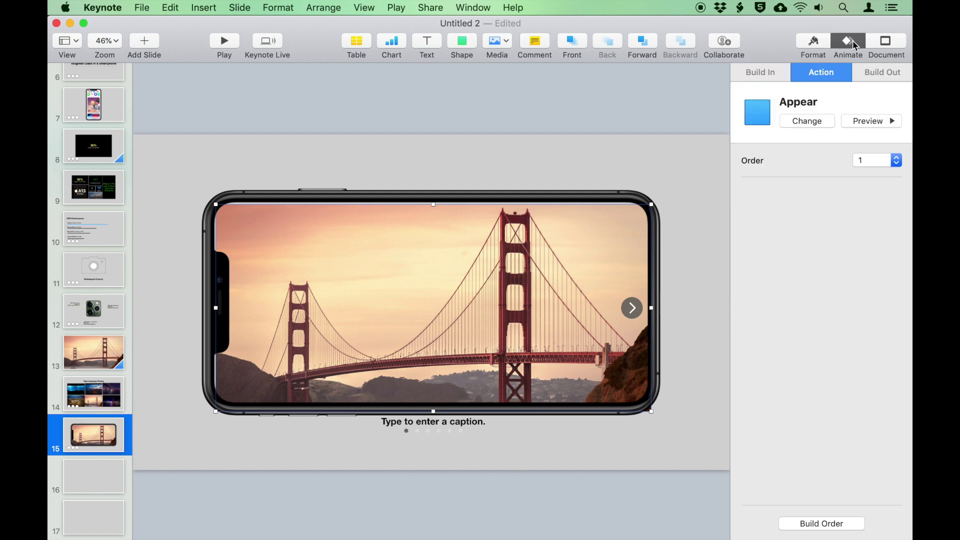
click(882, 124)
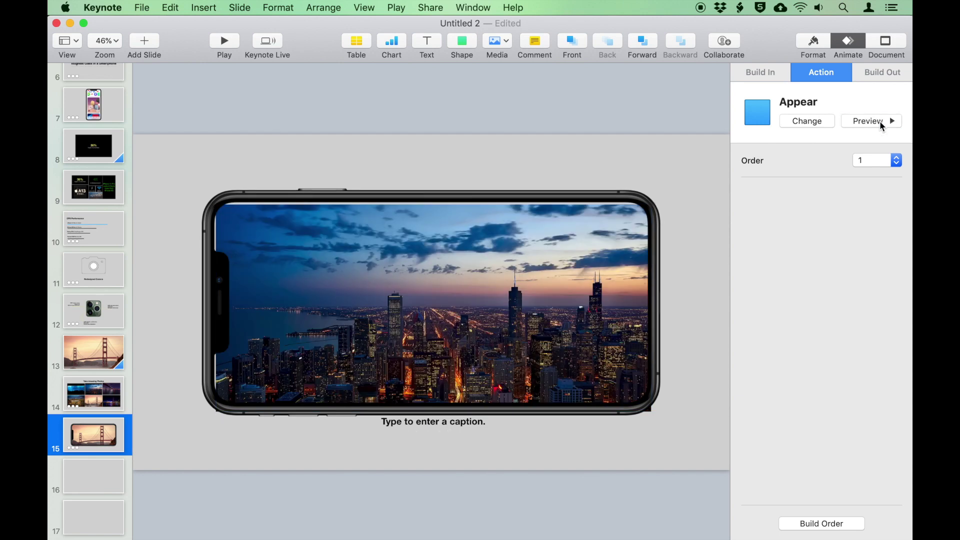
click(815, 123)
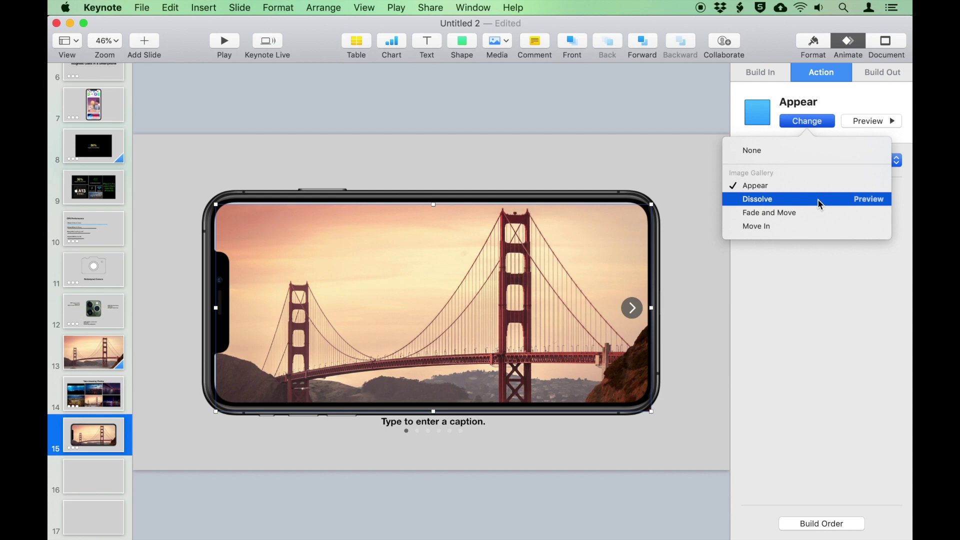
click(820, 200)
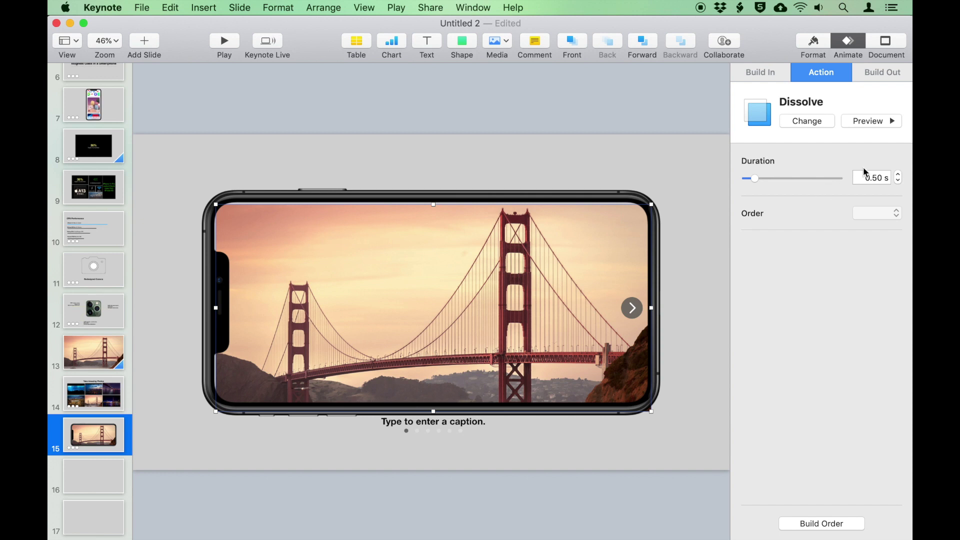
click(898, 175)
click(856, 120)
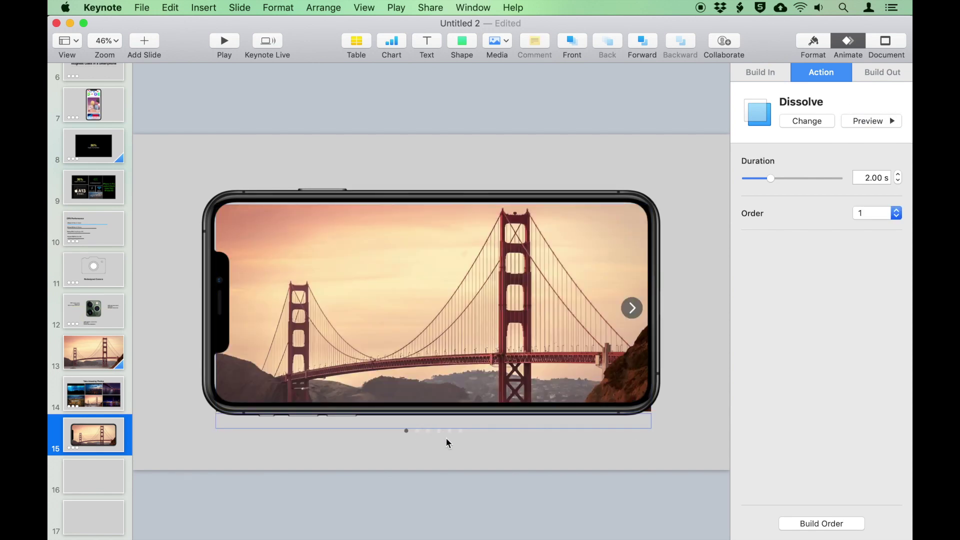
Step: Add a text box reading "iPhone 11 Pro" above the iPhone frame
click(446, 444)
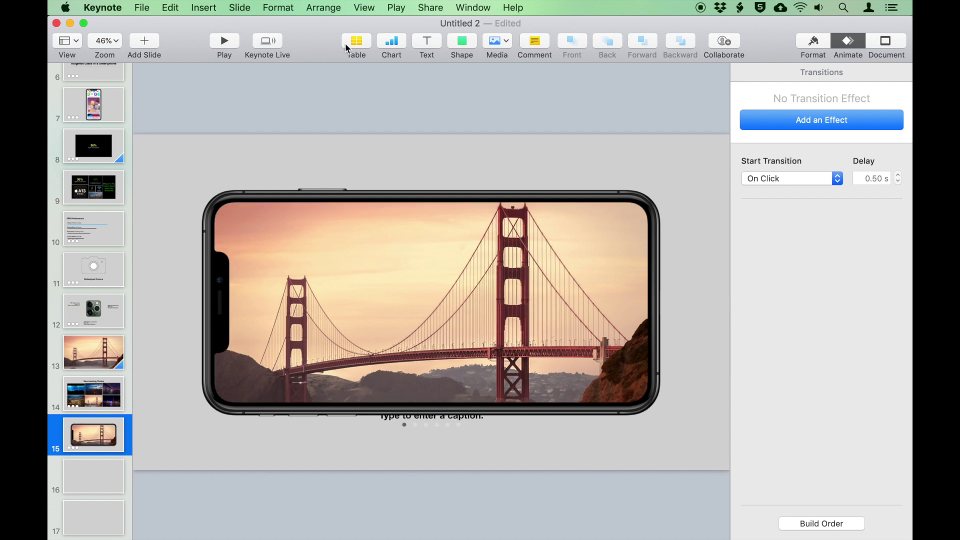
click(429, 40)
drag(443, 303, 395, 155)
text(iPhone 11 Pro)
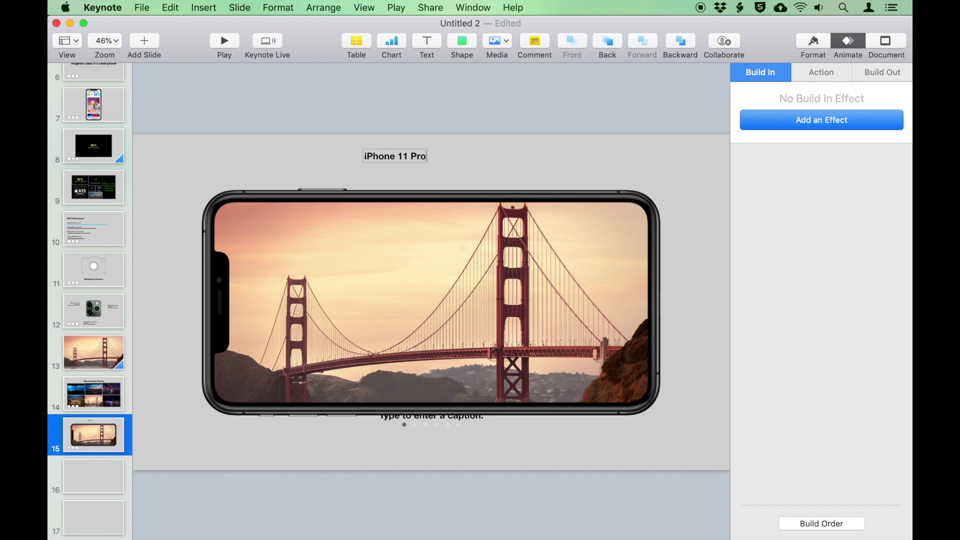
Step: Enlarge the "iPhone 11 Pro" text to a title about 571 pt wide and centre it above the iPhone frame
triple_click(408, 157)
click(822, 44)
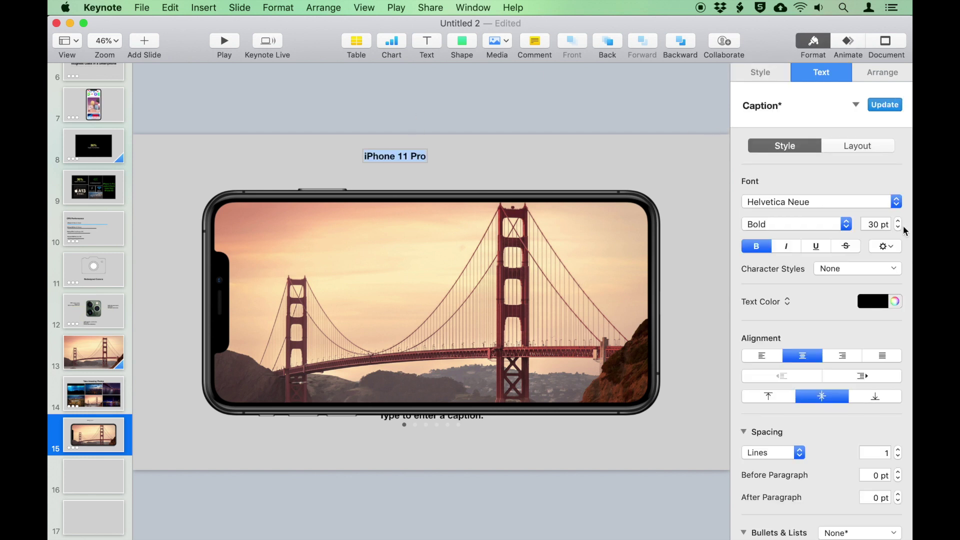
click(898, 221)
click(899, 222)
click(898, 222)
drag(898, 223, 899, 223)
click(454, 152)
drag(453, 152, 490, 163)
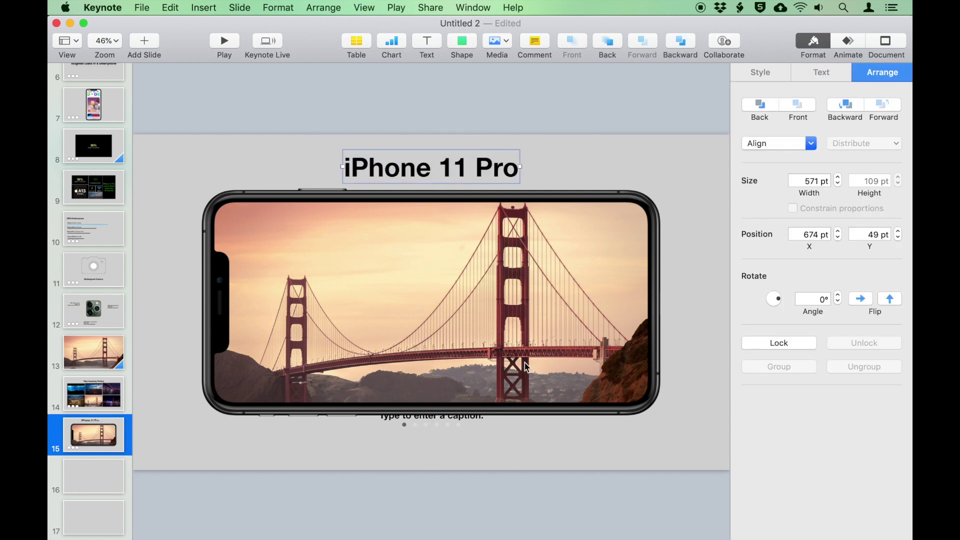
Step: Give the "iPhone 11 Pro" title a Pop build-in effect
click(845, 40)
click(832, 120)
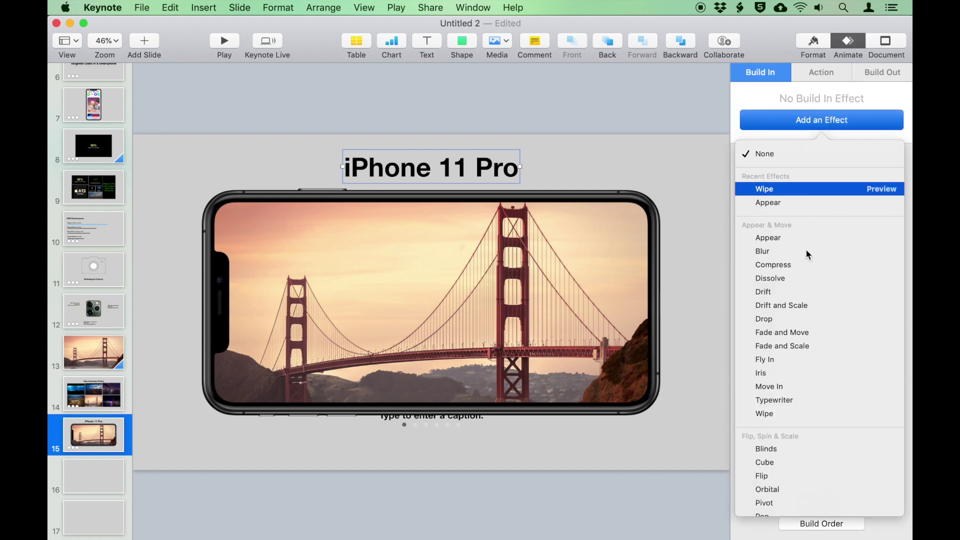
scroll(807, 255, down, 5)
click(794, 254)
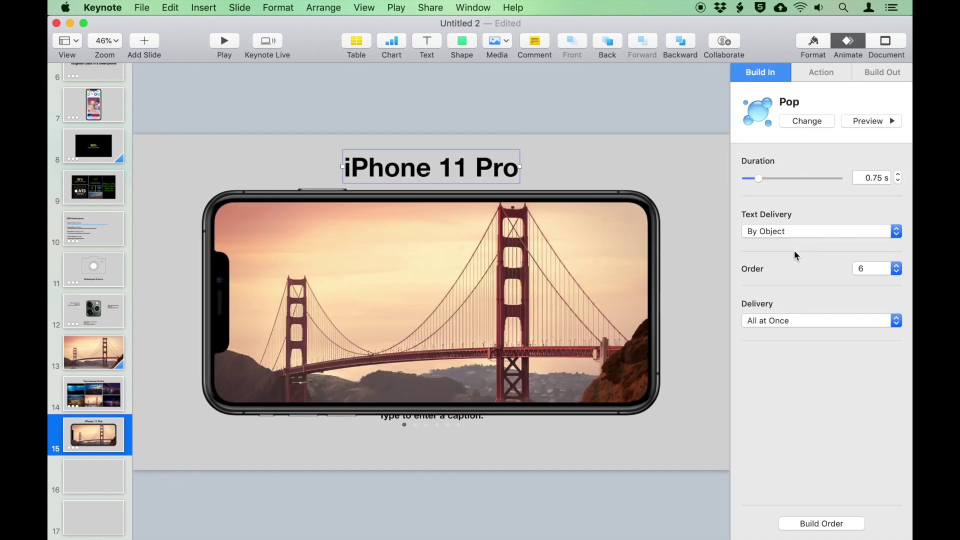
Step: Move the "iPhone 11 Pro" Pop build to first place in the build order, ahead of the gallery photos
click(825, 523)
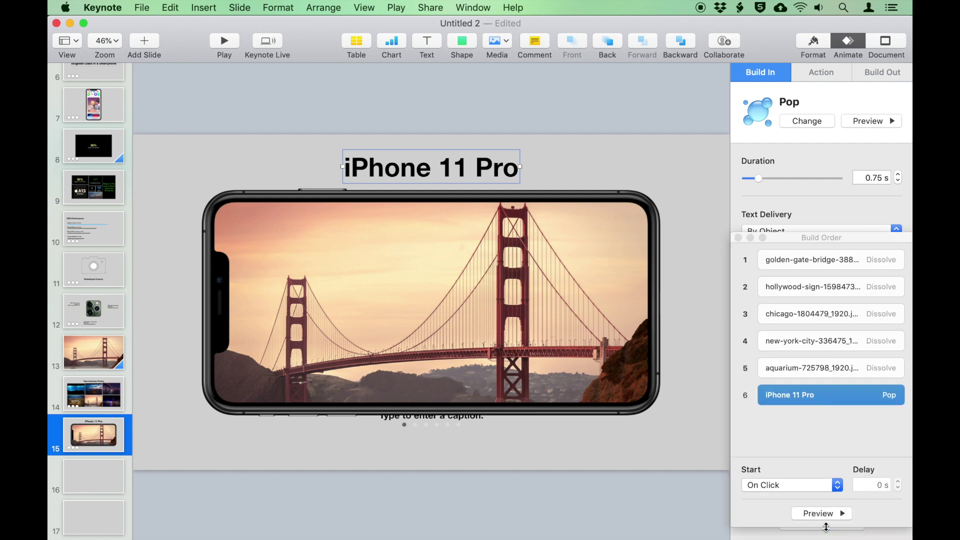
click(804, 289)
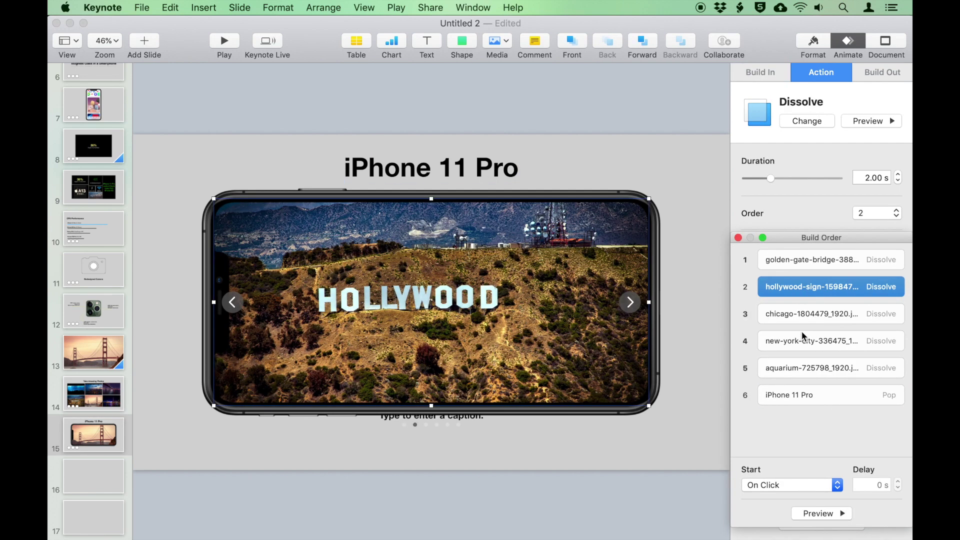
click(809, 315)
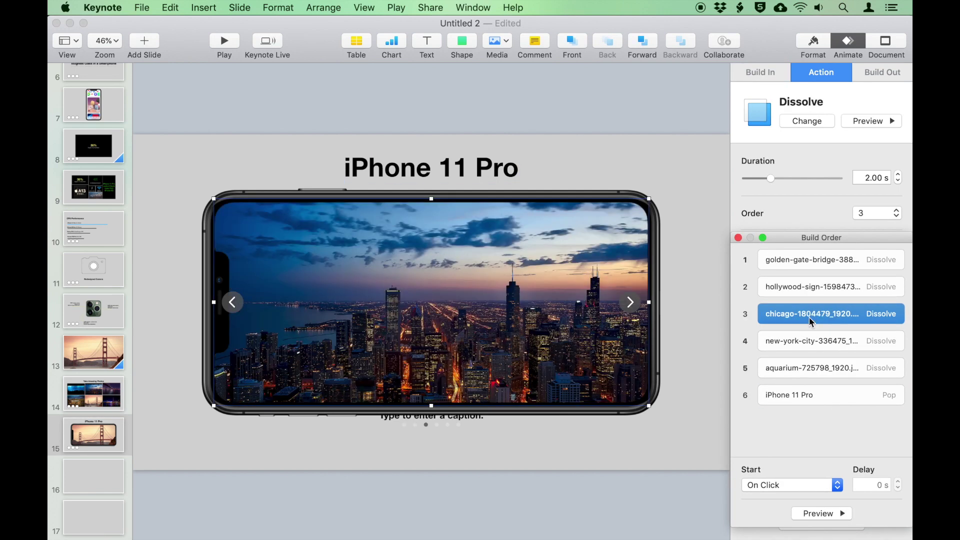
drag(798, 401, 820, 245)
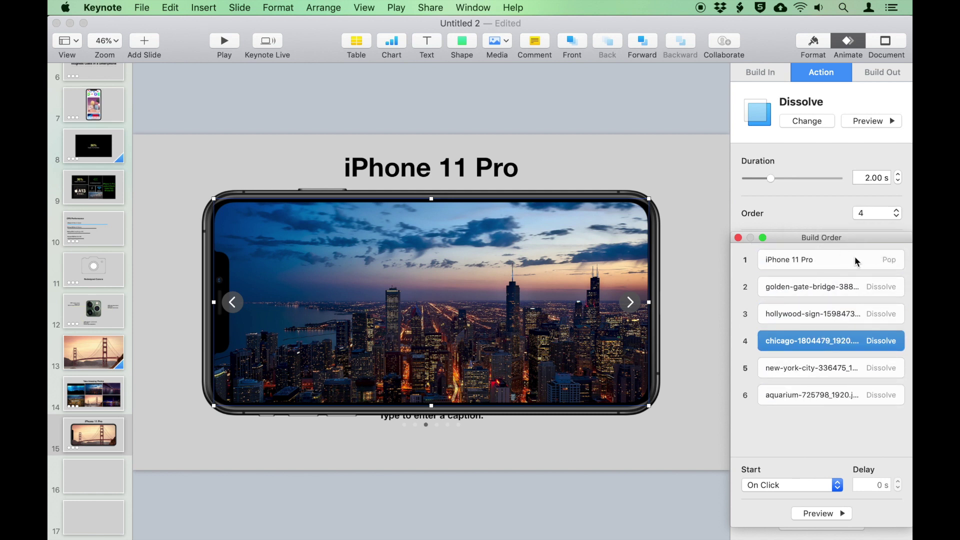
Step: Go through the build order entries from the "iPhone 11 Pro" title to the aquarium photo to check their sequence
click(827, 264)
click(786, 285)
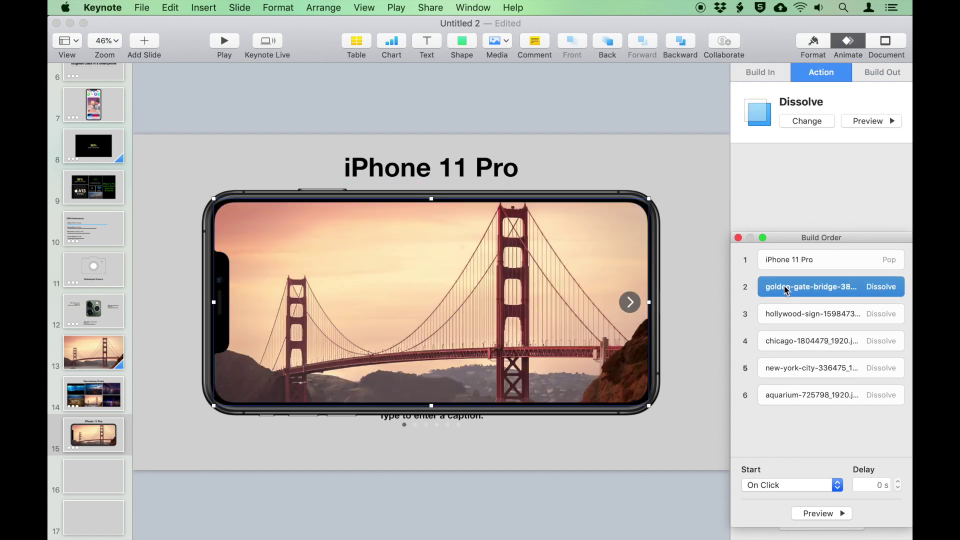
click(785, 314)
click(791, 343)
click(790, 369)
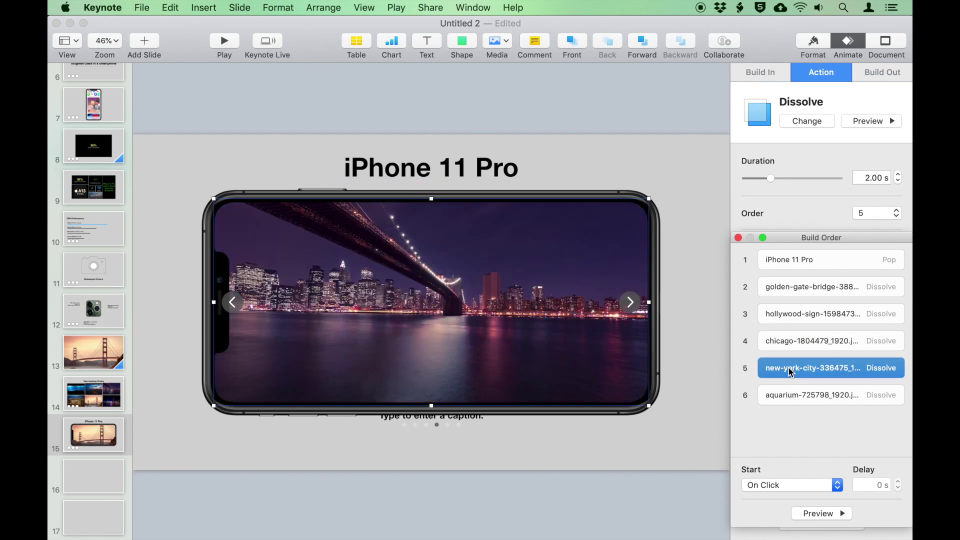
click(789, 398)
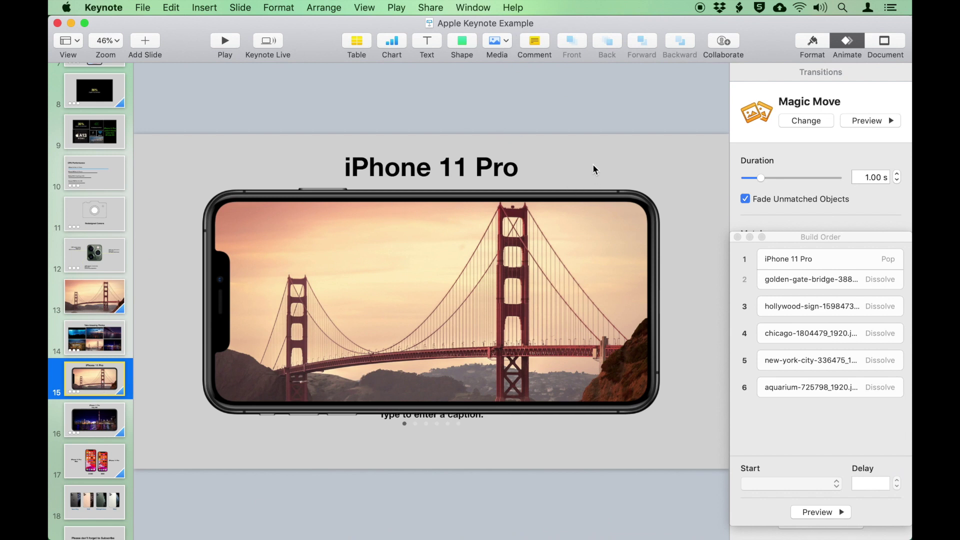
Step: Insert the BOUNCE ANTHEM track from the iTunes music library on slide 15 and close the media browser
click(502, 43)
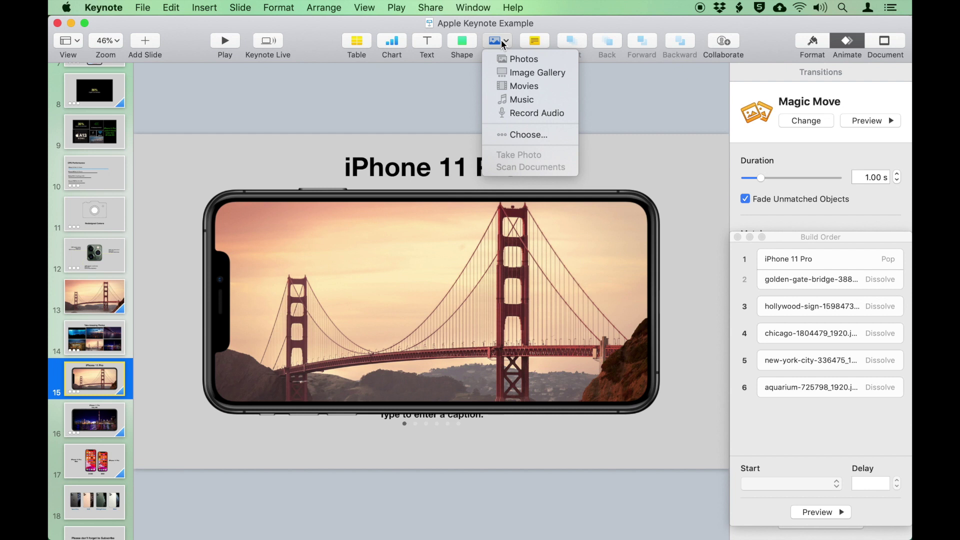
click(570, 100)
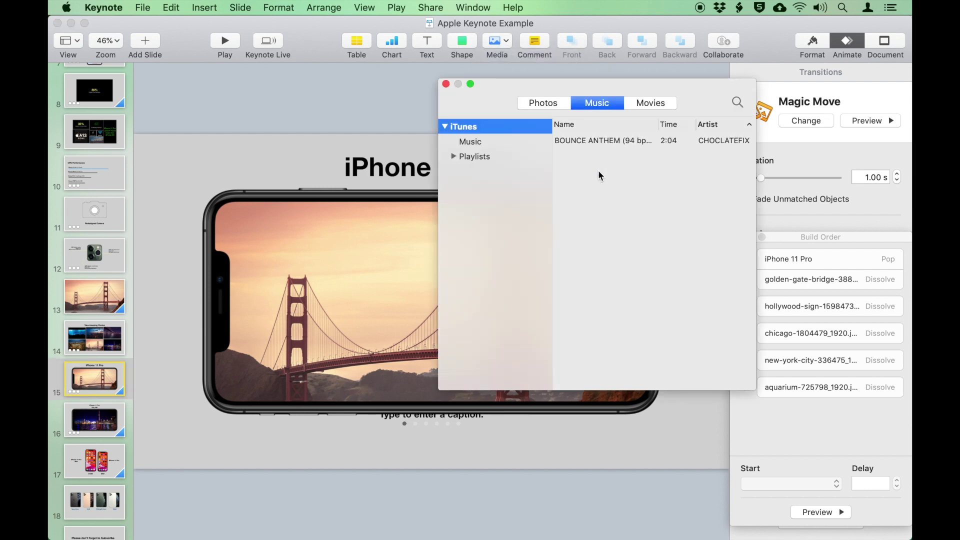
double_click(602, 139)
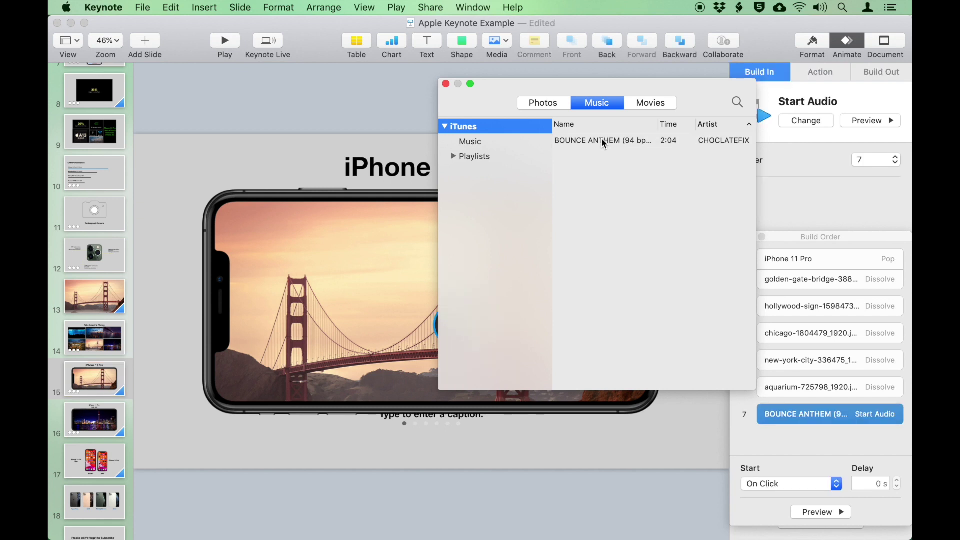
drag(488, 85, 570, 78)
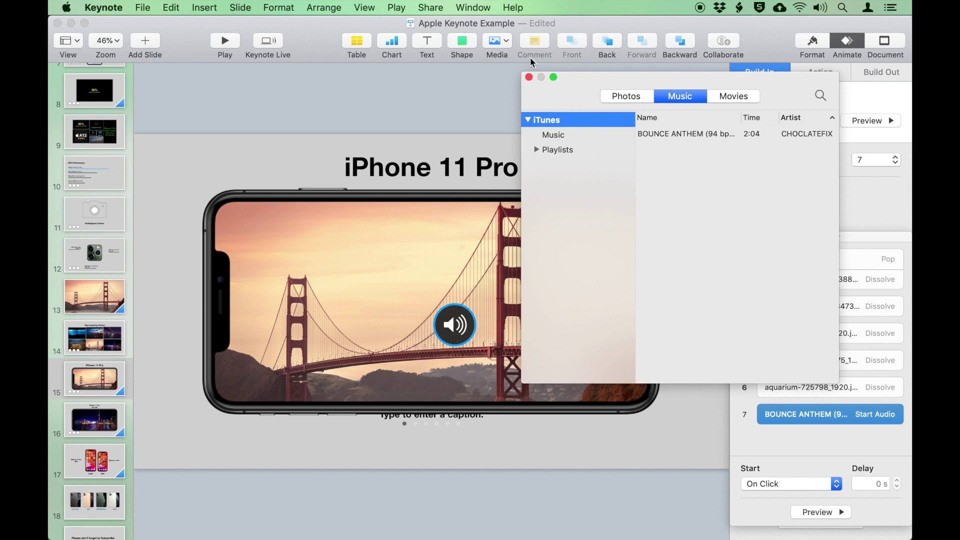
click(529, 77)
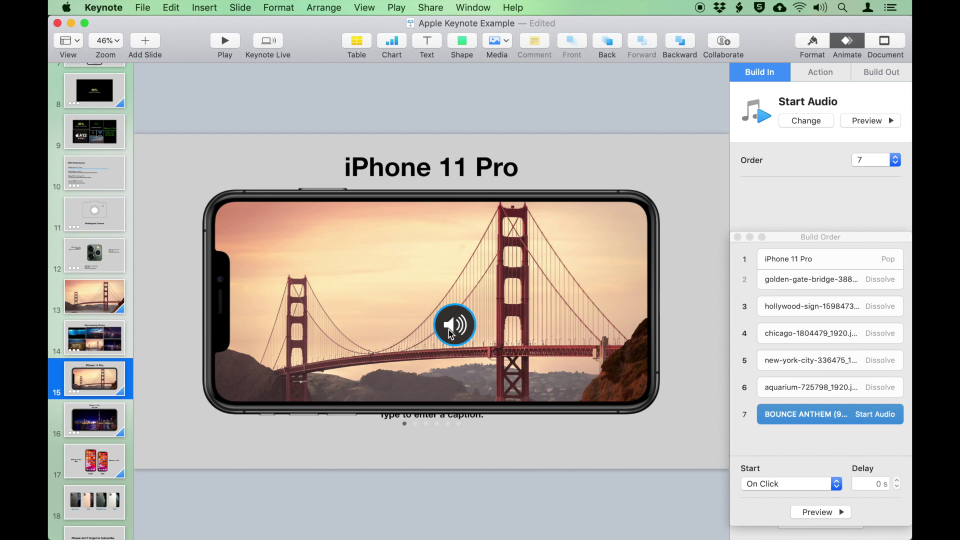
Step: Play slide 15 briefly, exit the slideshow, and move the audio icon to the slide's lower-left corner, clear of the iPhone
click(225, 39)
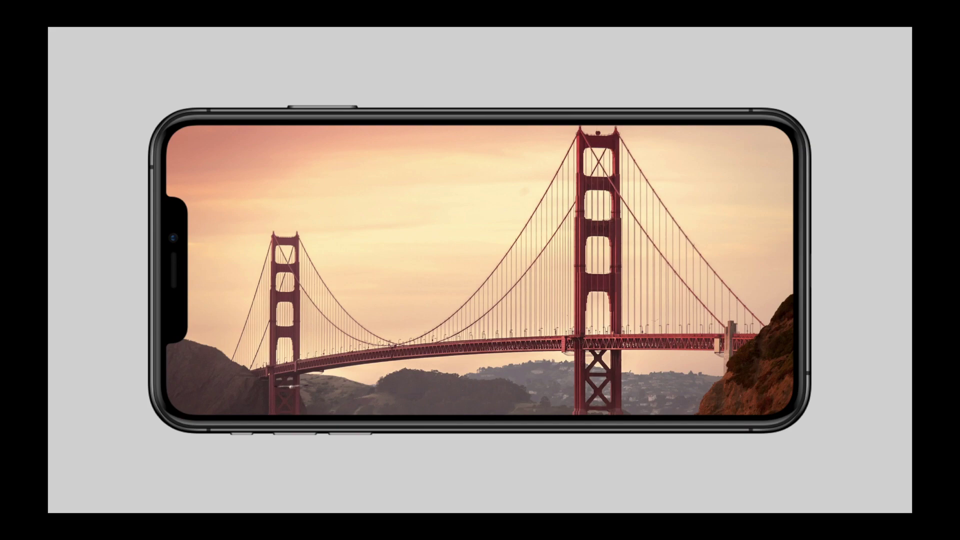
key(Escape)
click(490, 365)
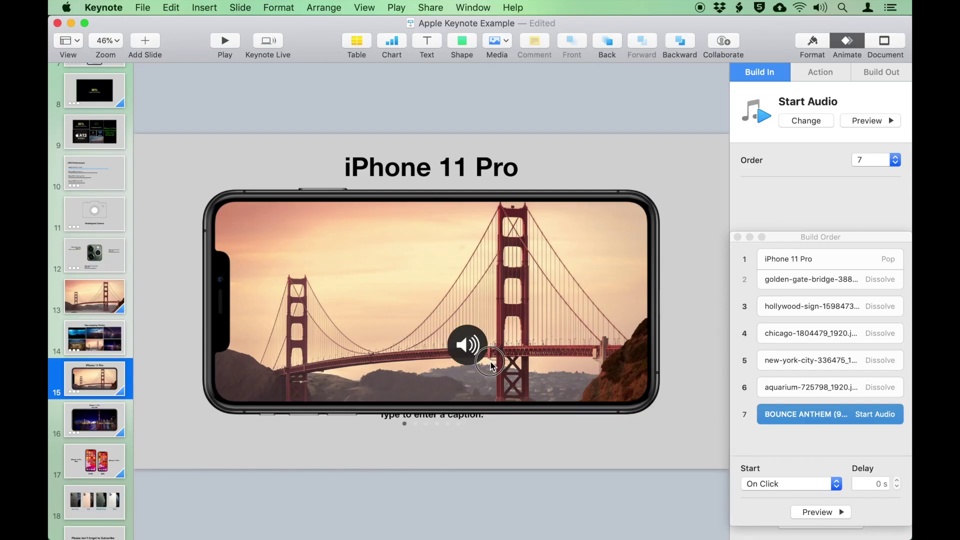
drag(490, 365, 169, 428)
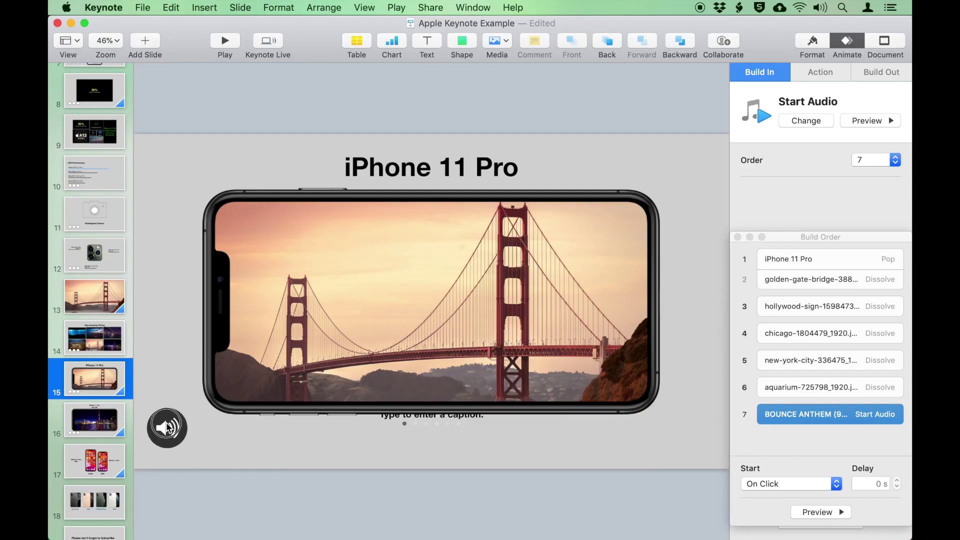